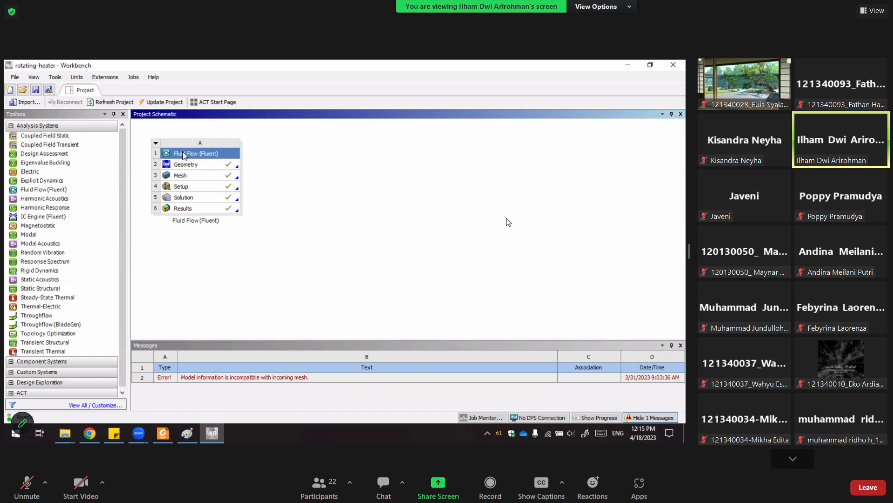
Open the Fluid Flow (Fluent) system's geometry for editing in DesignModeler.
left_click(186, 166)
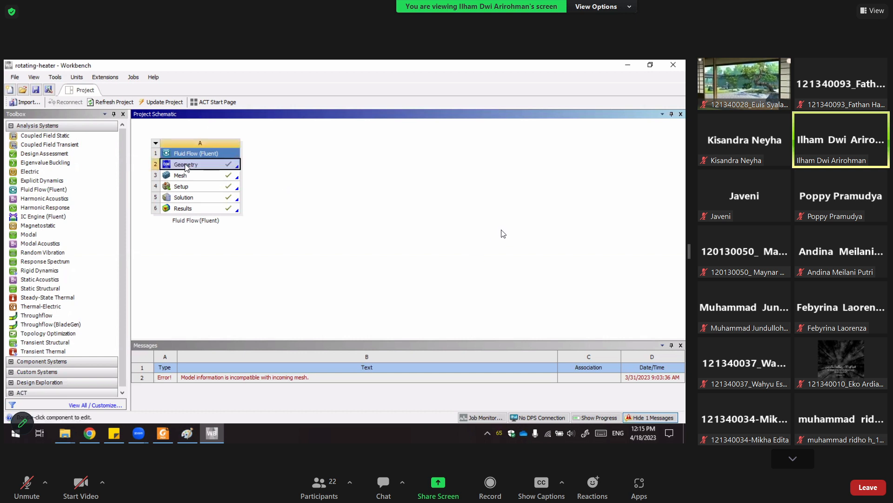
right_click(186, 166)
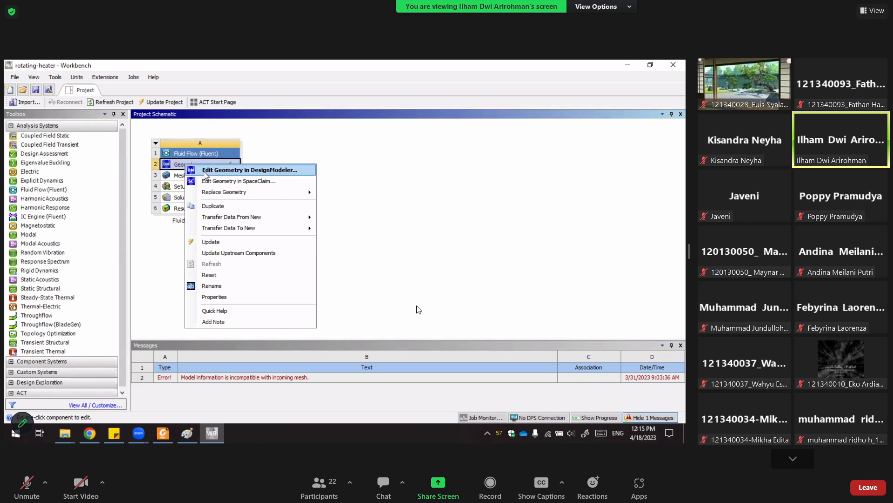
left_click(205, 172)
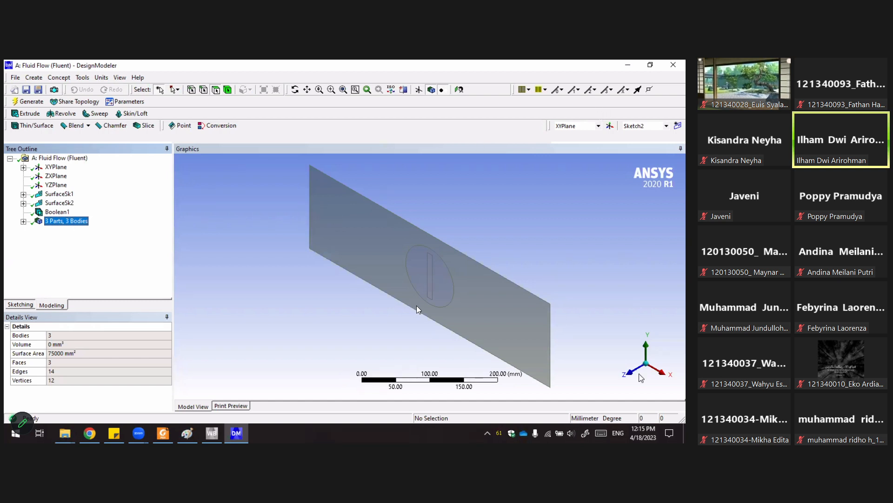
Switch to a front view along Z and inspect the SurfaceSk1 surface feature and its Sketch1.
left_click(641, 359)
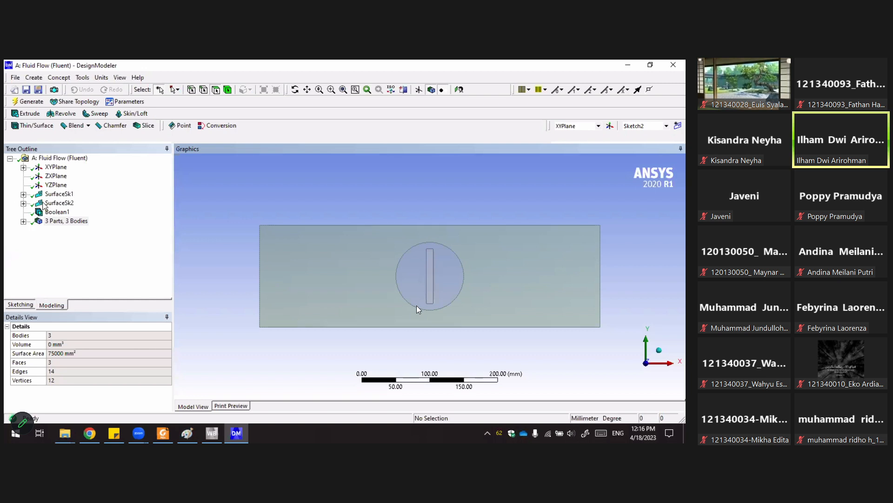
left_click(23, 194)
left_click(61, 203)
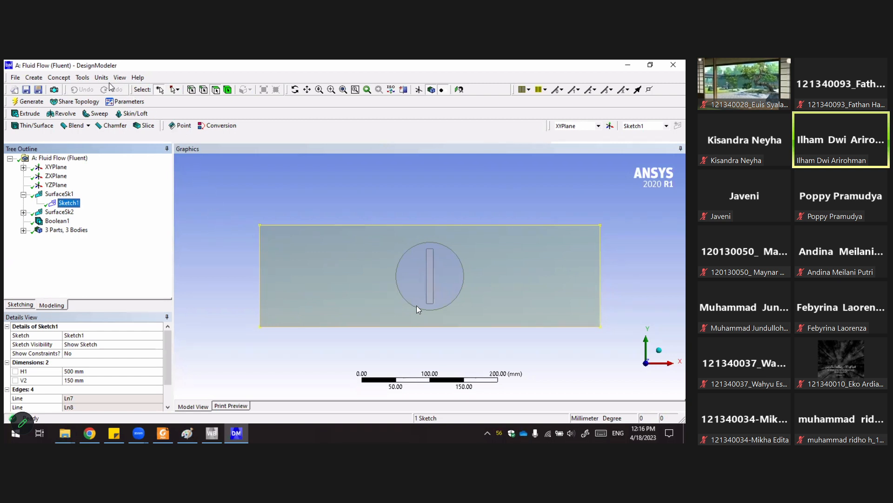
left_click(34, 77)
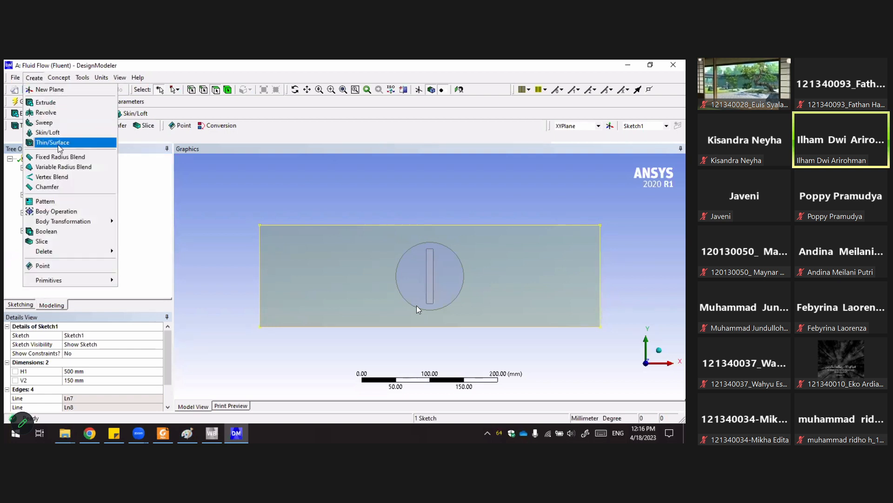
left_click(59, 77)
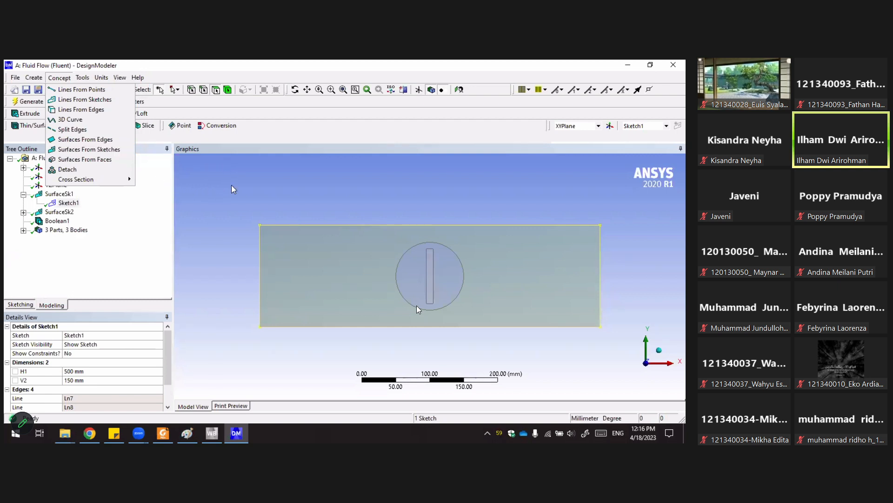
left_click(59, 194)
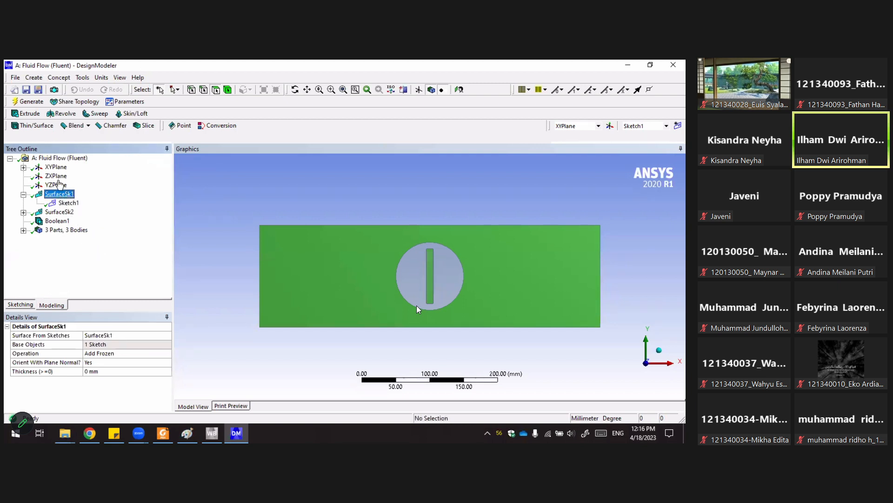
left_click(196, 195)
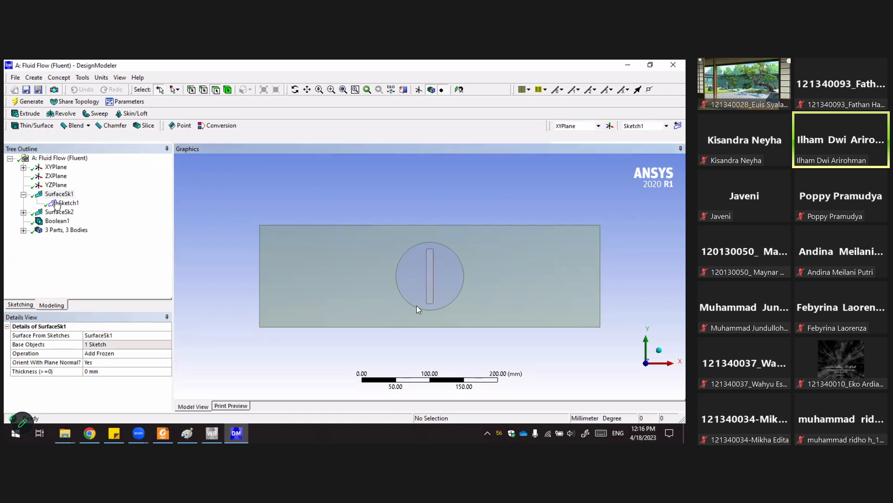
left_click(58, 194)
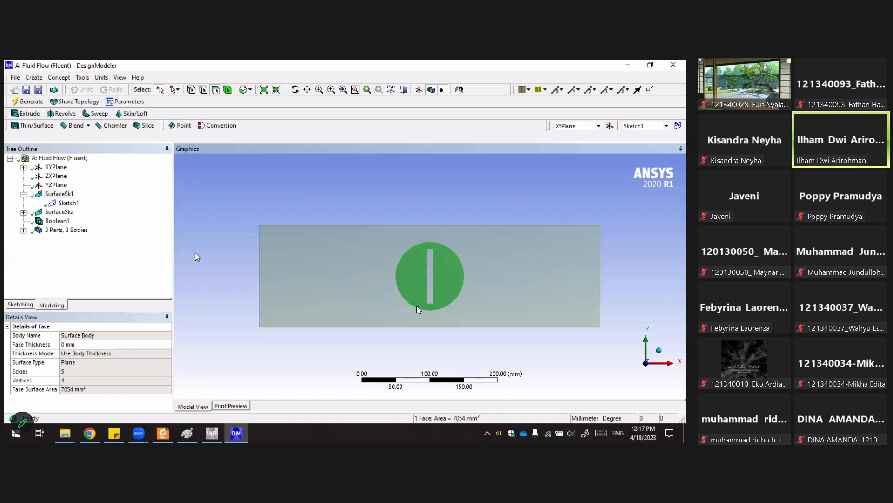
Inspect the SurfaceSk2 feature, its Sketch2, and the options of its Operation setting.
left_click(23, 213)
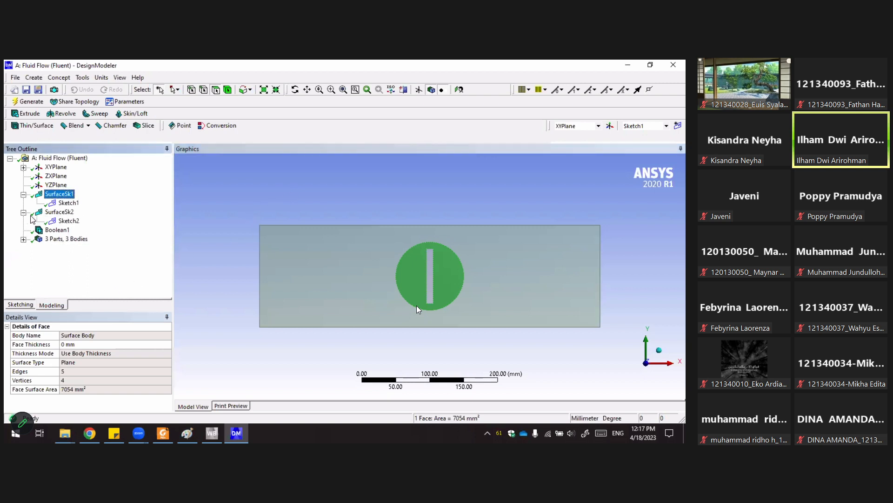
left_click(68, 221)
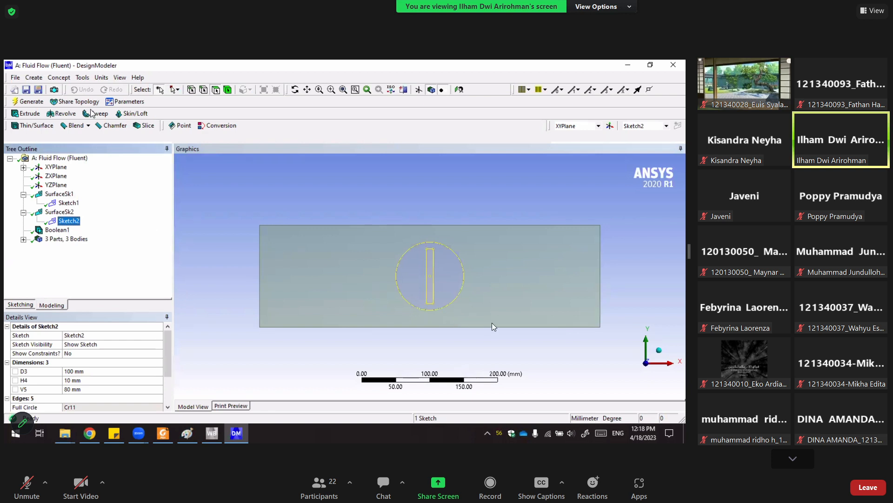
left_click(60, 77)
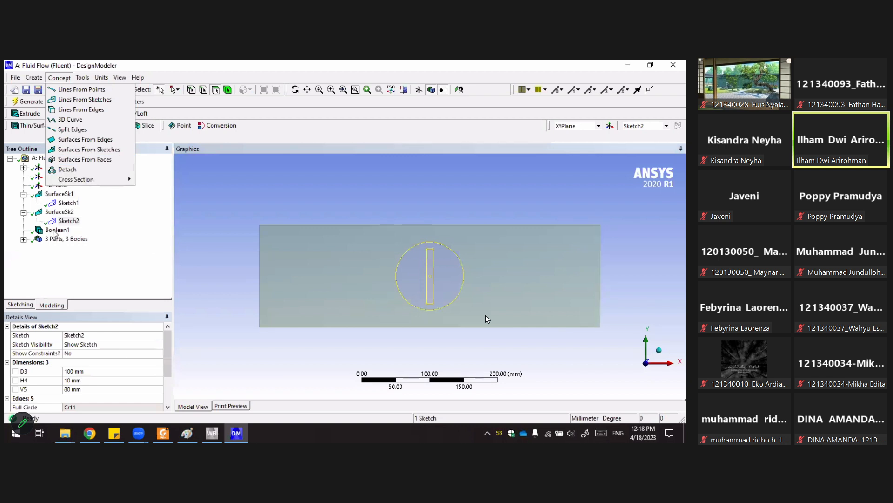
left_click(170, 241)
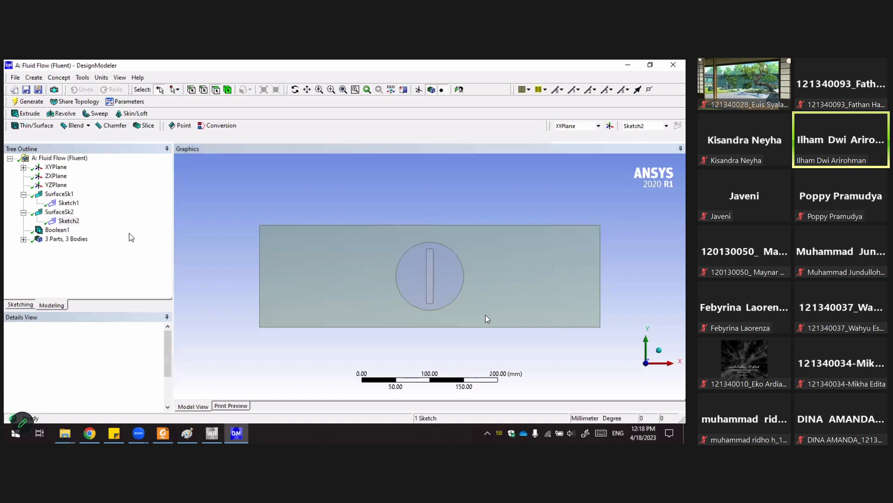
left_click(59, 213)
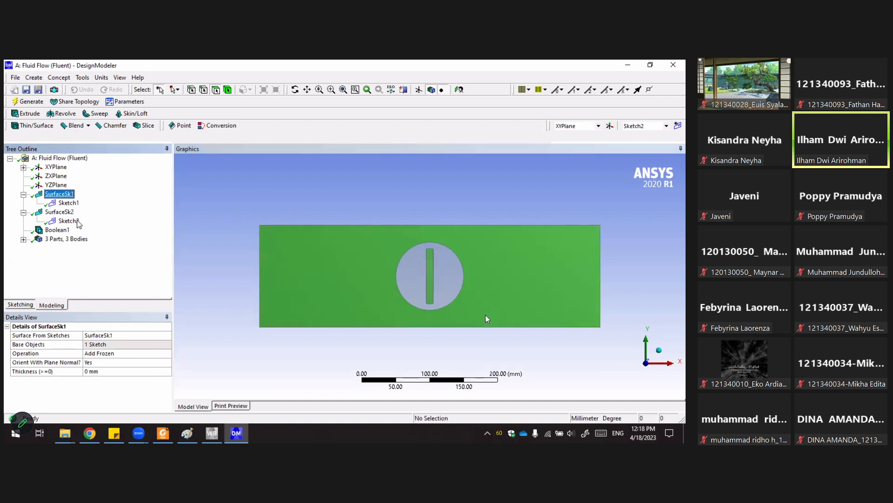
left_click(59, 193)
left_click(69, 212)
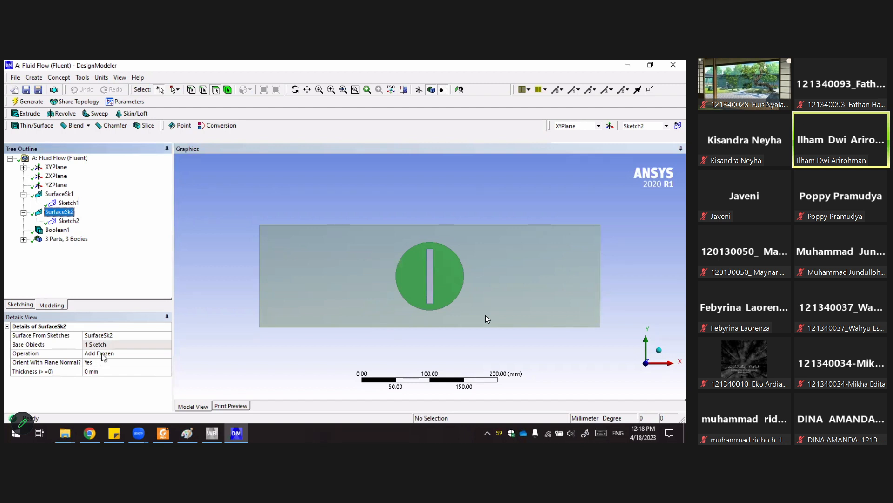
left_click(108, 353)
left_click(167, 354)
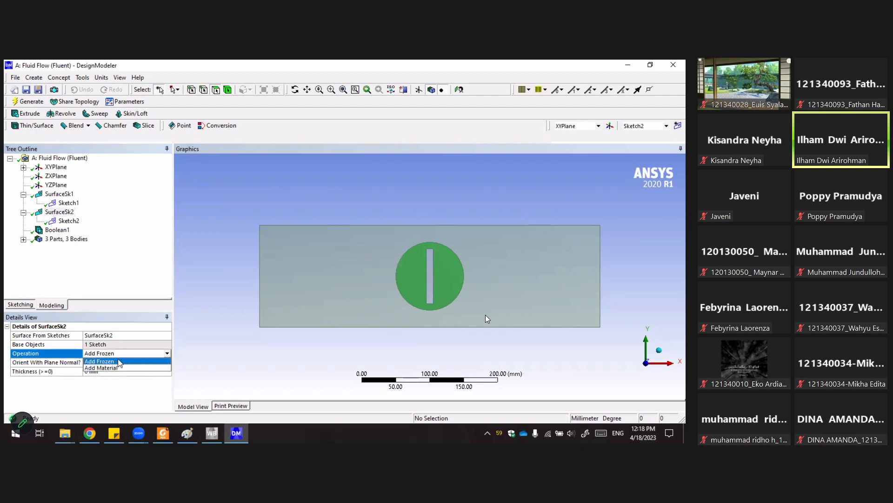
key("super+g")
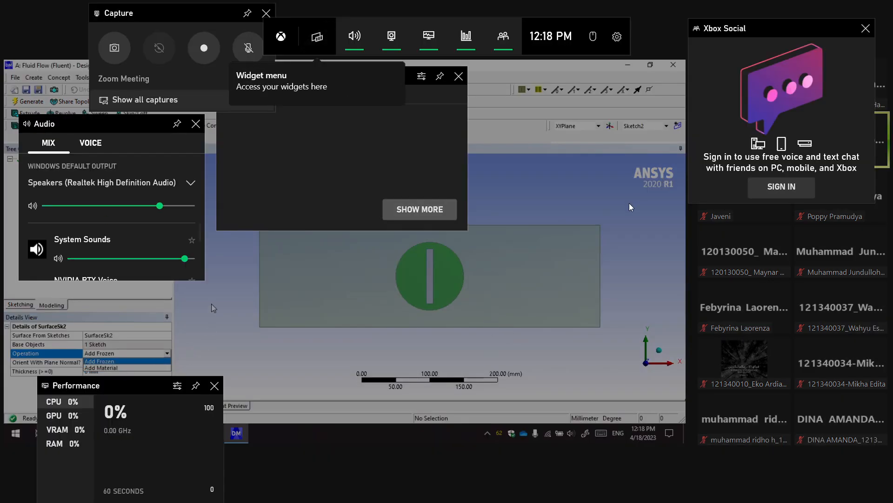
key("super+g")
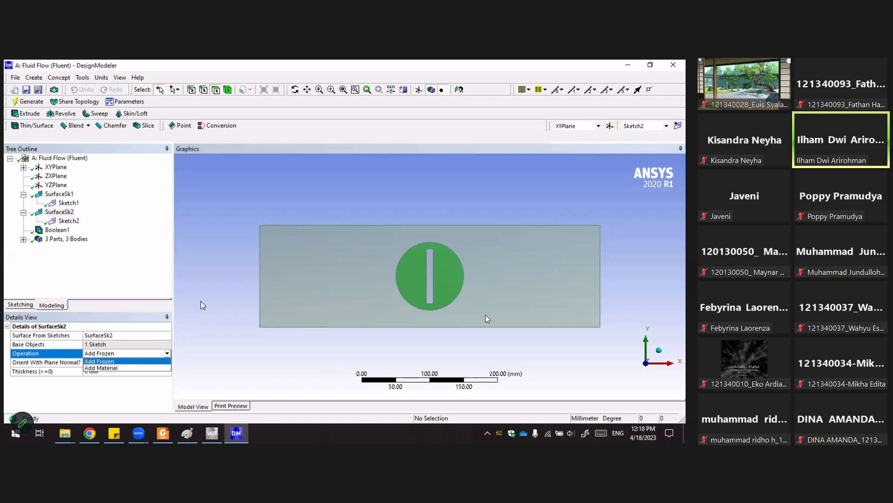
left_click(226, 271)
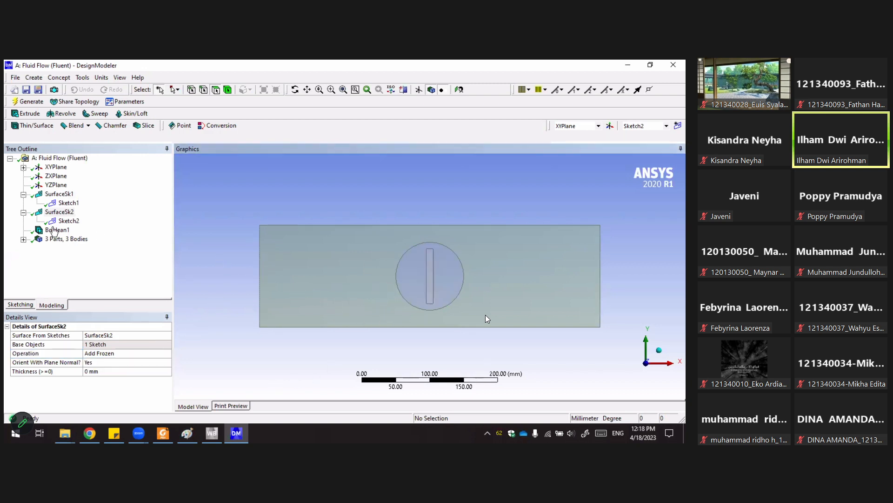
Collapse the surface feature branches and review which region the SurfaceSk1 body covers in the graphics.
left_click(24, 213)
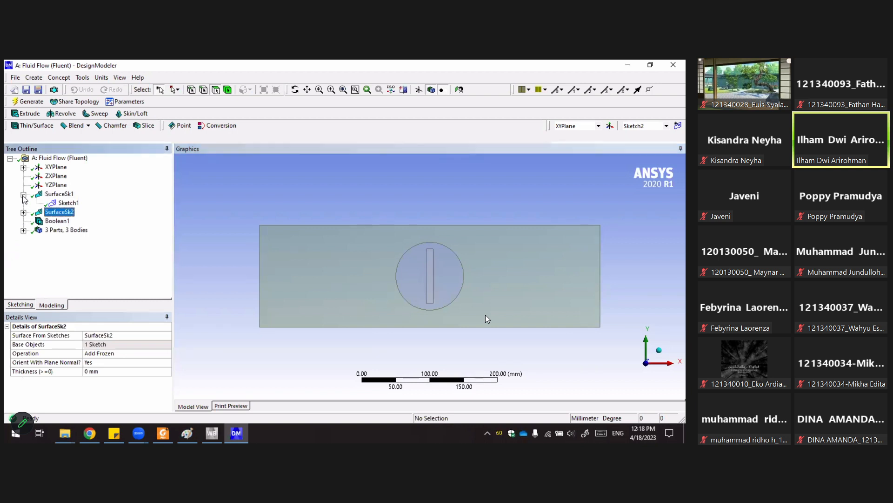
left_click(23, 195)
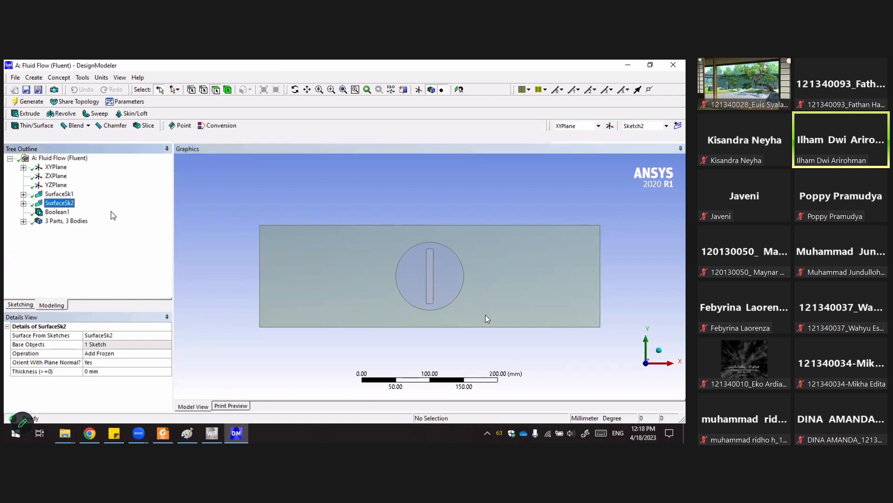
left_click(227, 219)
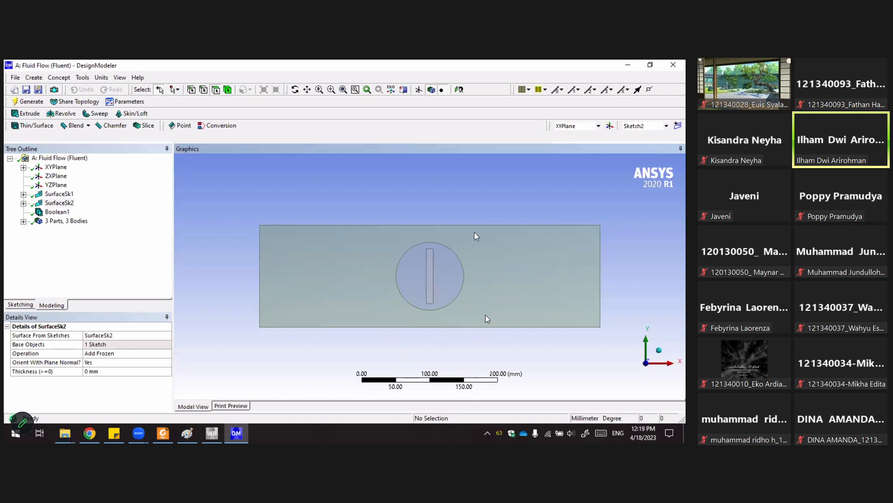
left_click(57, 194)
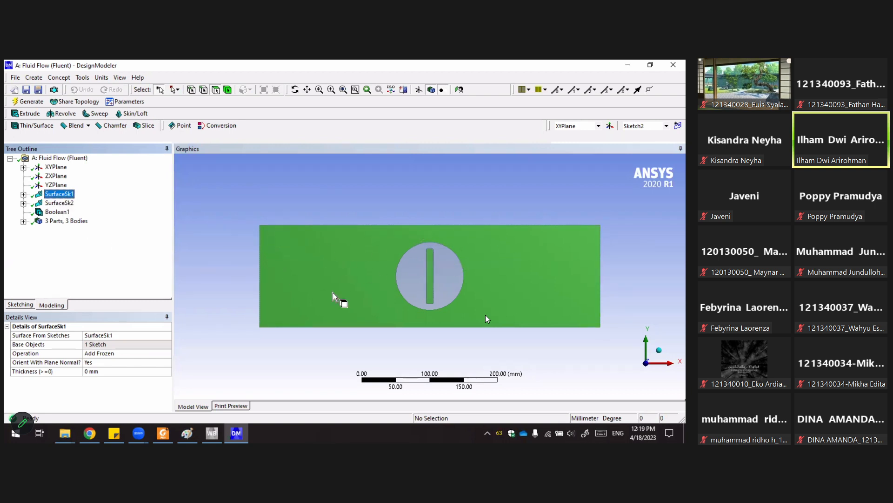
left_click(450, 280)
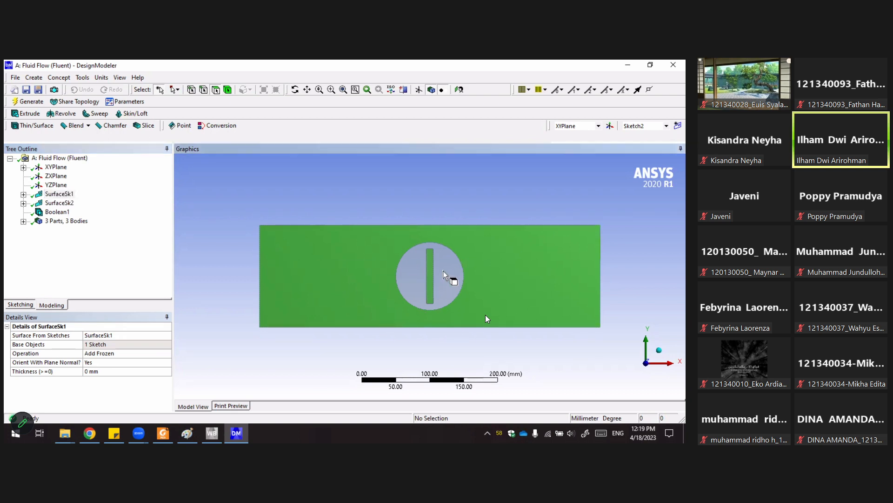
left_click(247, 197)
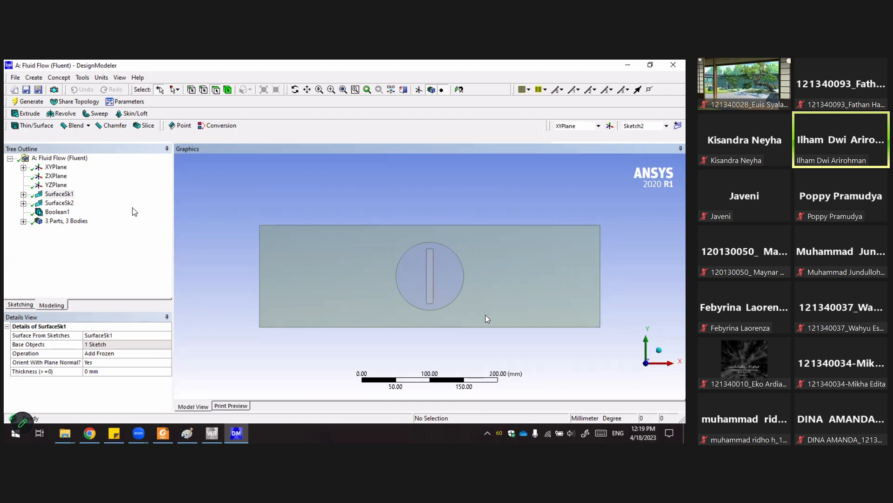
Inspect Boolean1's operation, target and tool bodies, and preserve setting, and expand the parts and bodies list.
left_click(34, 78)
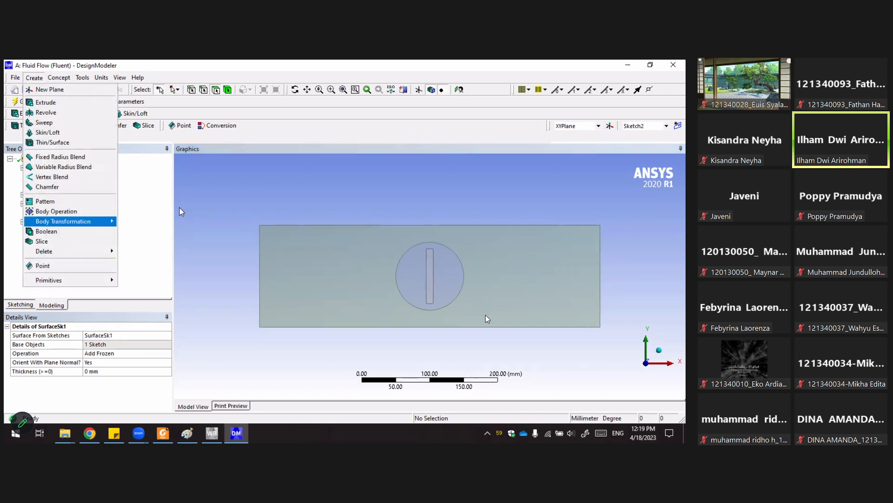
left_click(95, 231)
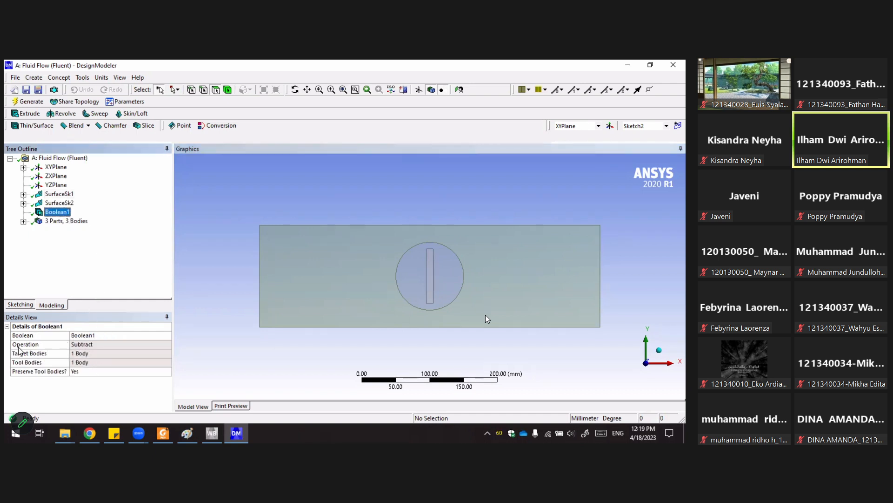
left_click(92, 345)
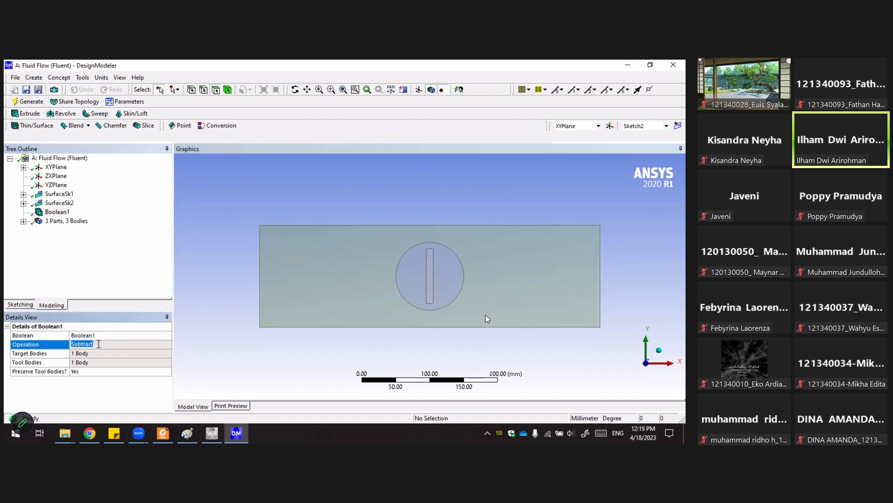
left_click(87, 352)
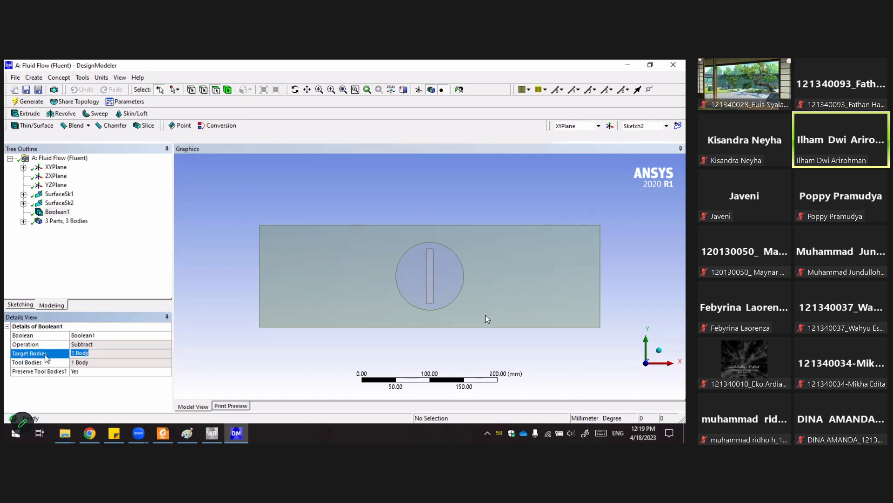
left_click(279, 272)
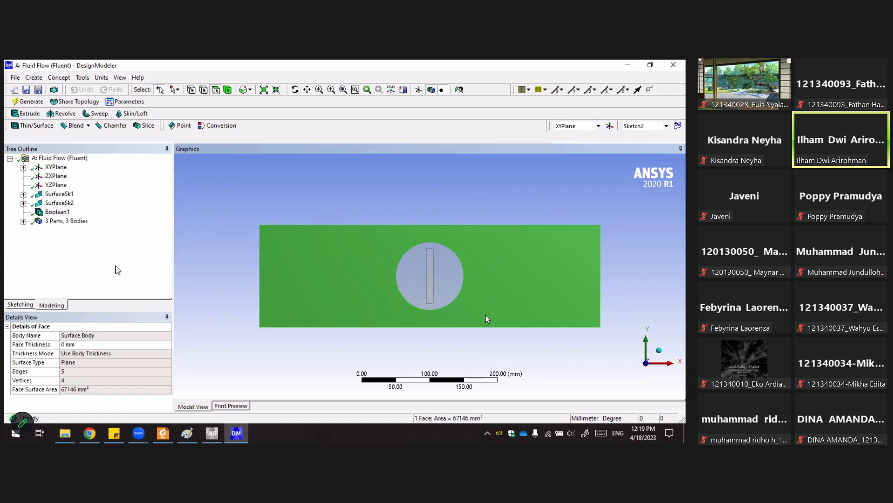
left_click(55, 213)
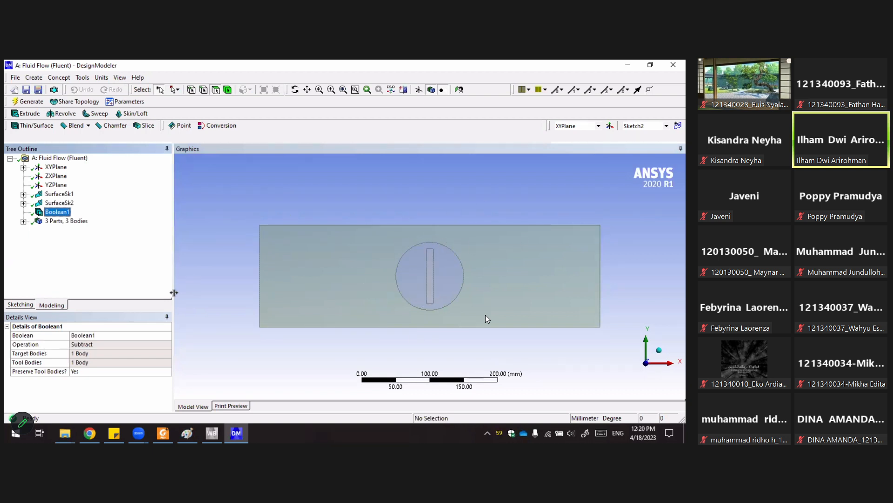
left_click(77, 372)
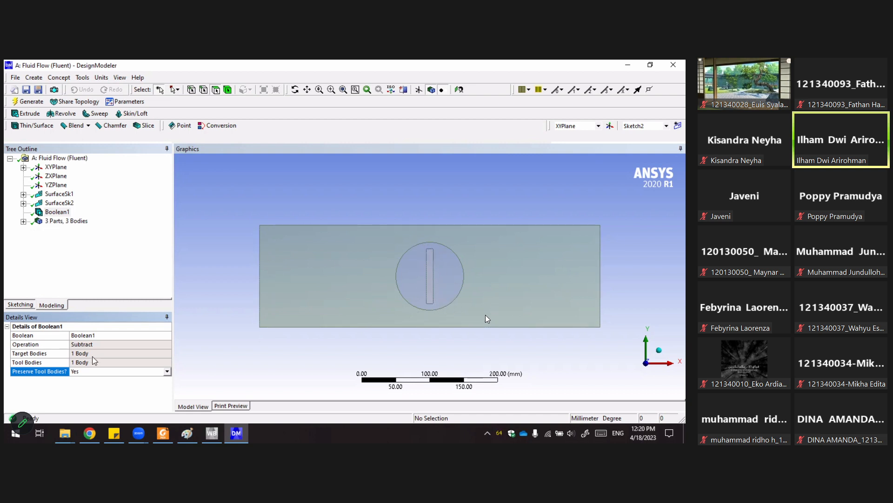
left_click(57, 211)
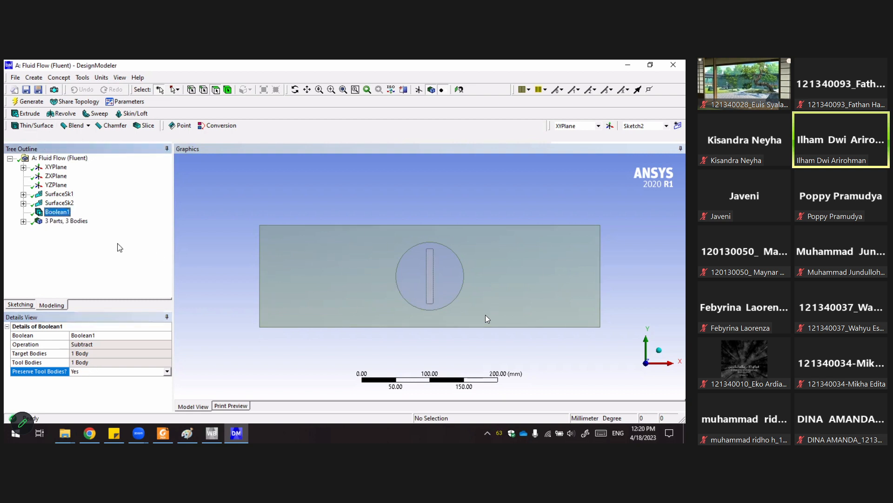
left_click(23, 222)
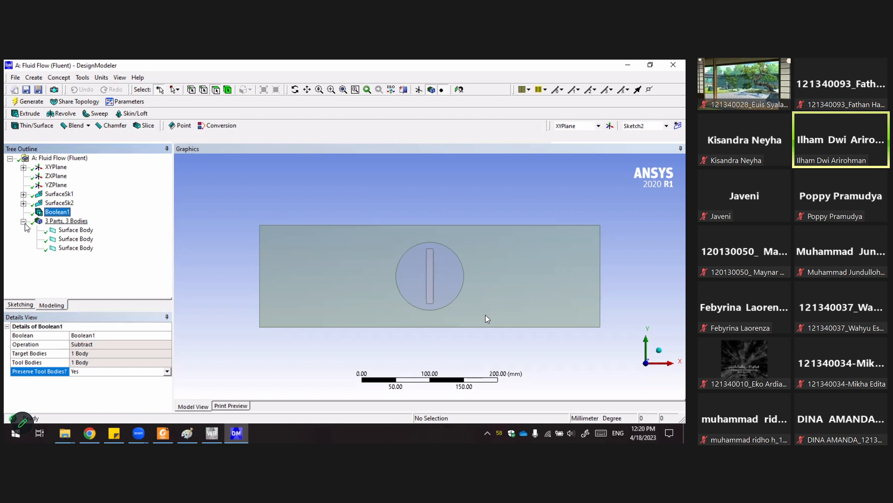
Select each of the three surface bodies under the parts list to inspect which region each covers and its details.
left_click(234, 211)
left_click(62, 221)
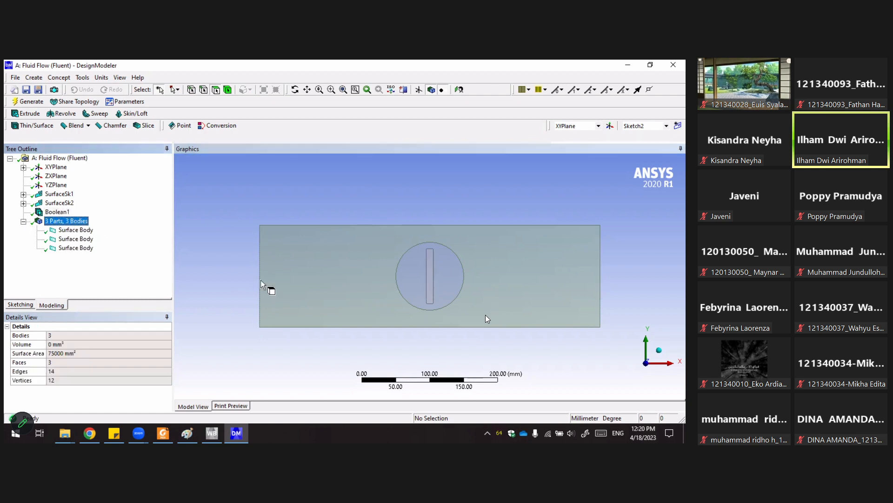
left_click(293, 280)
left_click(85, 249)
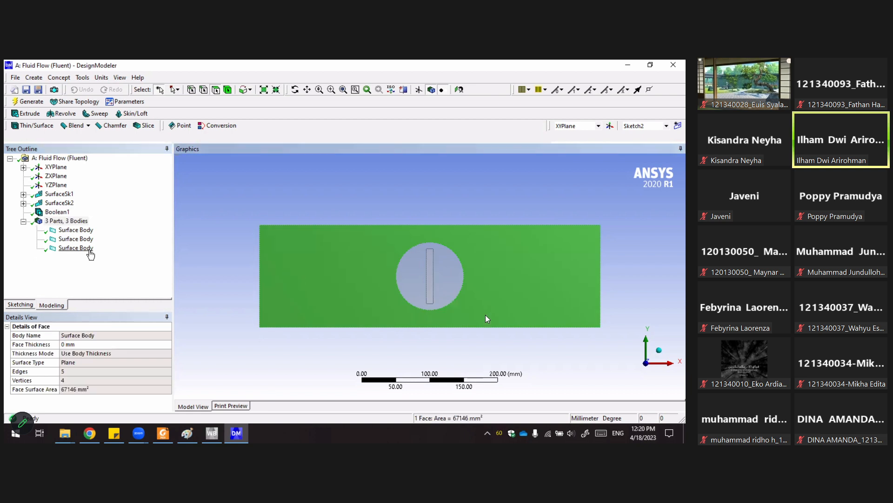
left_click(75, 239)
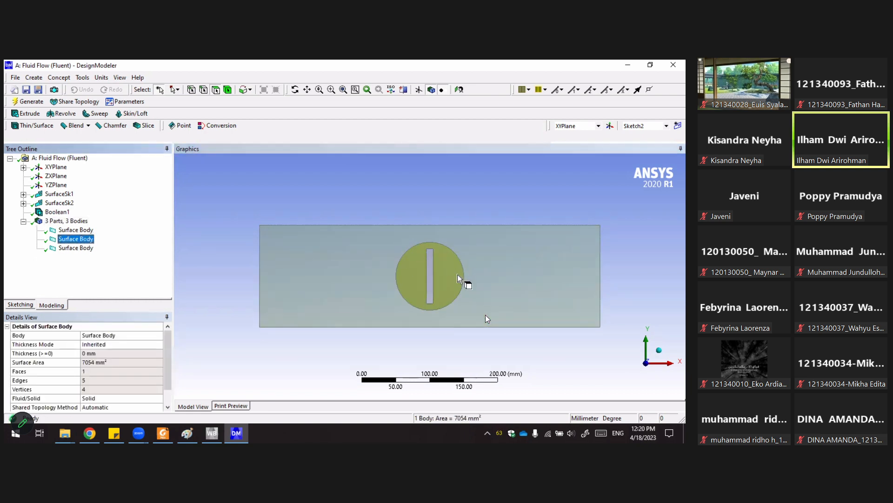
left_click(102, 231)
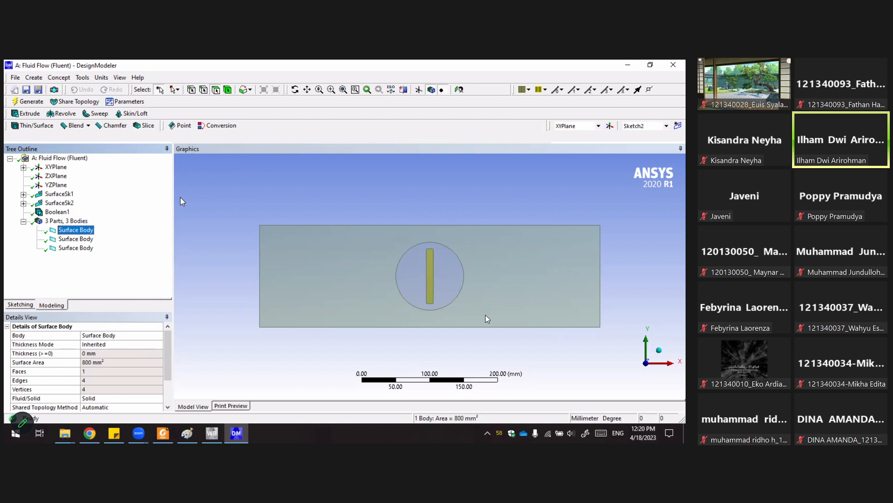
left_click(245, 196)
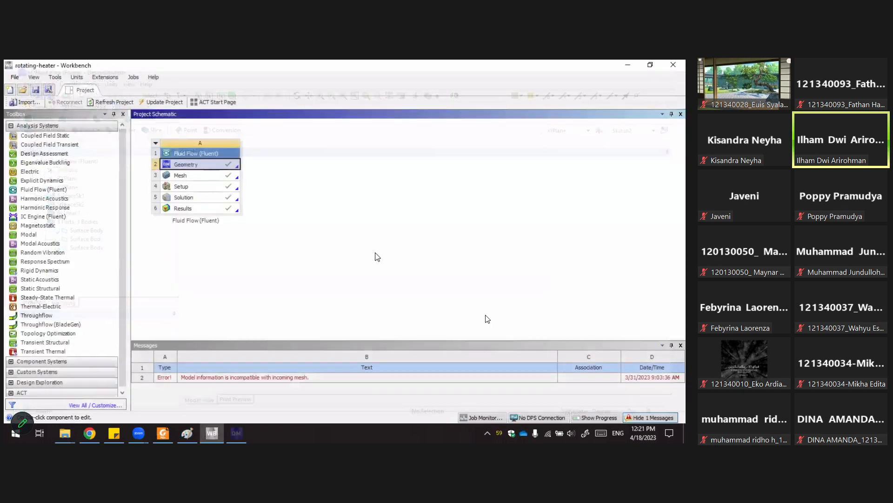
Open the Mesh cell for editing in Meshing and inspect the outer face, circular face and slot edge of the model.
right_click(188, 176)
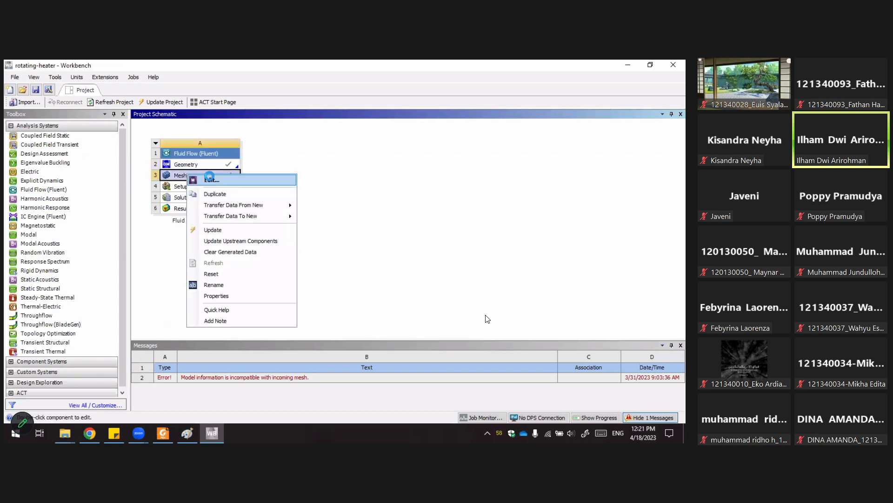
left_click(210, 180)
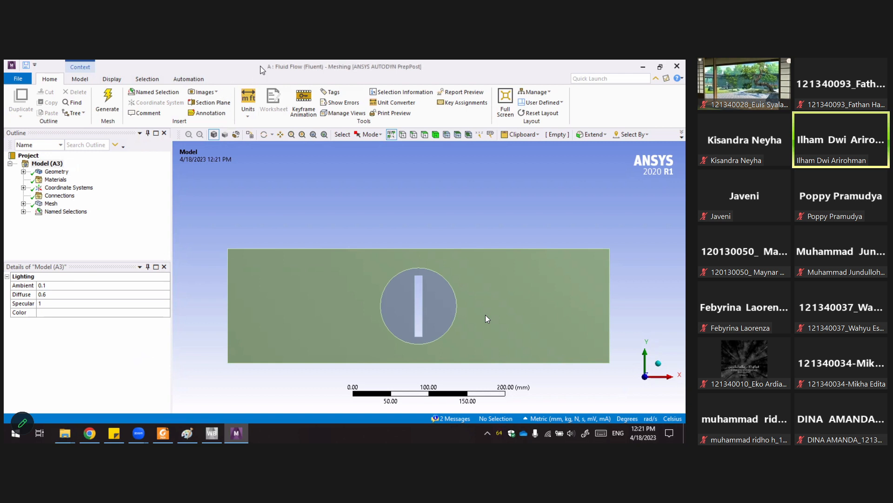
left_click(320, 303)
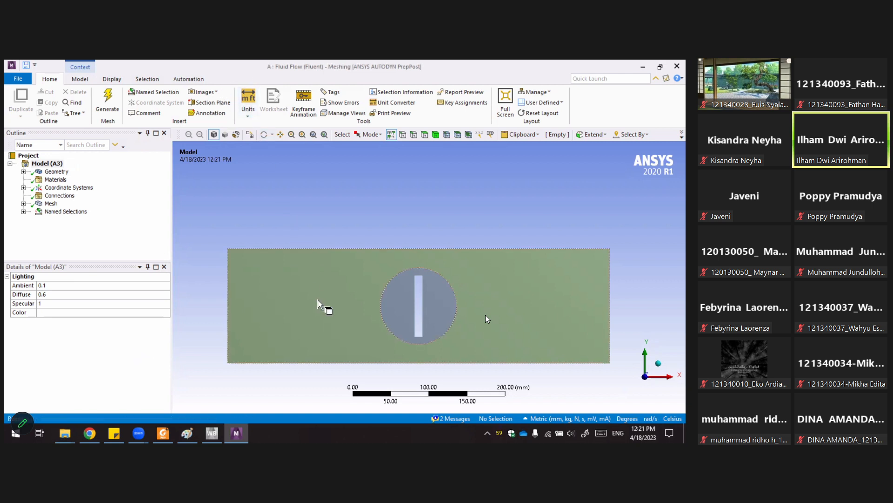
left_click(401, 289)
left_click(422, 297)
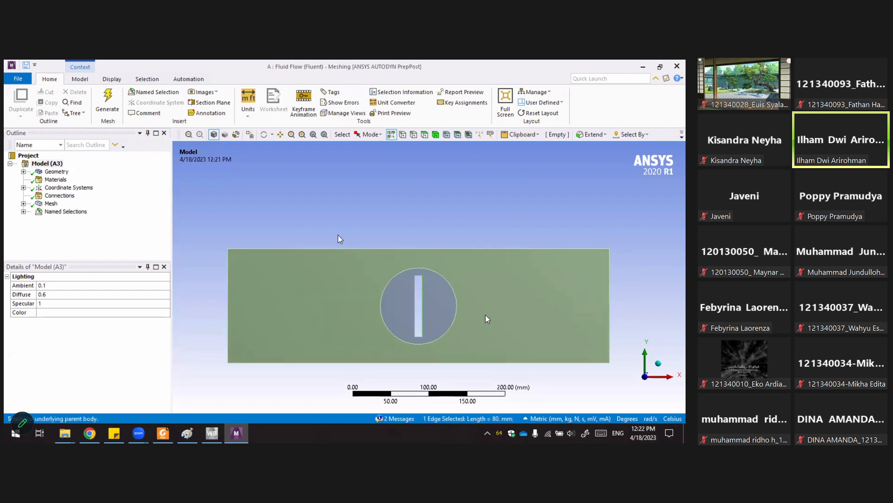
left_click(259, 213)
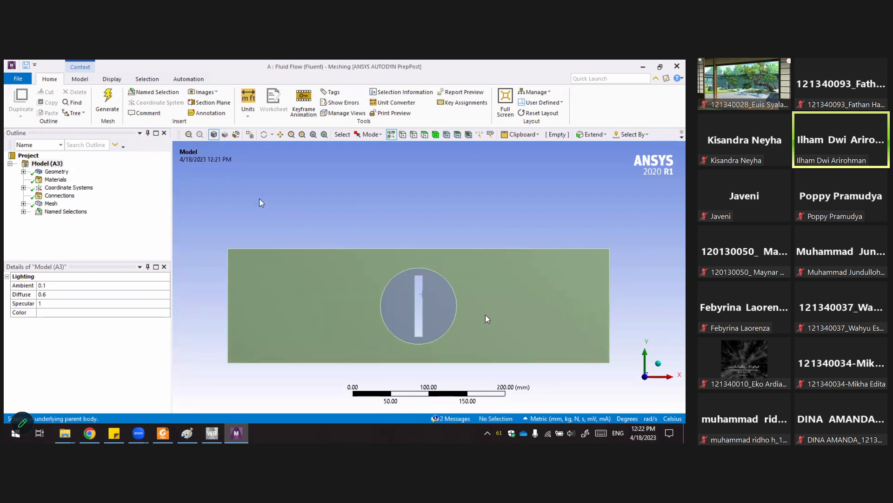
Expand the Geometry branch and inspect the first Surface Body's details and its context menu options.
left_click(23, 172)
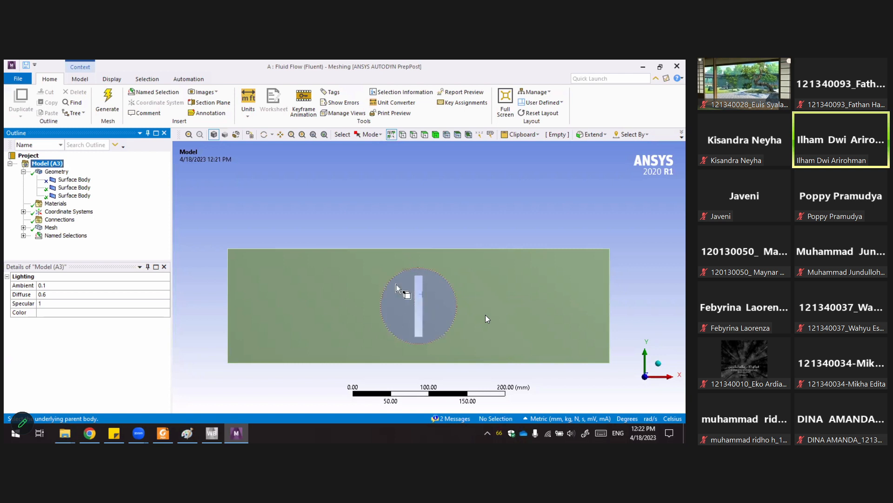
left_click(74, 179)
right_click(77, 181)
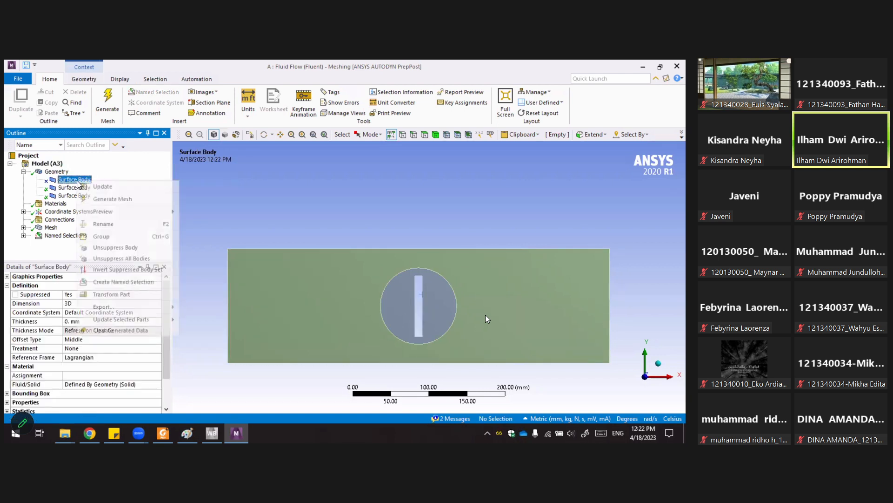
mouse_move(98, 213)
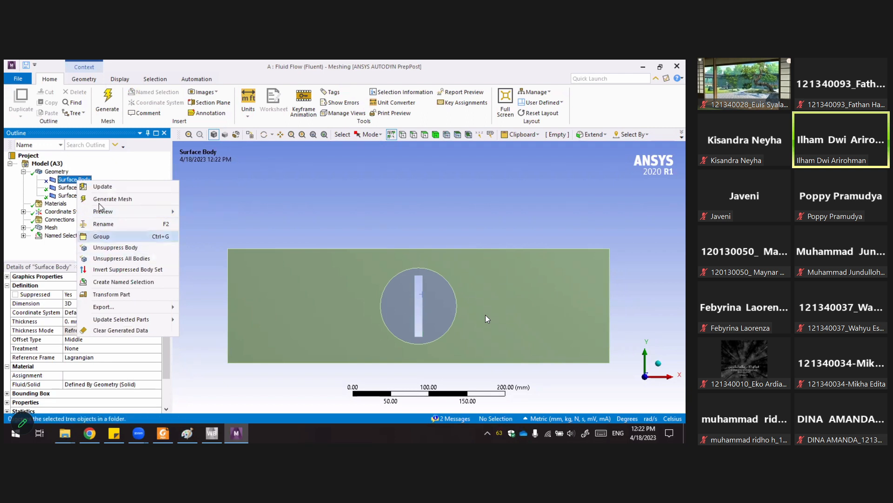
left_click(324, 227)
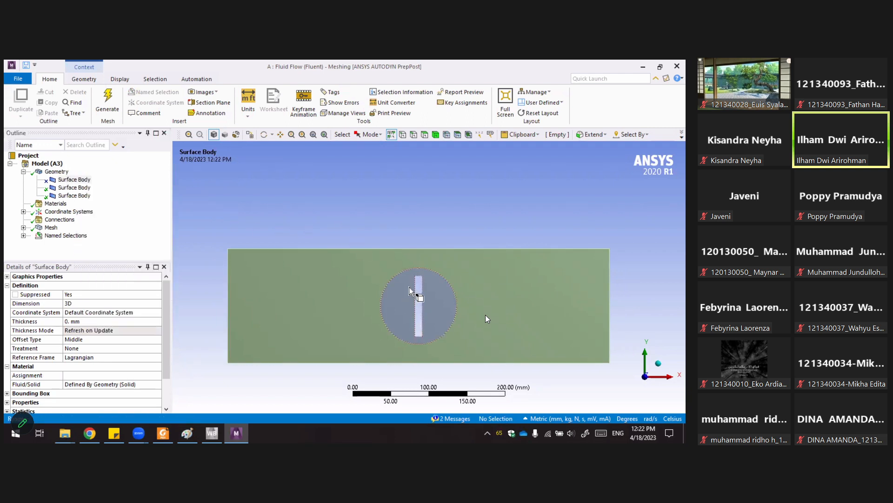
Inspect the circular face and slot edge in the graphics, review the body's context menu again, and collapse Geometry.
left_click(420, 286)
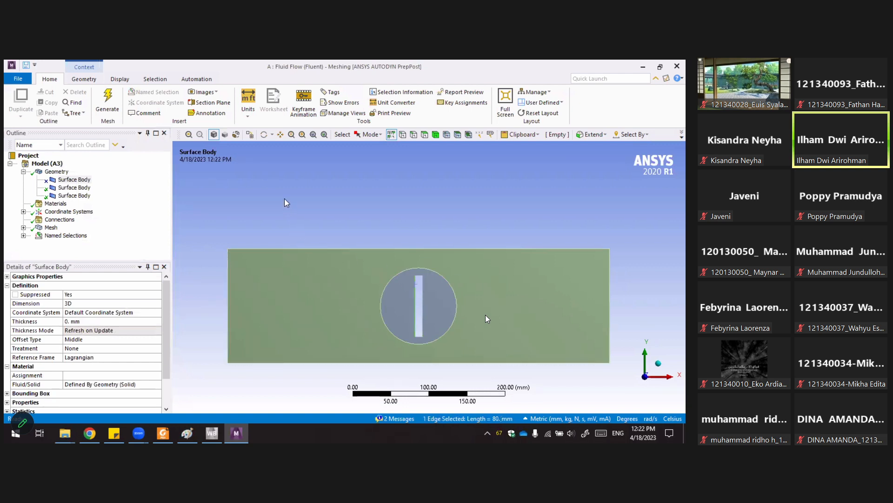
left_click(336, 287)
left_click(402, 279)
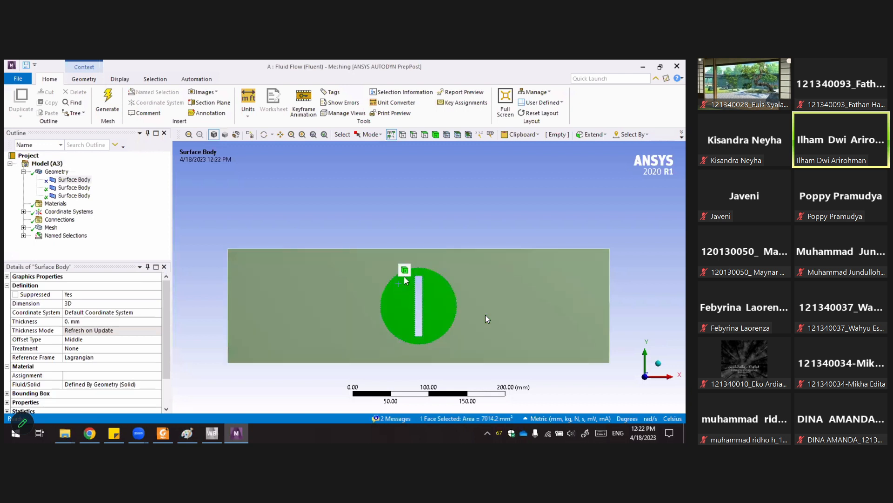
left_click(396, 219)
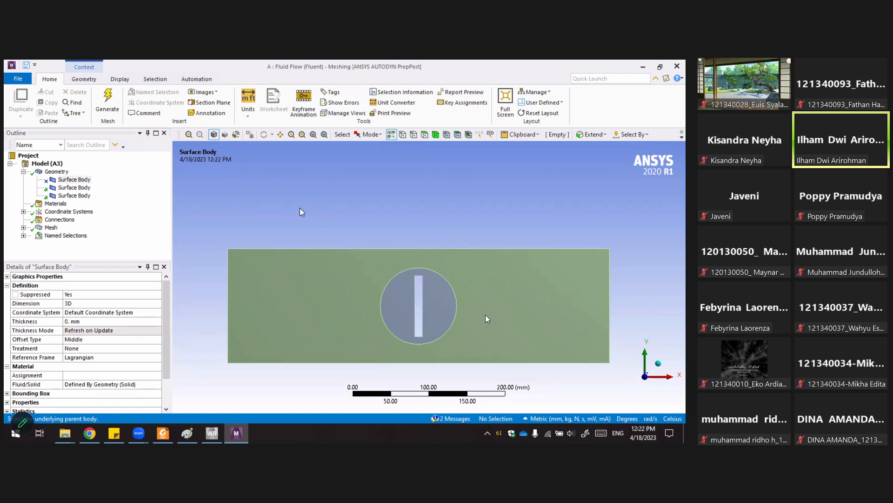
right_click(80, 179)
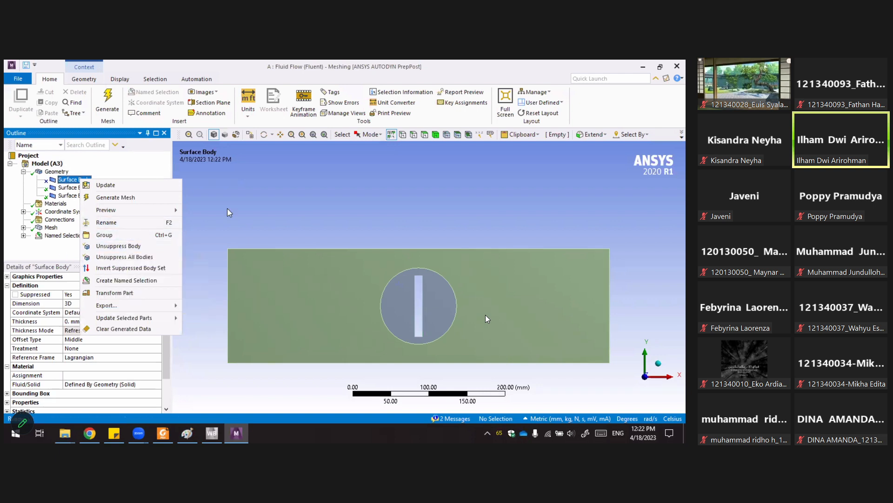
left_click(246, 201)
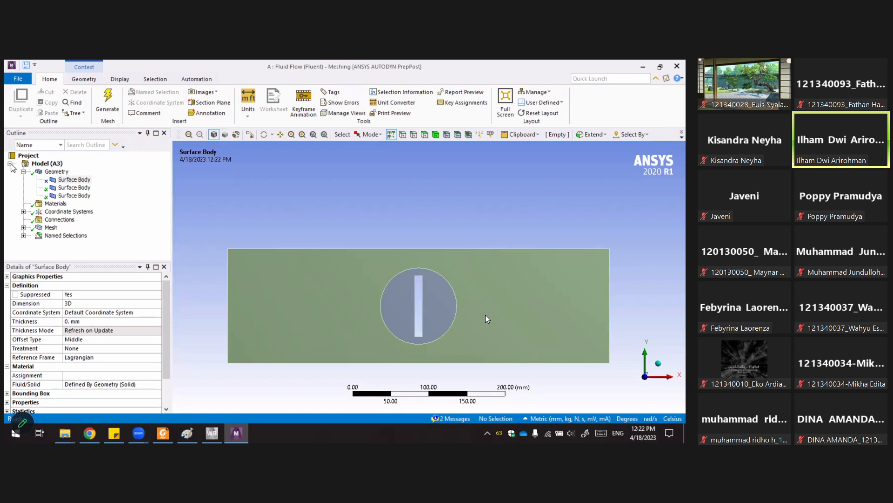
left_click(22, 171)
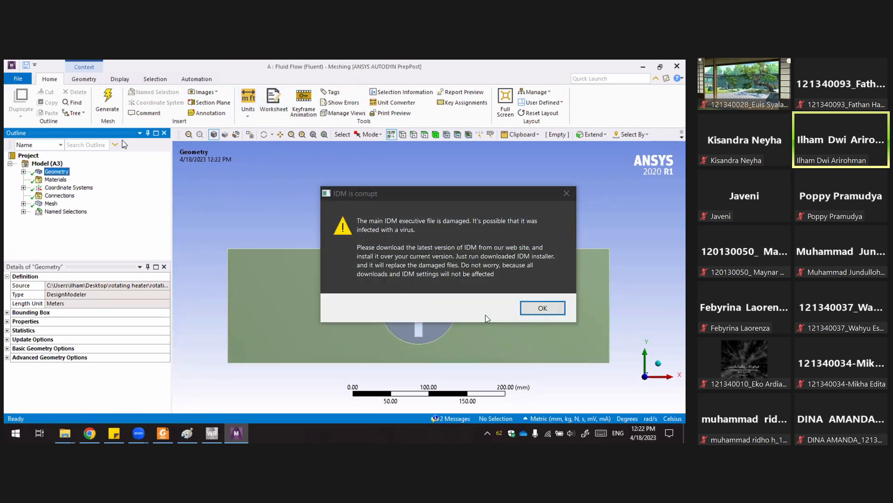
left_click(527, 311)
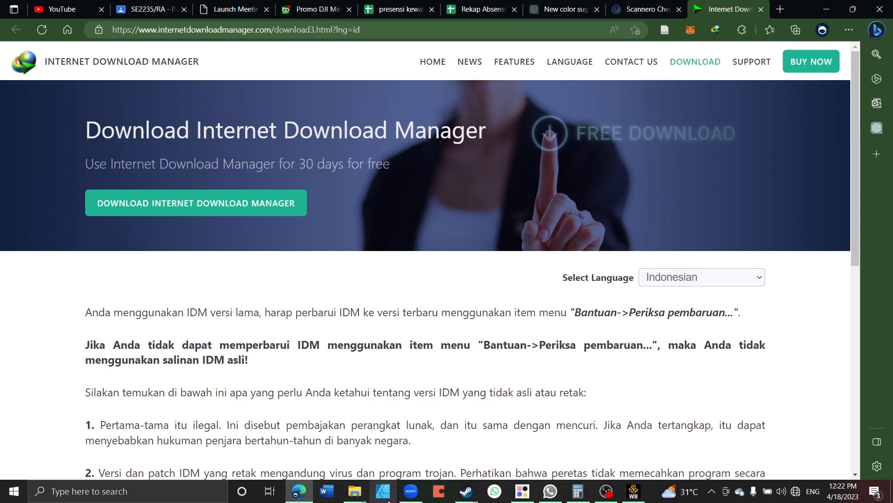
left_click(410, 491)
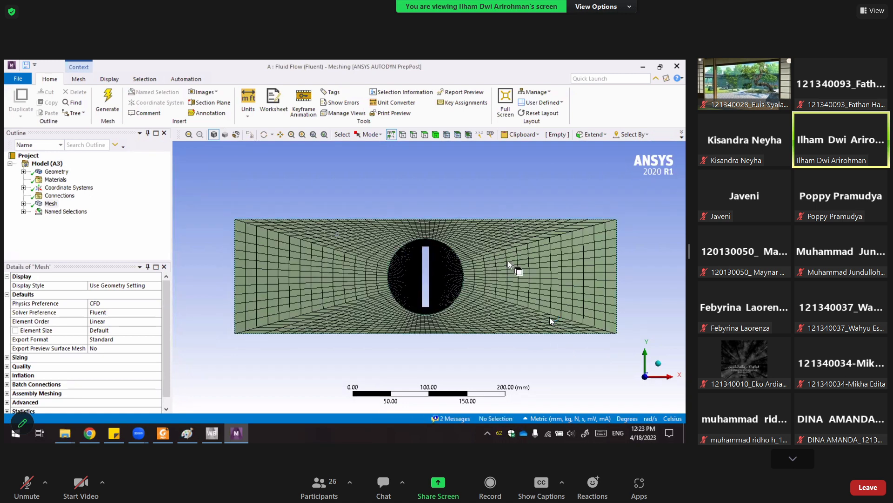
double_click(593, 222)
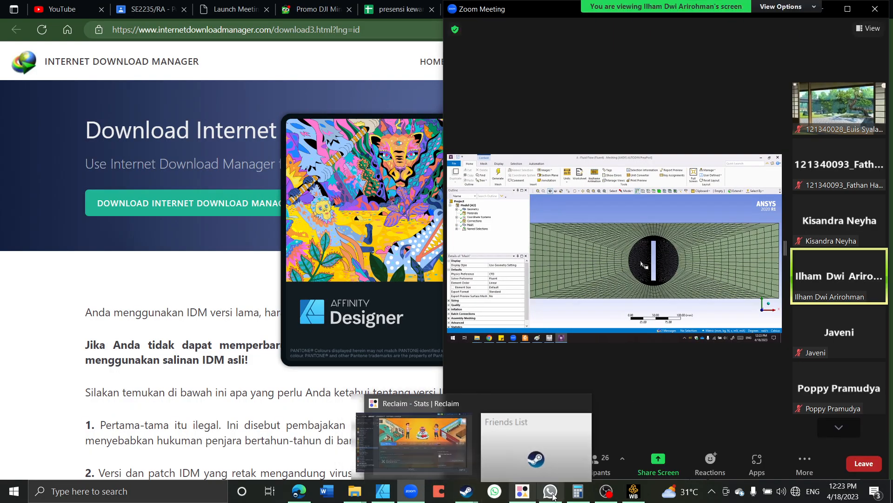
right_click(656, 491)
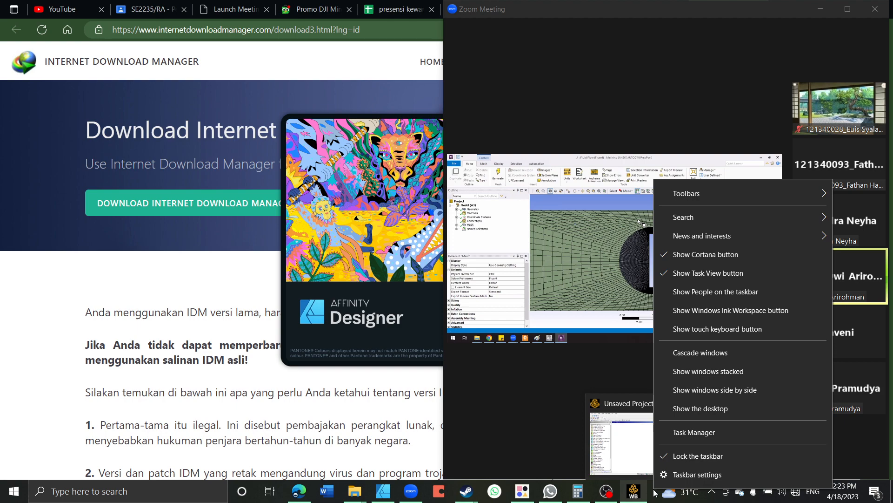
left_click(689, 429)
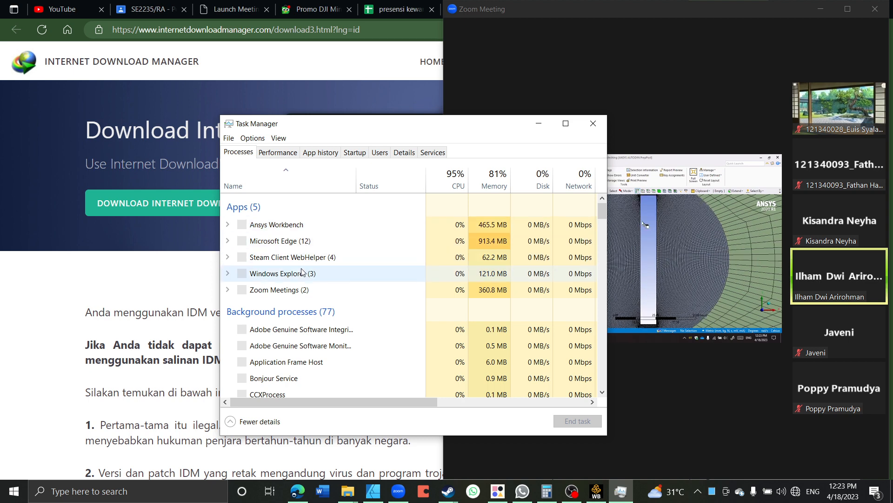
left_click_drag(365, 125, 207, 106)
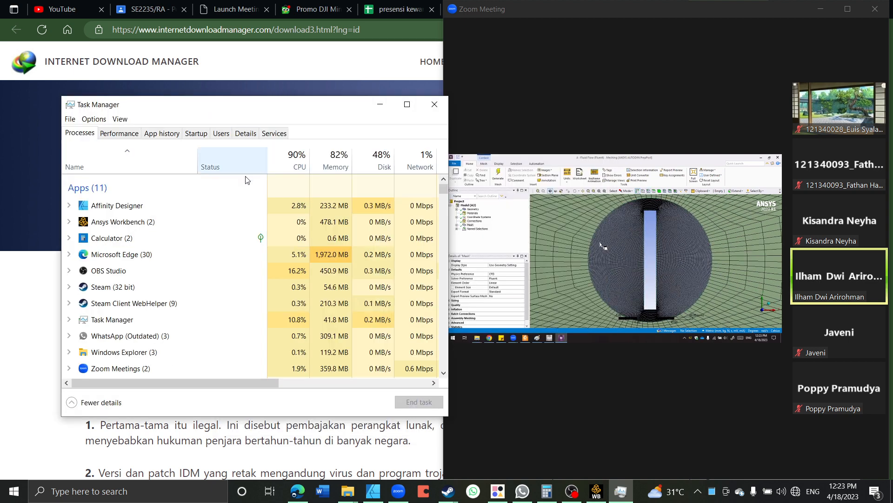
right_click(215, 214)
key("Escape")
scroll(255, 233, "down", 1)
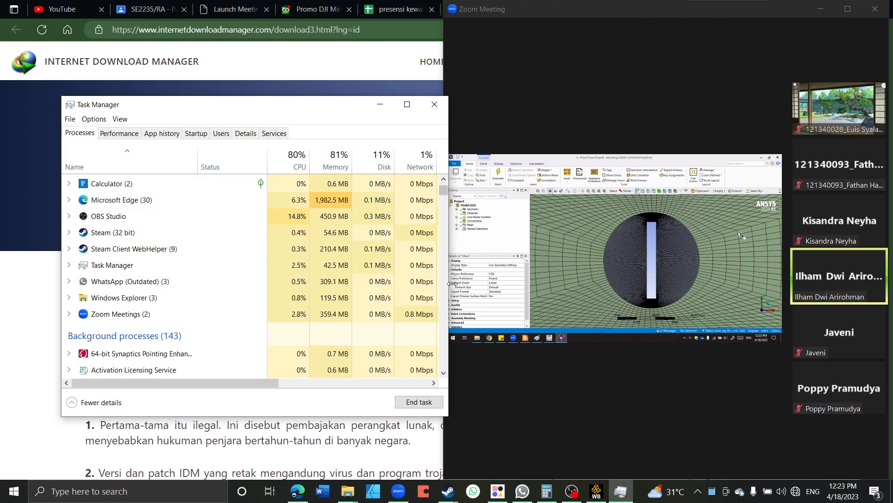
left_click(848, 9)
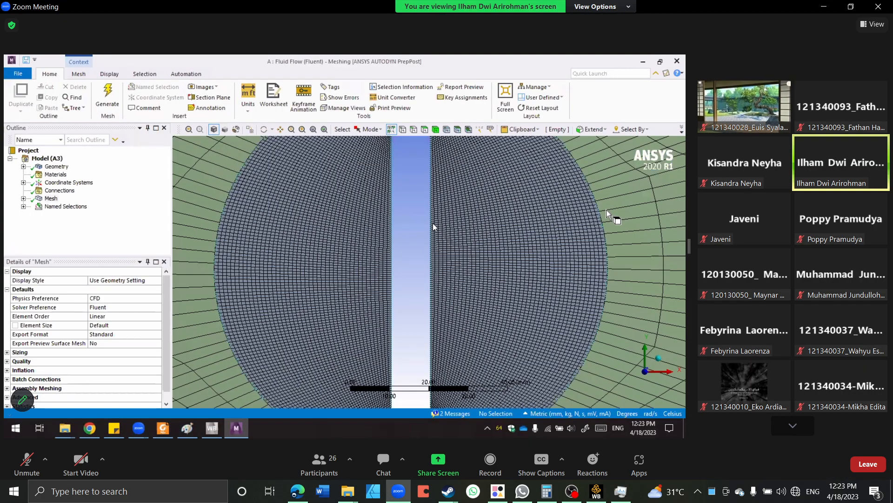
Expand the Mesh branch and inspect the Face Meshing and Face Meshing 2 mapped quadrilateral controls on the outer and circular faces.
double_click(433, 227)
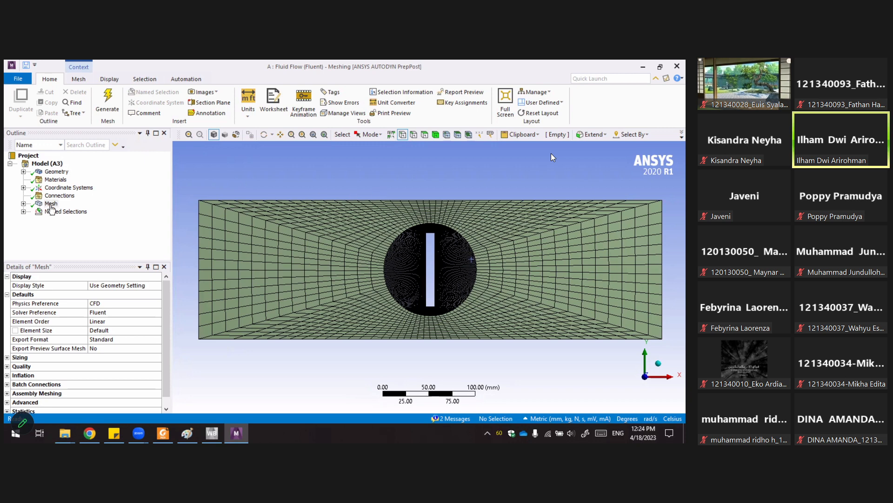
left_click(23, 204)
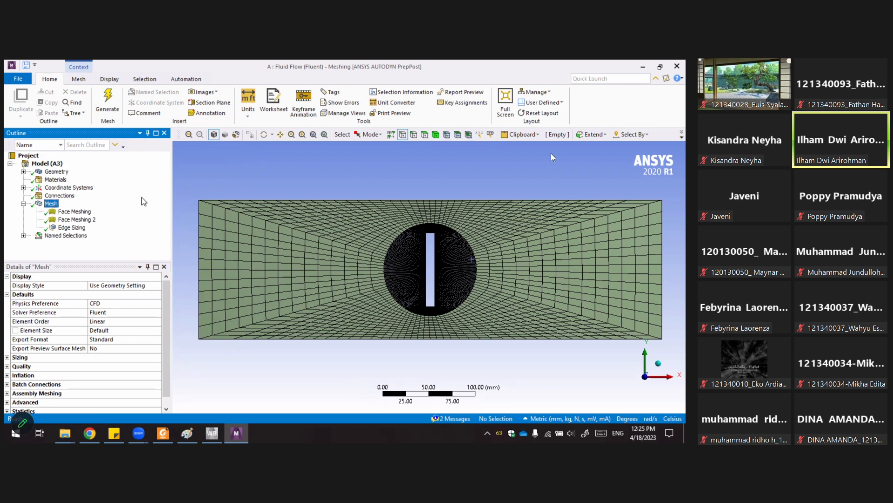
left_click(75, 211)
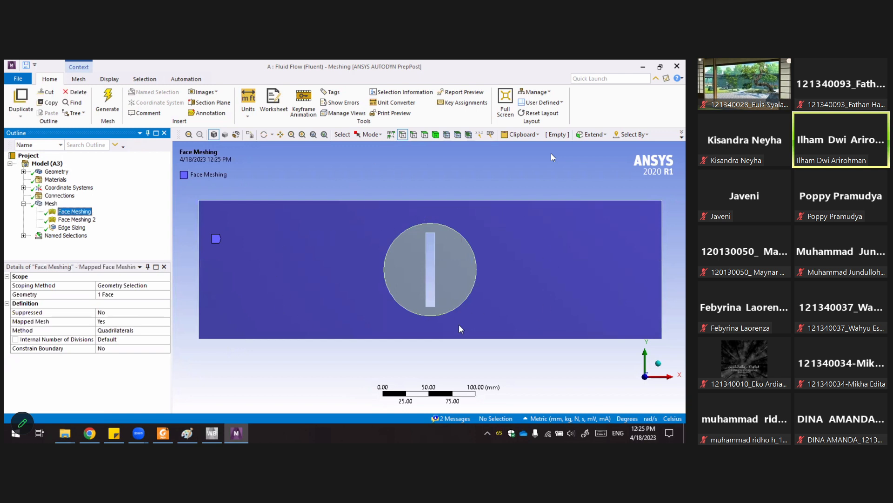
left_click(77, 219)
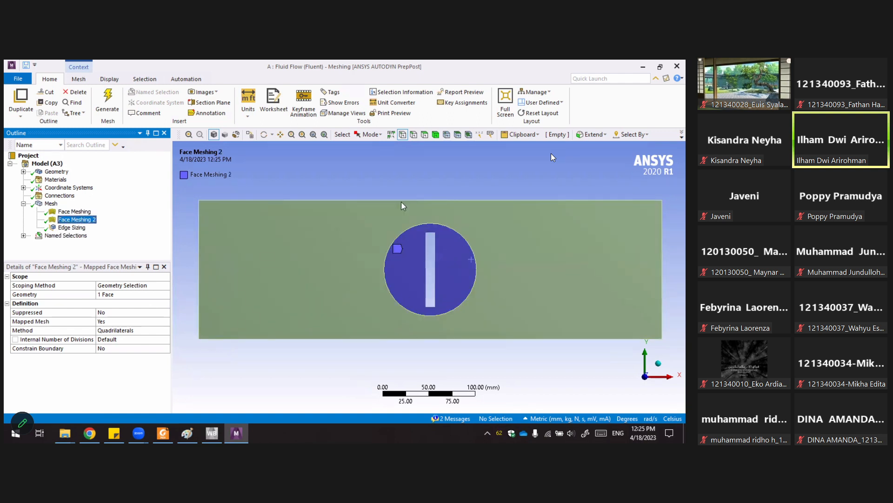
left_click(371, 170)
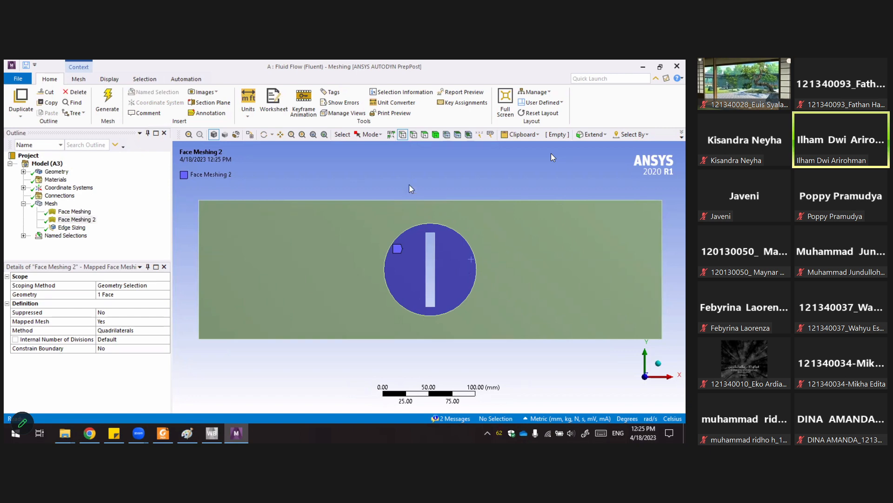
Select the Mesh branch and close the Mesh Metrics chart to view the generated mesh.
left_click(51, 203)
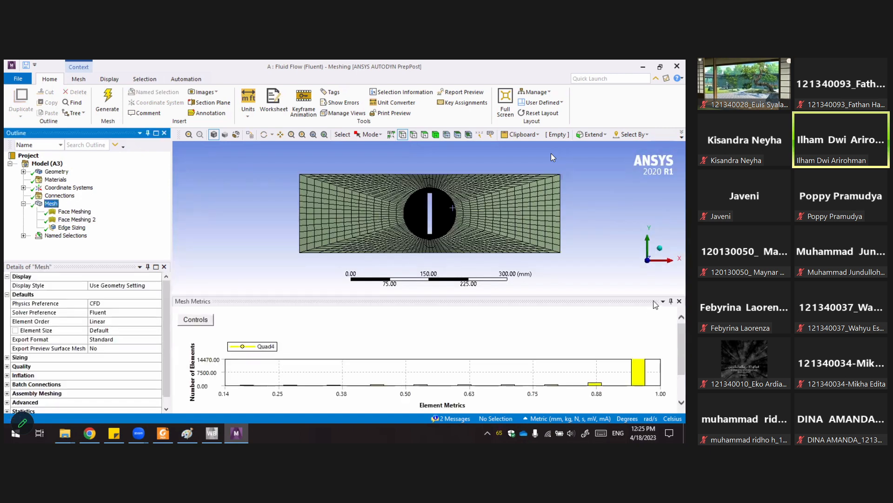
left_click(679, 301)
scroll(445, 254, "up", 5)
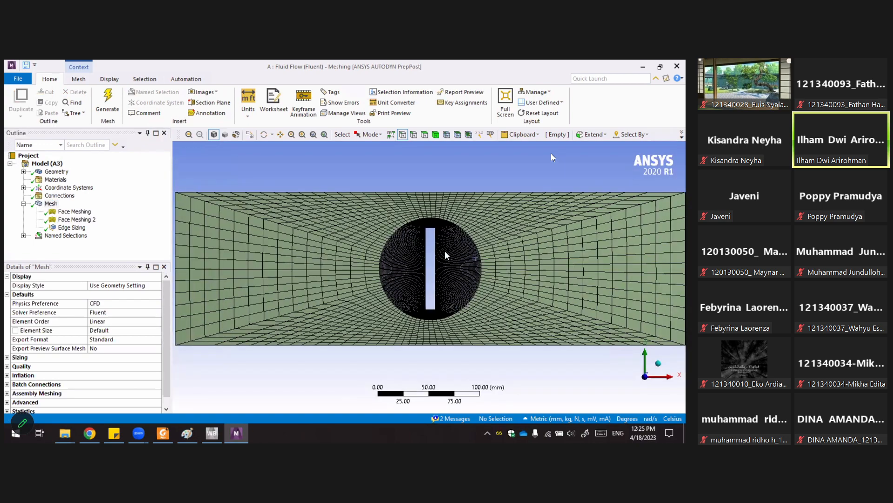
Zoom in on the mesh around the circular region and review the Mesh branch's context menu options.
scroll(446, 252, "up", 2)
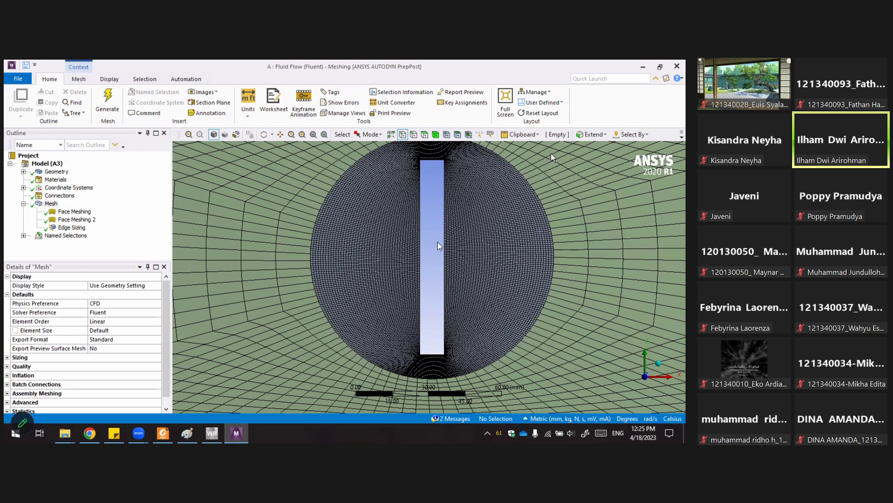
mouse_move(434, 239)
middle_mouse_down("ctrl")
mouse_move(431, 259)
mouse_move(431, 249)
middle_mouse_up("ctrl")
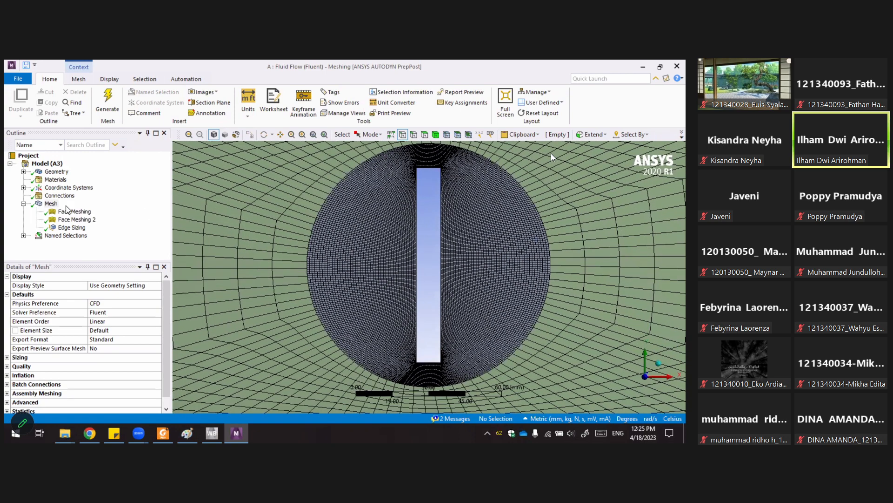
right_click(52, 204)
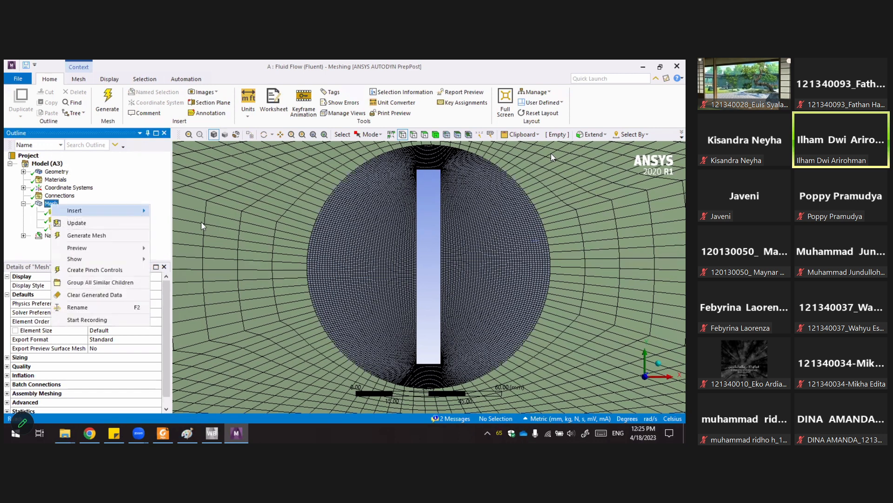
left_click(192, 96)
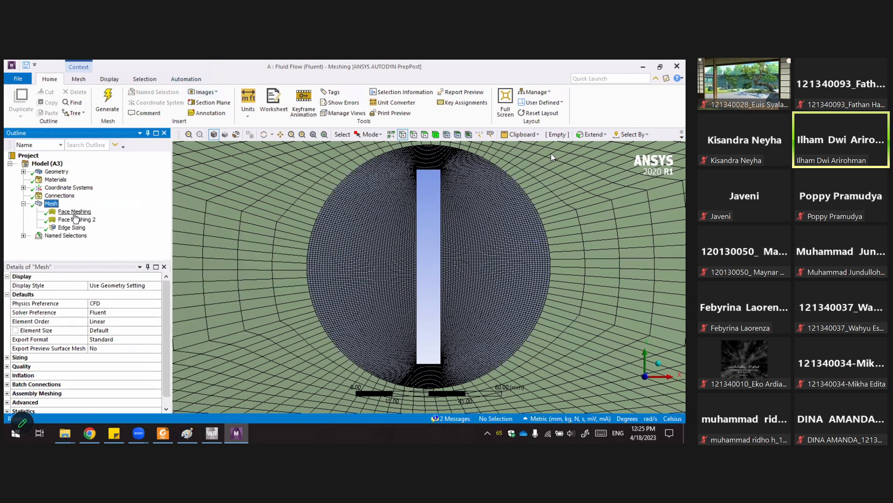
Select the Edge Sizing control and review its Type options and Number of Divisions on the circular edge.
left_click(72, 228)
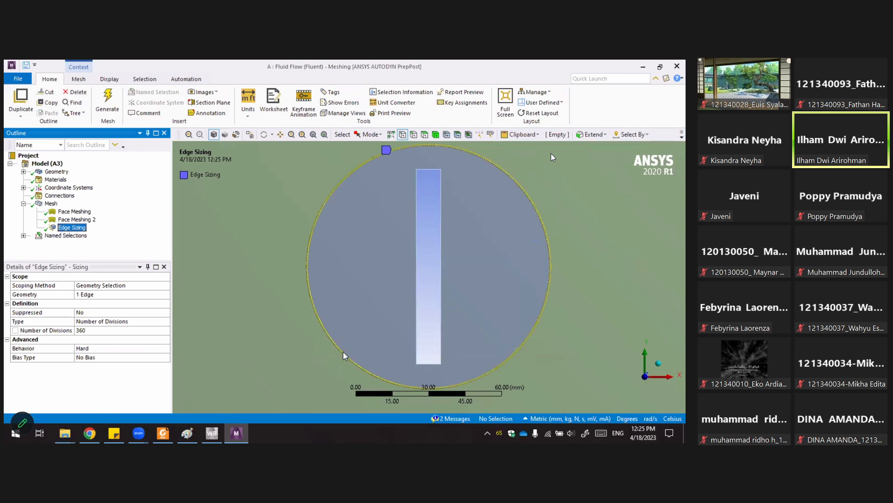
left_click(97, 323)
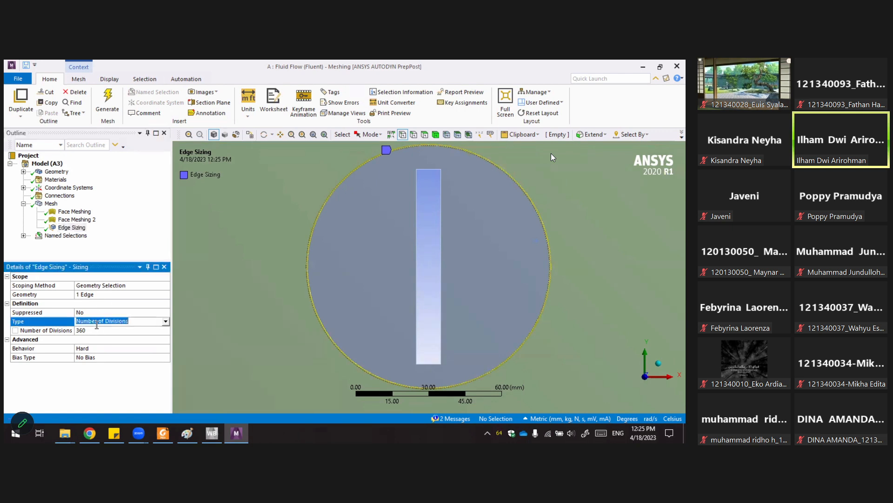
left_click(166, 322)
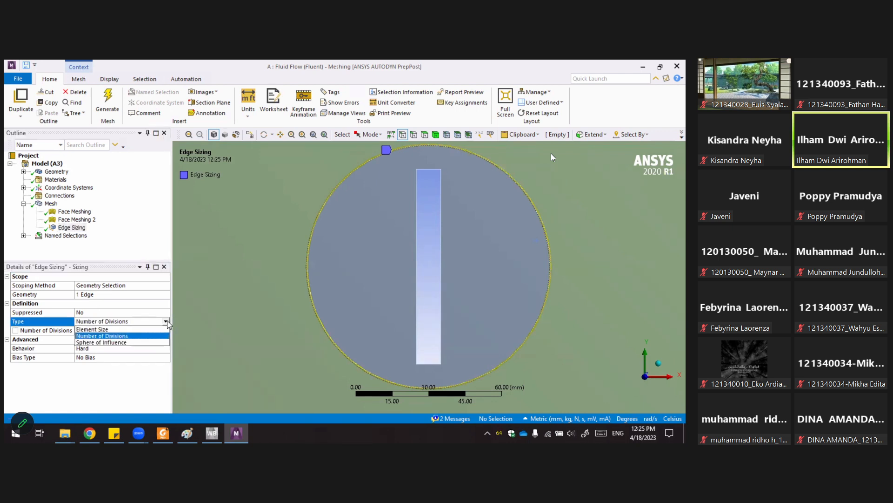
left_click(97, 336)
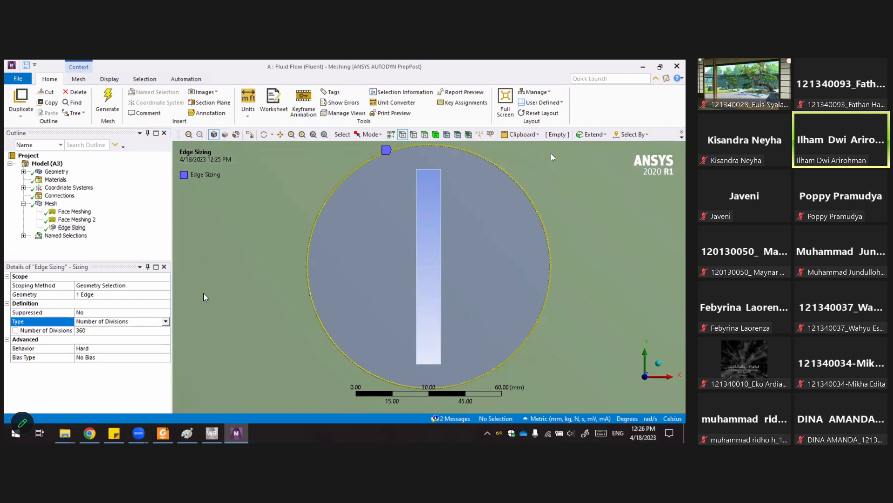
left_click(88, 332)
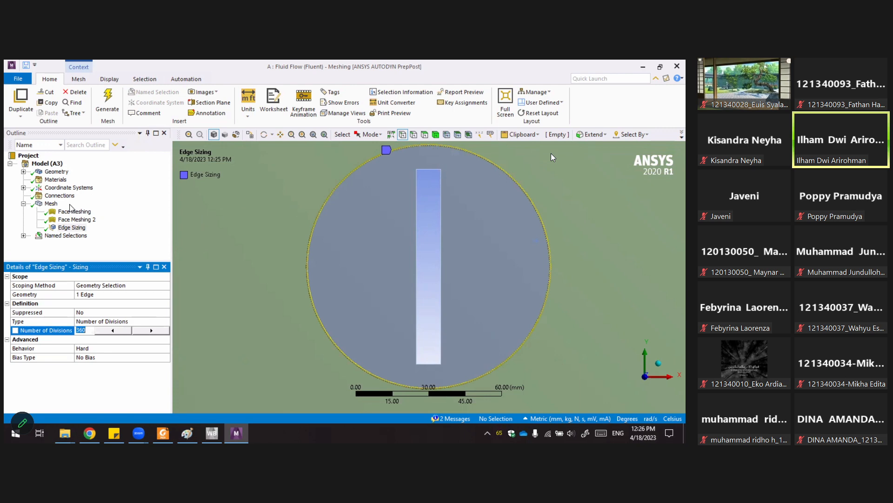
Select the Mesh branch, close the Mesh Metrics chart, and review the Sizing details including the Use Adaptive Sizing options.
left_click(51, 204)
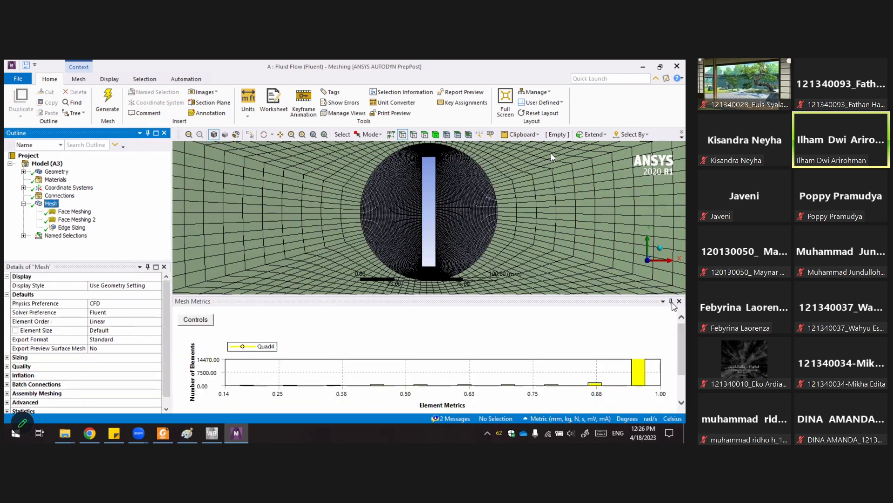
left_click(679, 301)
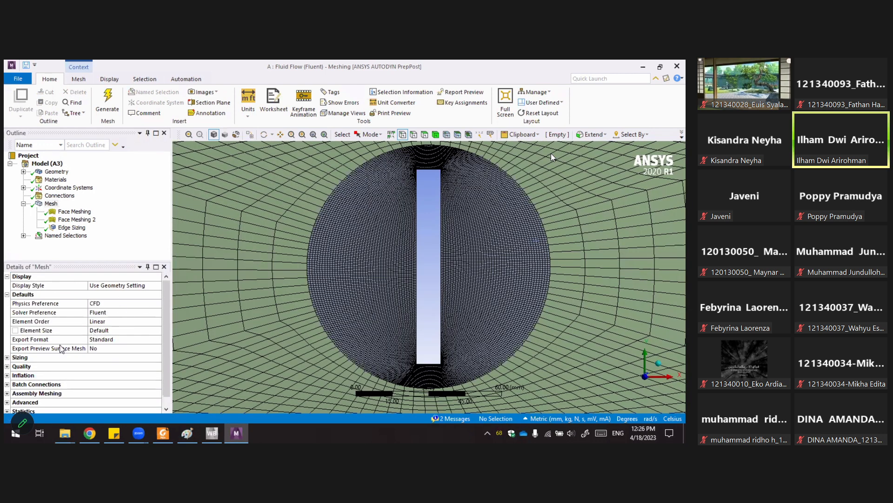
left_click(52, 204)
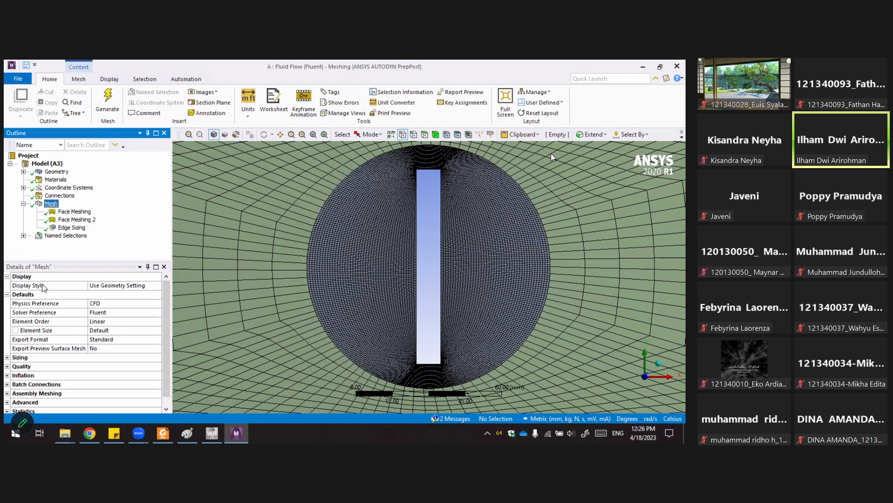
left_click(8, 294)
left_click(7, 276)
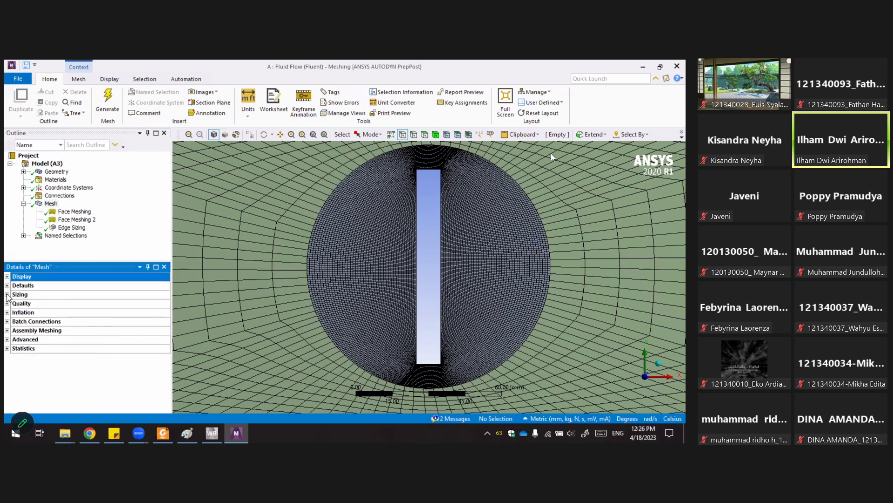
left_click(7, 294)
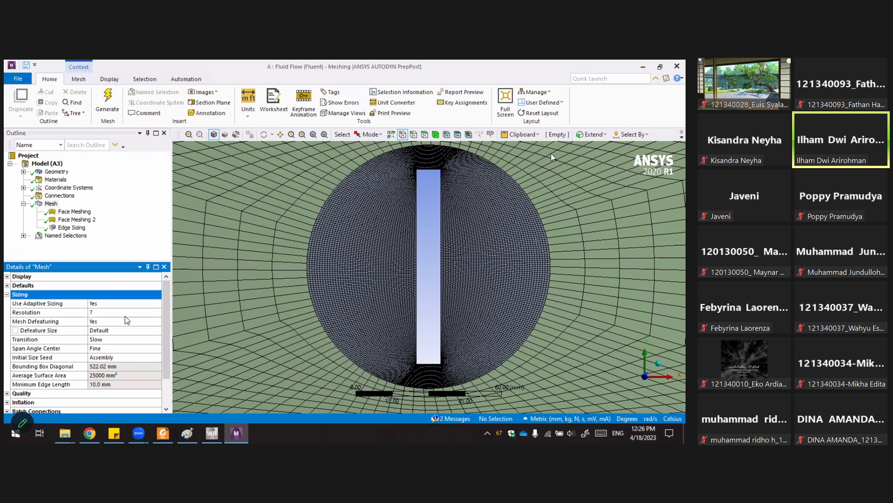
left_click(136, 305)
left_click(158, 303)
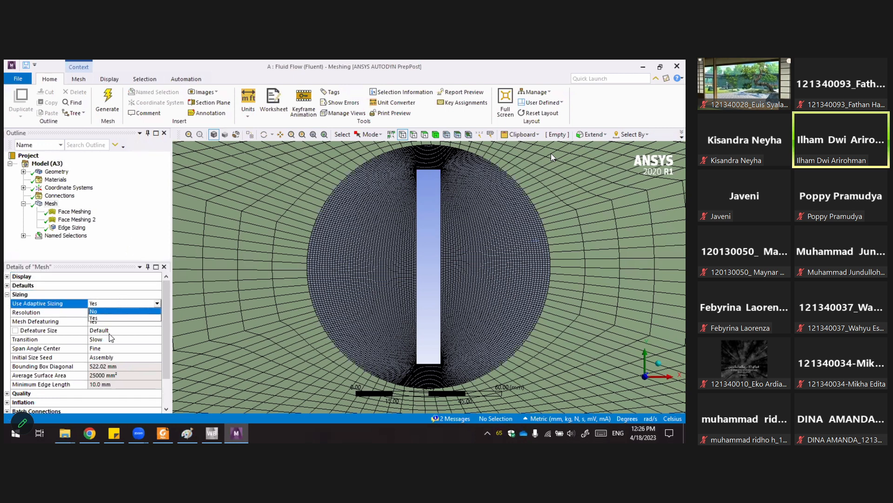
left_click(128, 249)
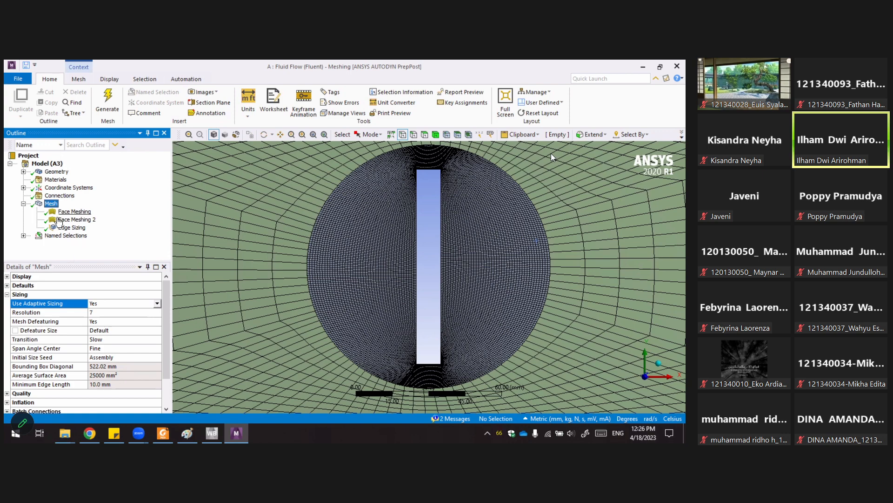
Generate the mesh and view the whole fluid domain.
left_click(105, 108)
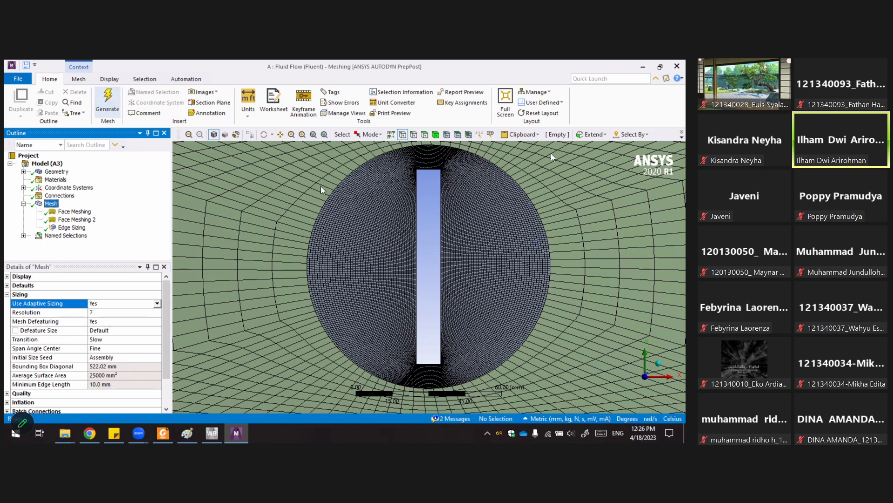
scroll(434, 187, "down", 1)
scroll(424, 250, "down", 3)
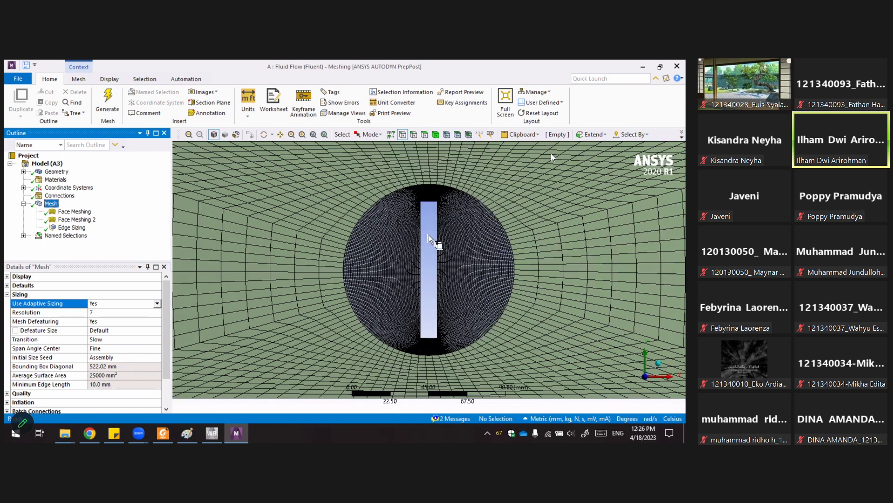
scroll(186, 245, "down", 2)
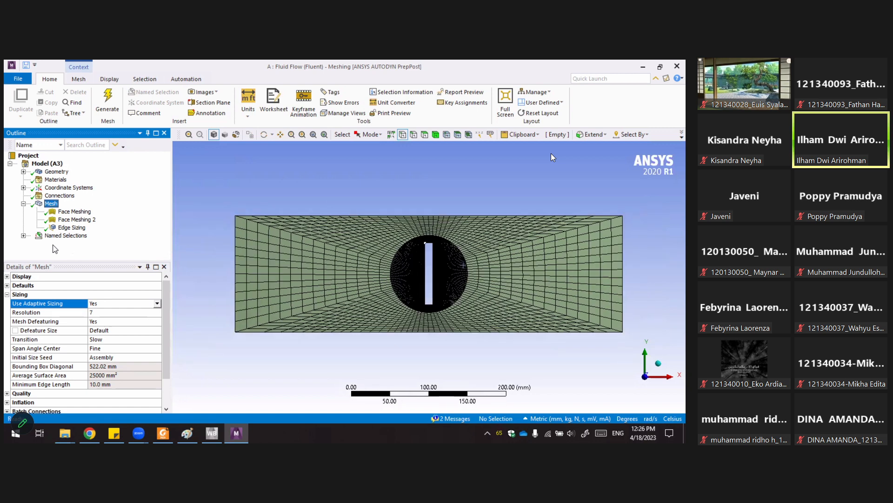
scroll(45, 240, "up", 1)
Open the Quality details of the mesh and set the Mesh Metric to Skewness.
left_click(7, 295)
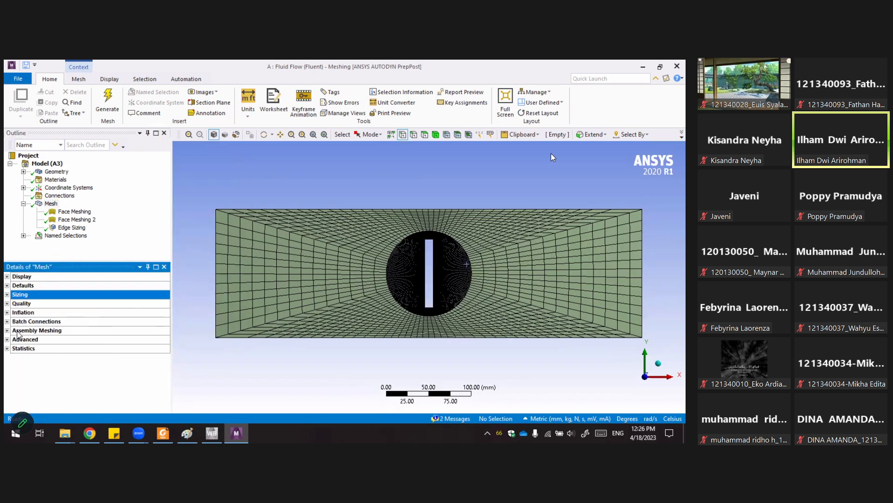
left_click(7, 303)
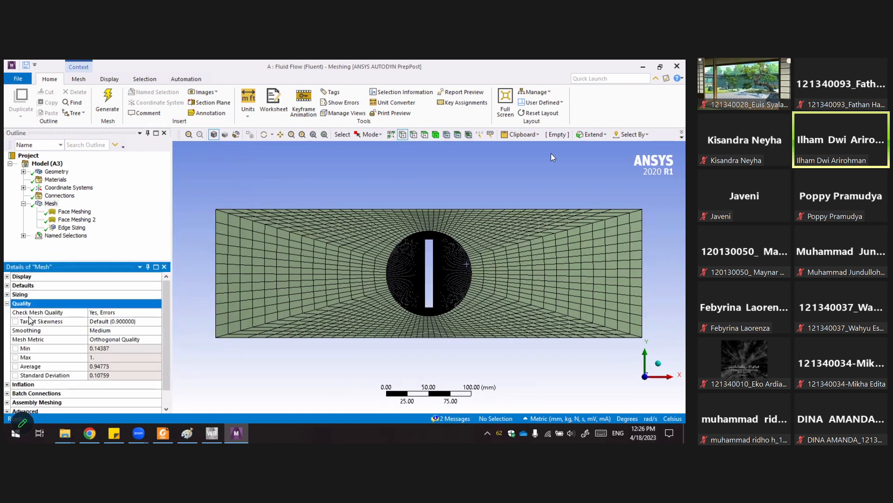
scroll(145, 350, "down", 1)
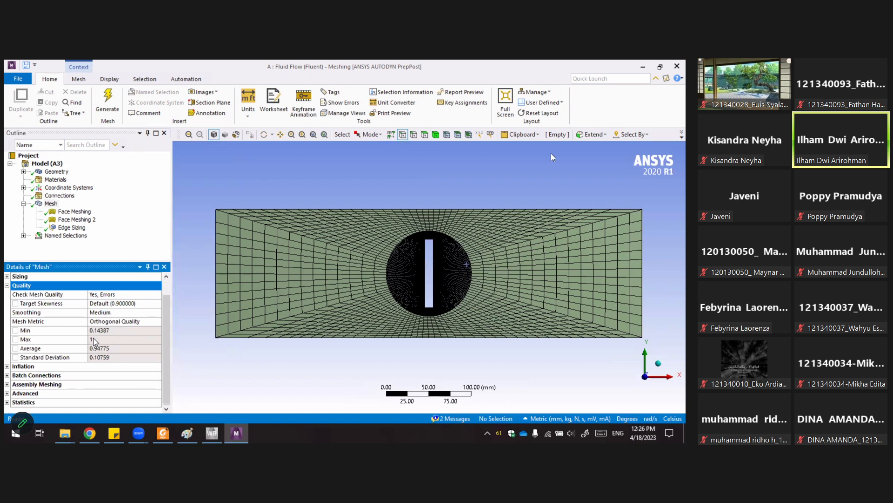
left_click(122, 323)
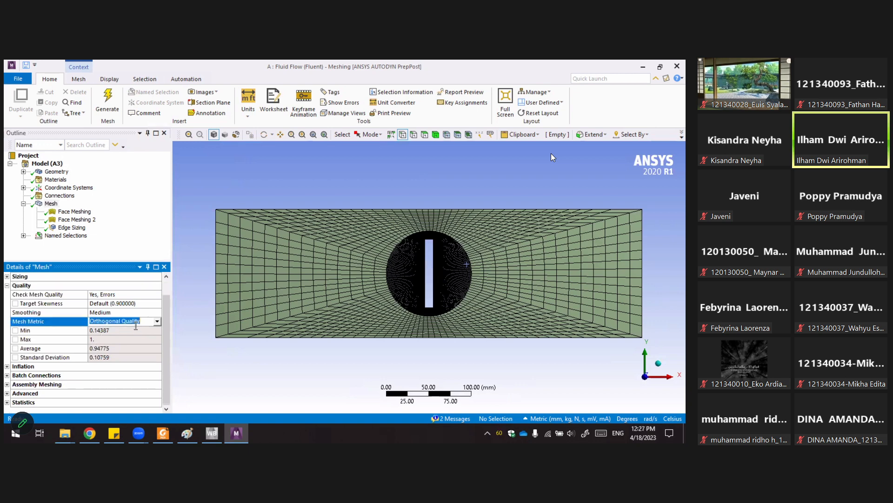
left_click(122, 322)
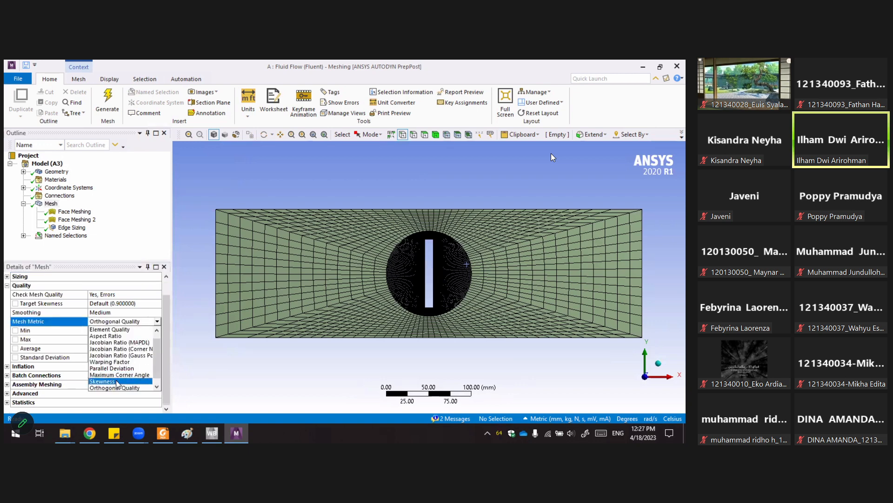
left_click(117, 381)
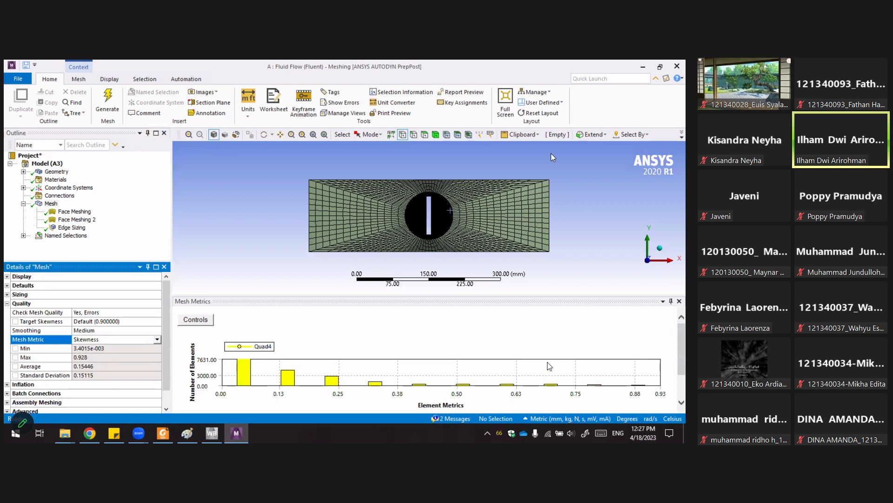
Examine the skewness histogram by enlarging the chart and selecting individual bars to highlight their elements in the model.
left_click(458, 384)
left_click(466, 336)
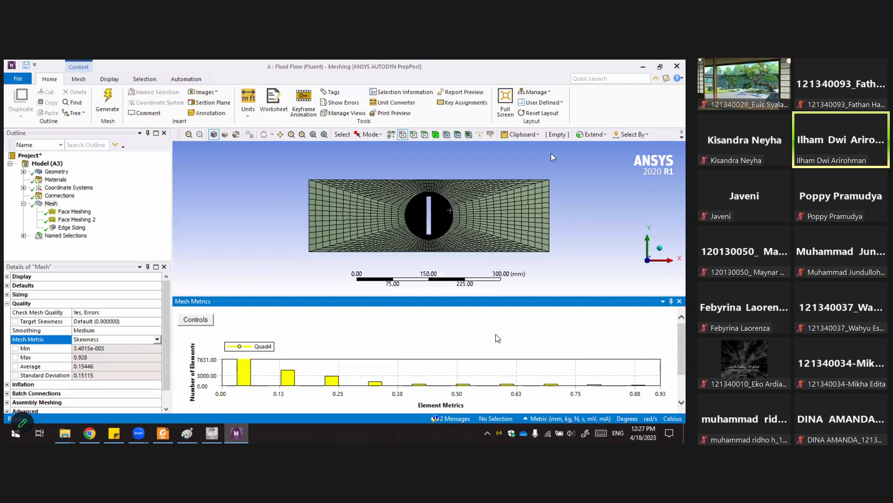
left_click_drag(598, 297, 590, 255)
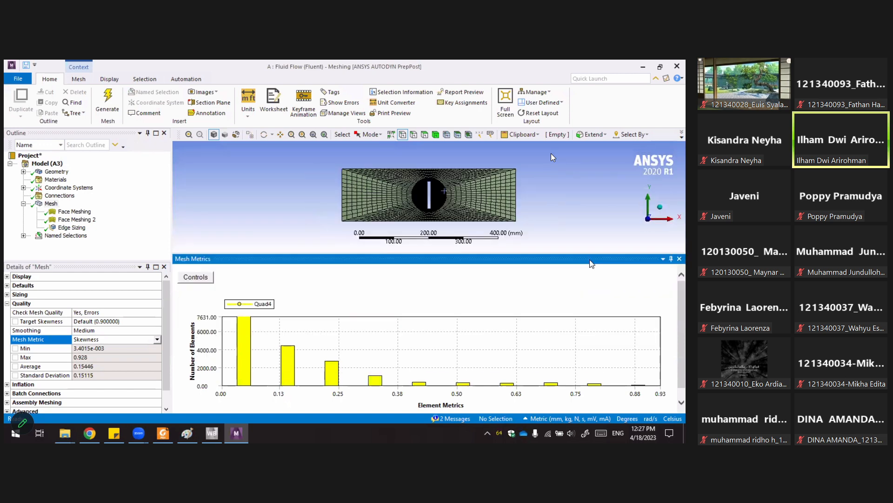
left_click(639, 386)
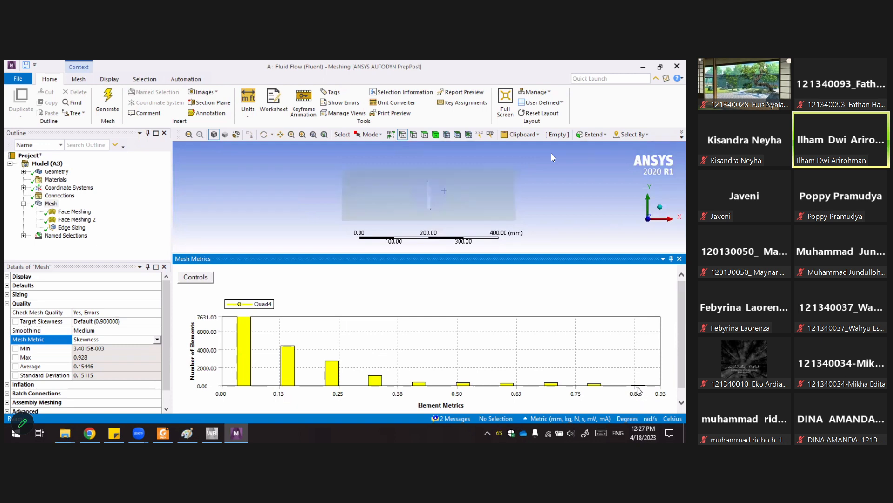
left_click(638, 386)
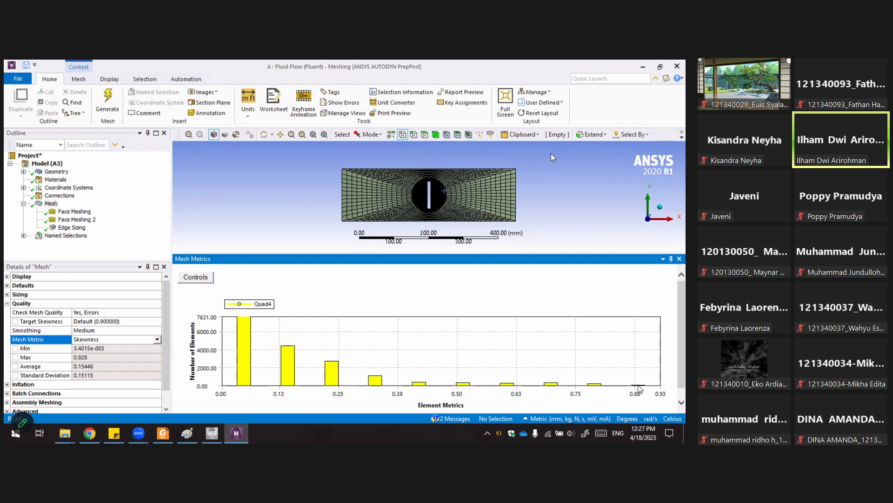
left_click(638, 386)
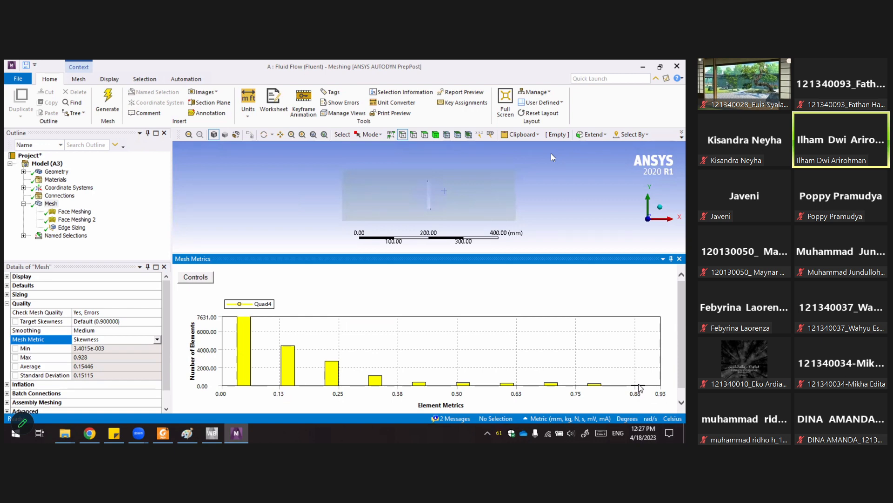
left_click(639, 386)
scroll(462, 246, "down", 3)
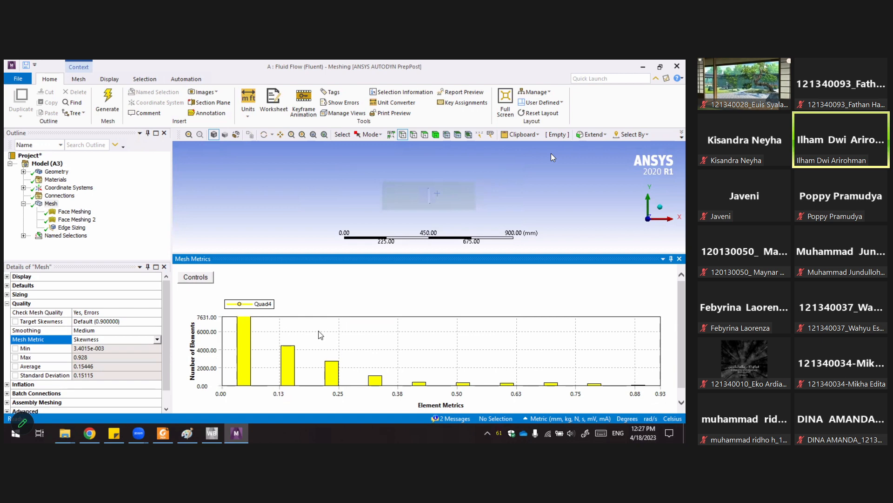
left_click(243, 331)
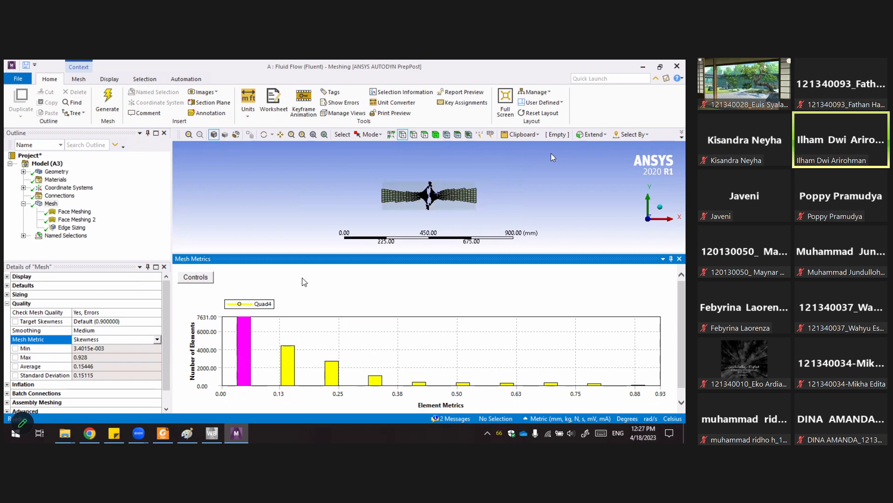
scroll(321, 246, "up", 3)
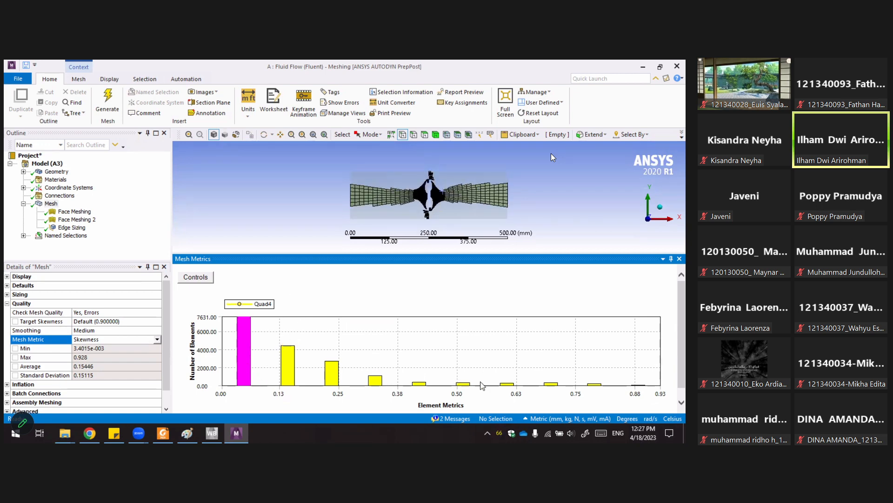
left_click(285, 367)
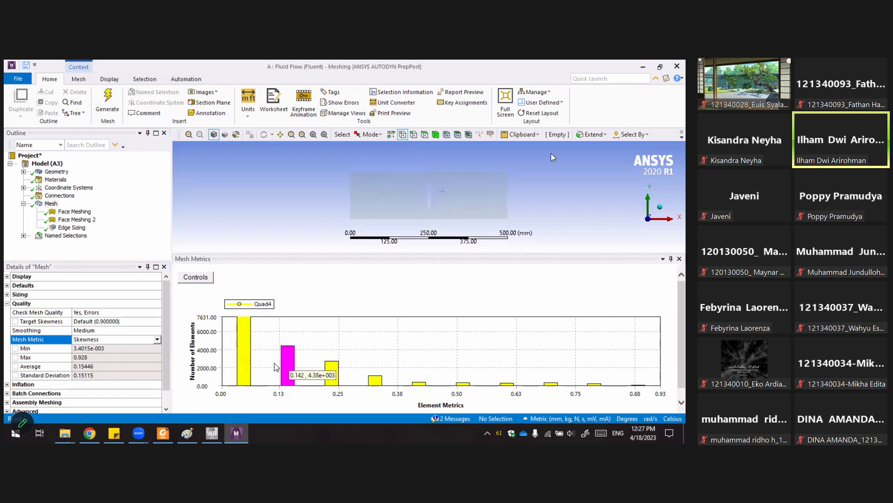
left_click(248, 364)
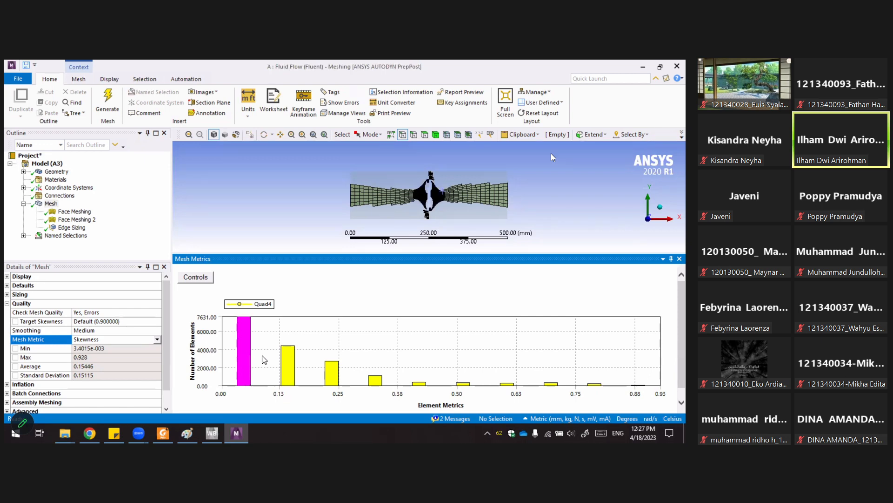
Select the 0.13 skewness bar in the histogram to highlight its elements.
left_click(291, 370)
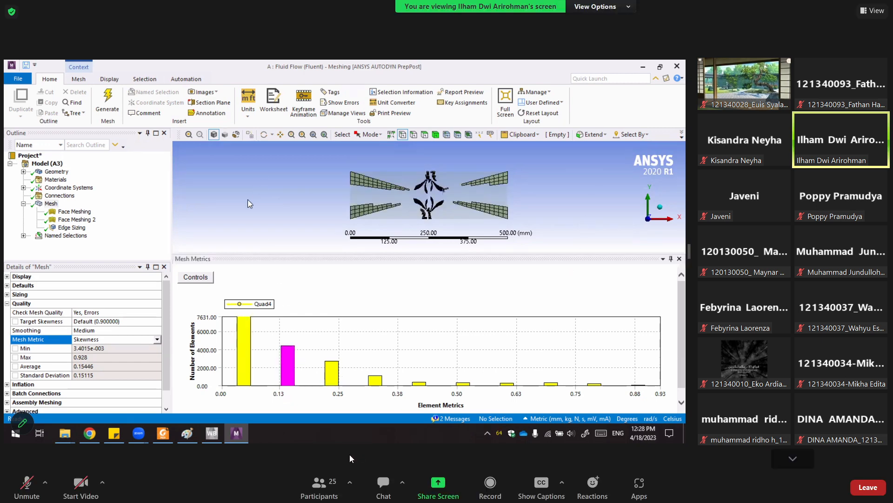
left_click(321, 484)
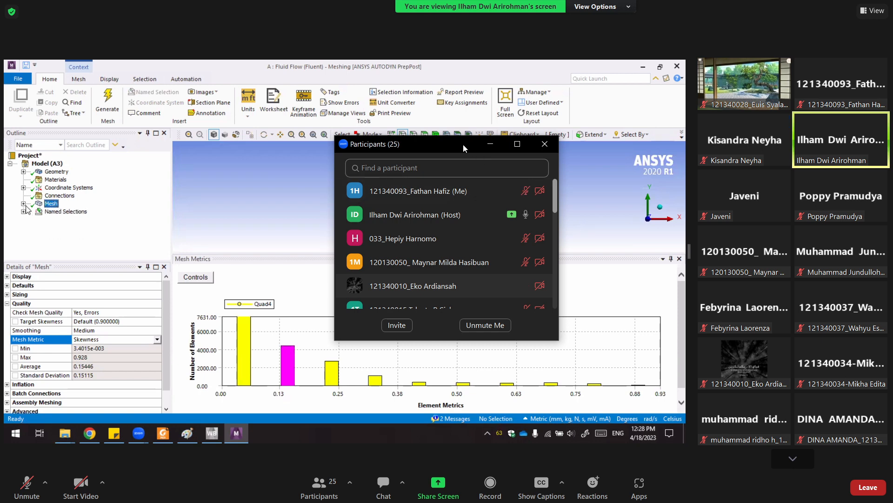
left_click_drag(463, 144, 479, 148)
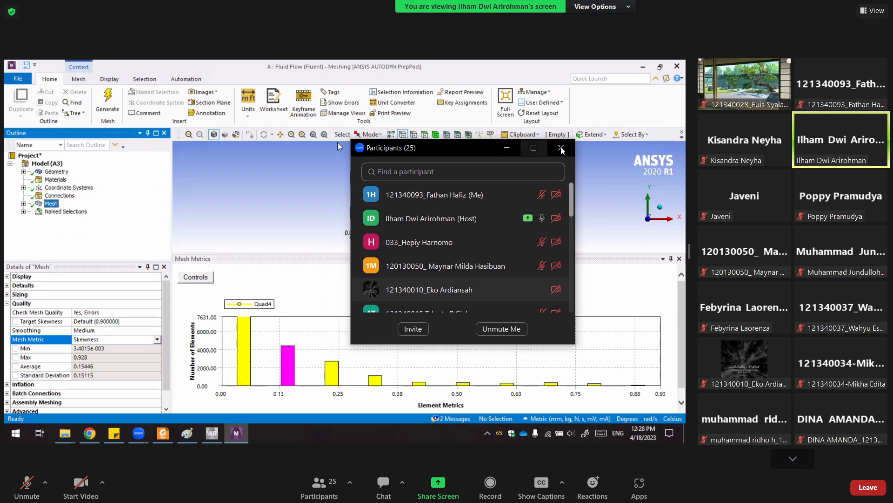
left_click(558, 151)
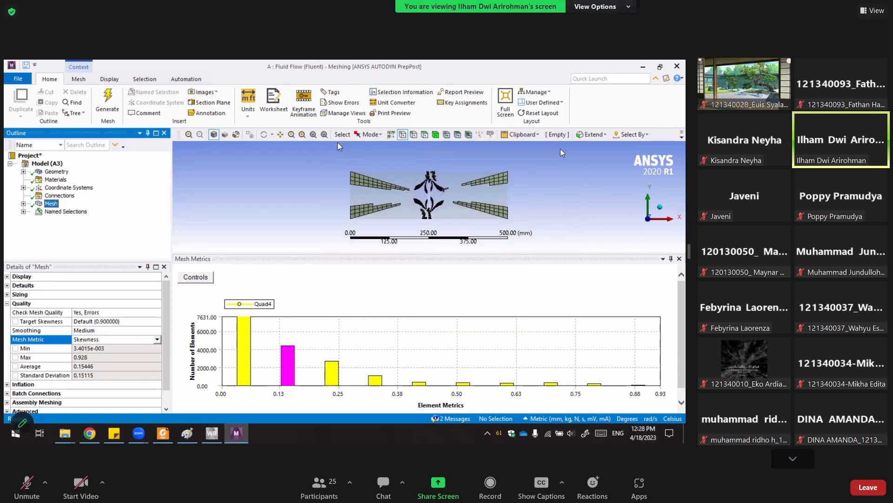
Expand the Named Selections and inspect each one, inlet, outlet, plate_wall, wall_outer_zone, fluid_zone_outer and fluid_zone_inner, in the model.
left_click(23, 211)
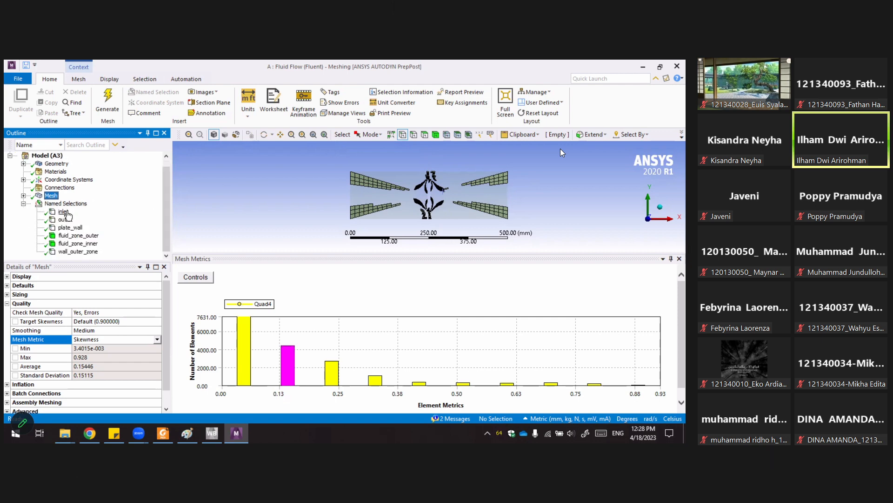
left_click(64, 211)
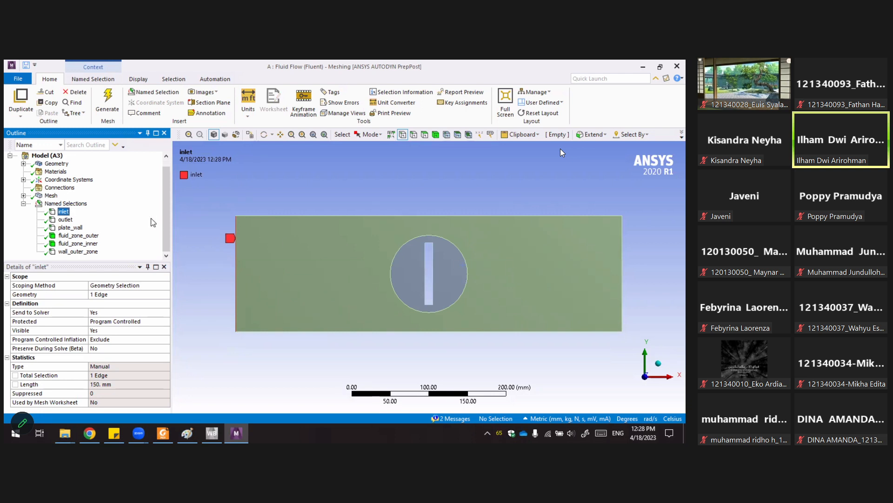
left_click(65, 220)
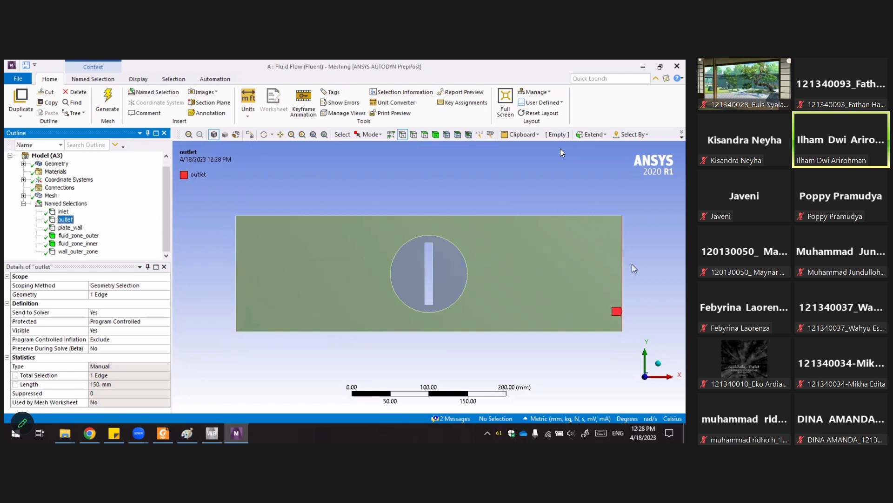
left_click(70, 227)
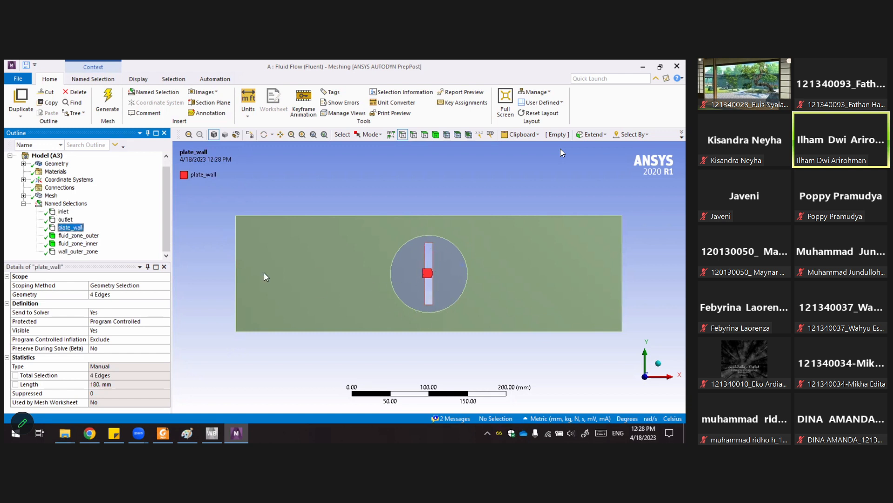
left_click(73, 252)
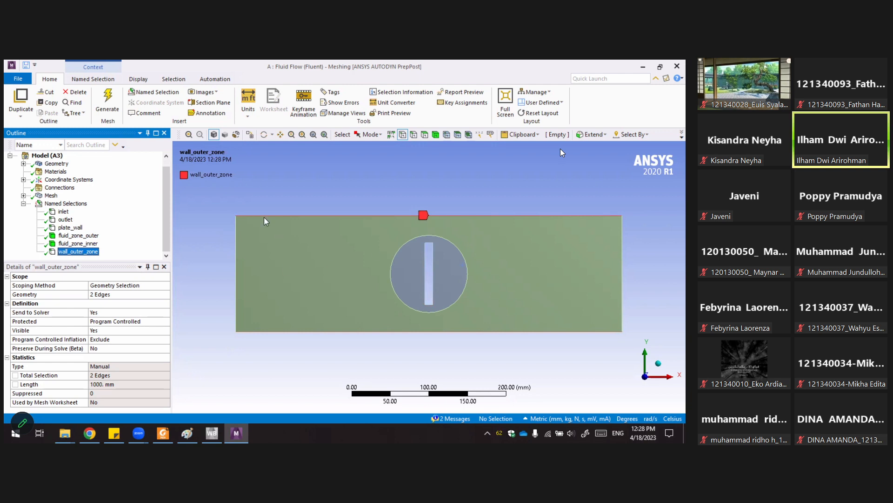
left_click(89, 235)
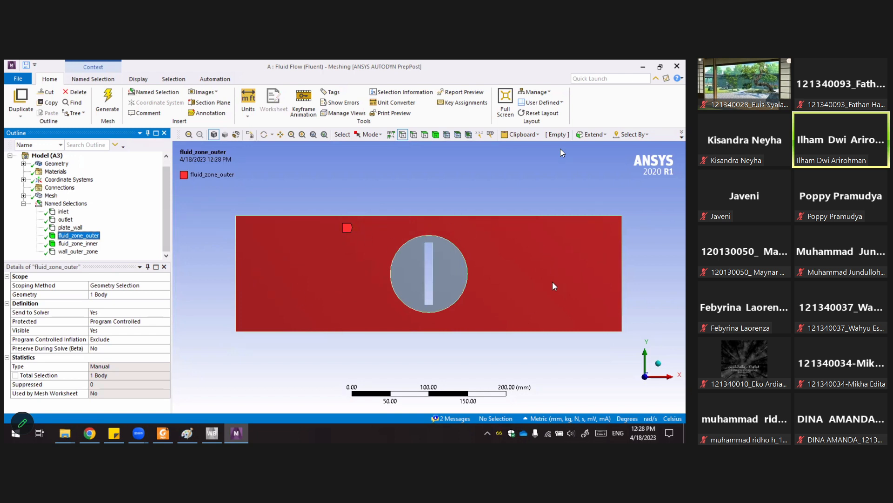
left_click(78, 243)
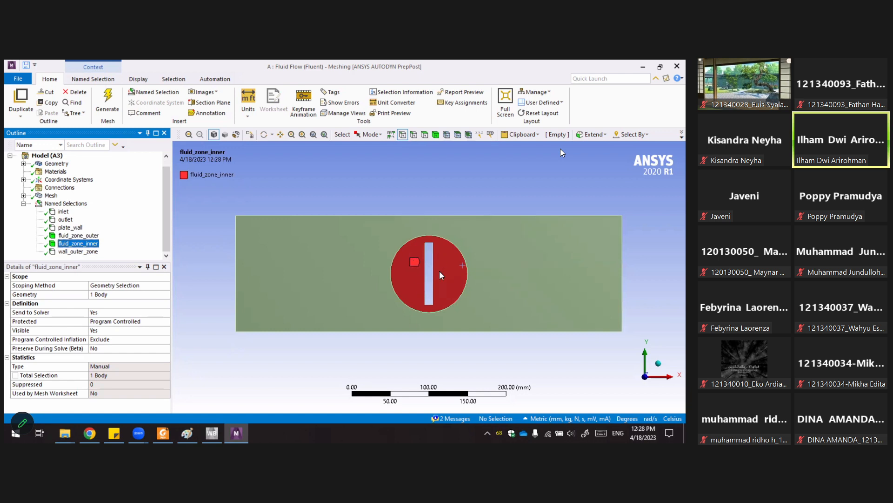
left_click(301, 177)
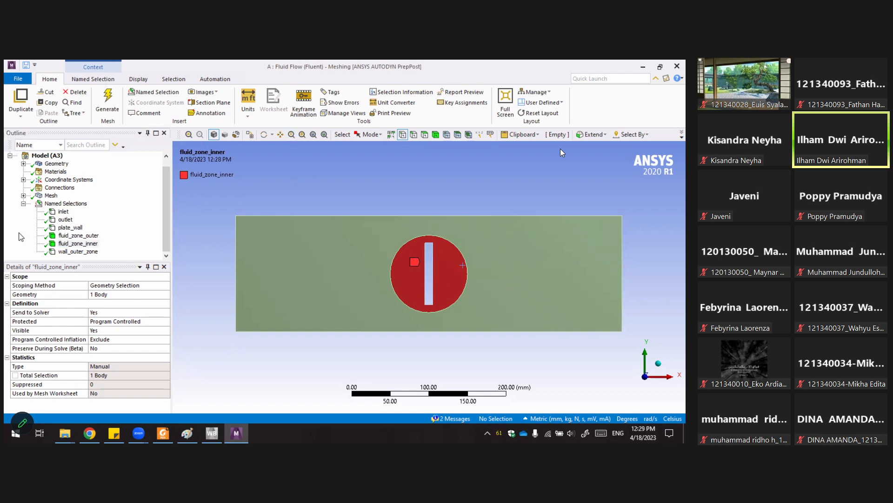
left_click(24, 204)
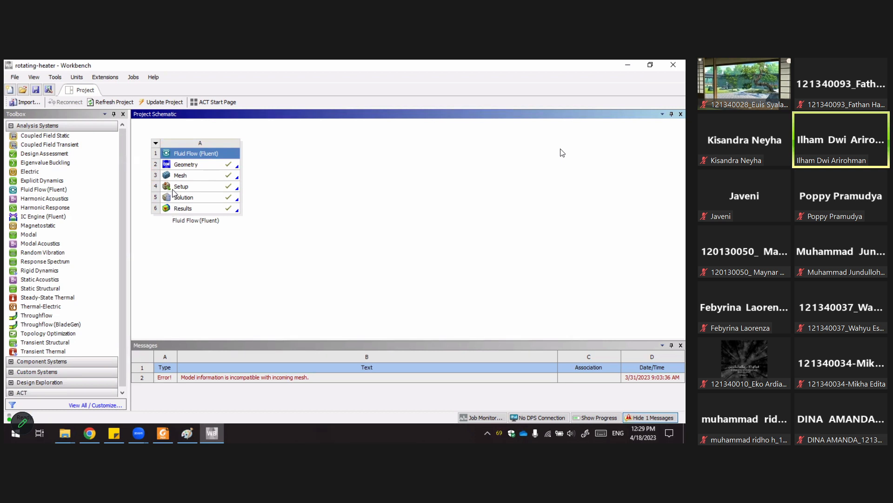
Open the Solution cell of the Fluid Flow (Fluent) system for editing in Fluent.
left_click(173, 188)
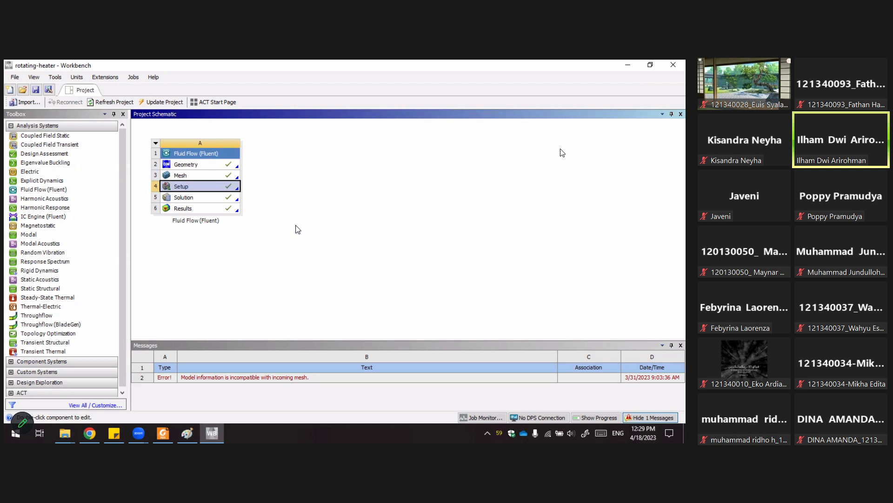
left_click(225, 200)
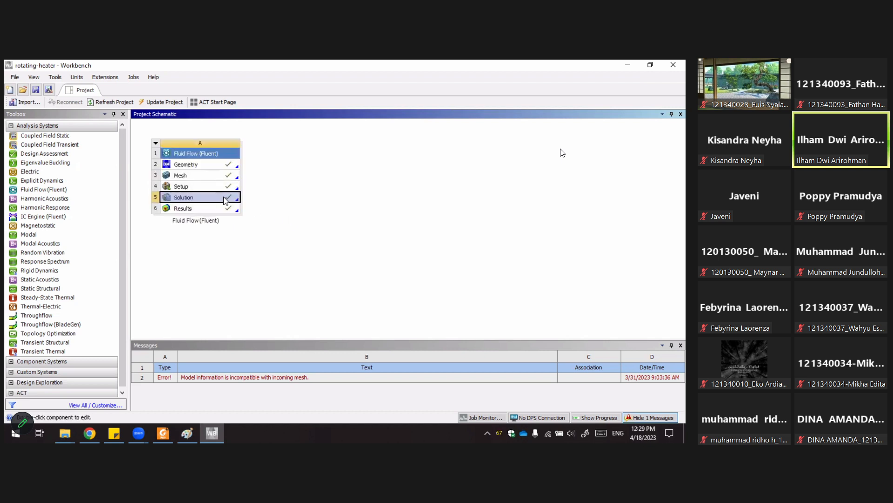
right_click(224, 198)
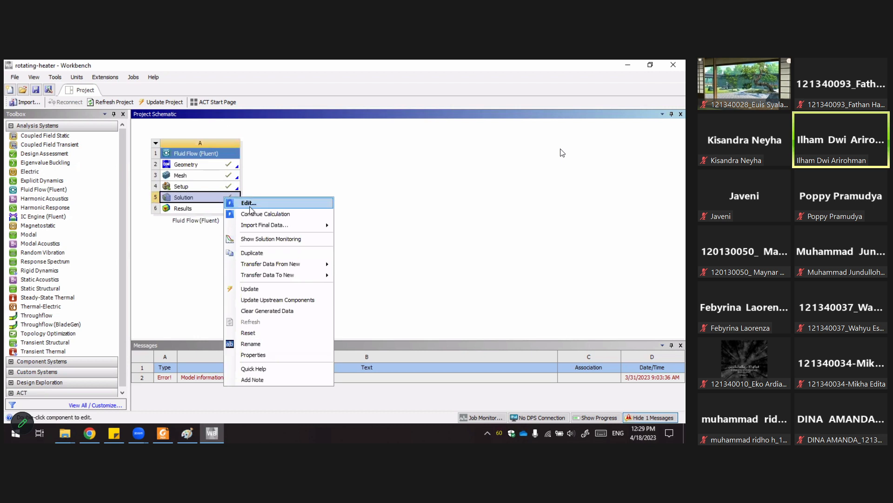
left_click(247, 204)
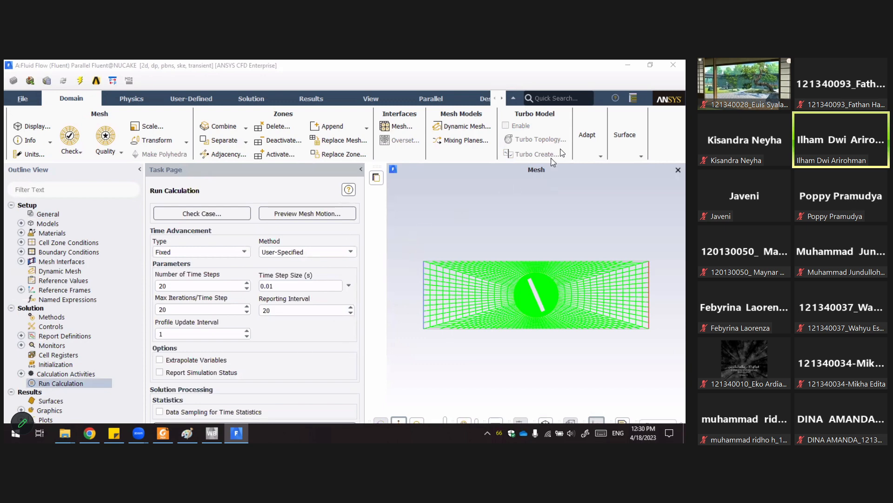
left_click(646, 67)
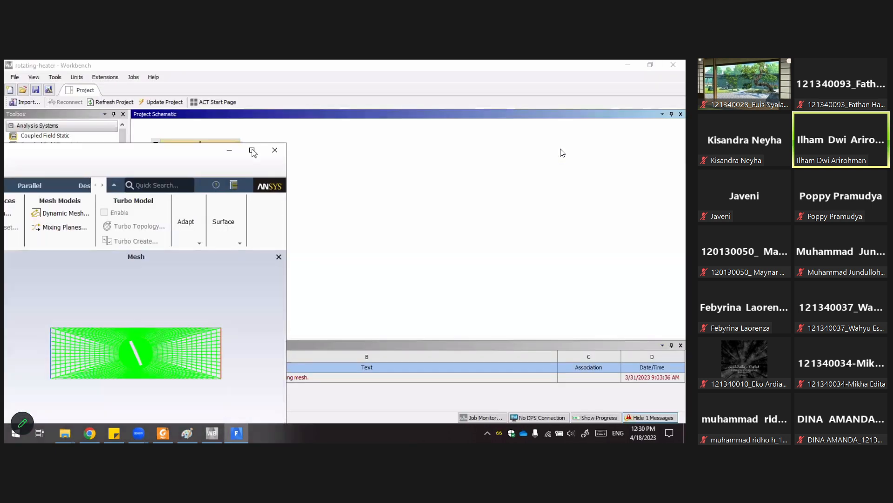
left_click(254, 151)
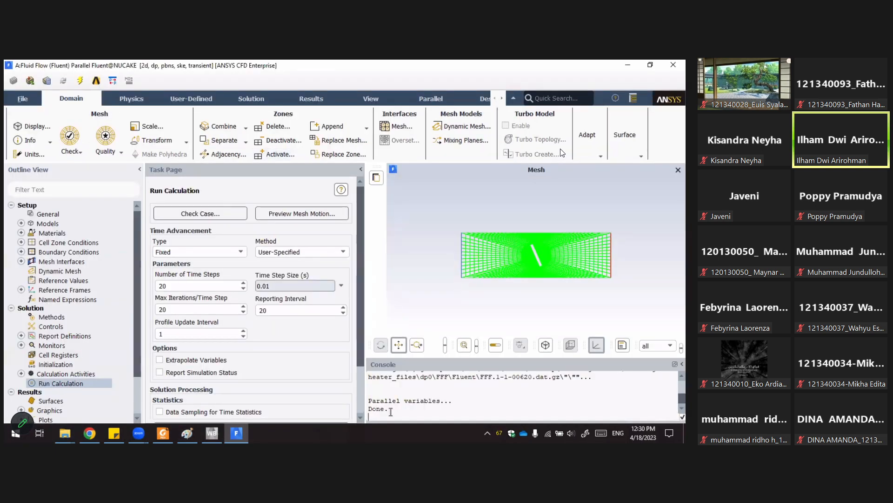
double_click(375, 409)
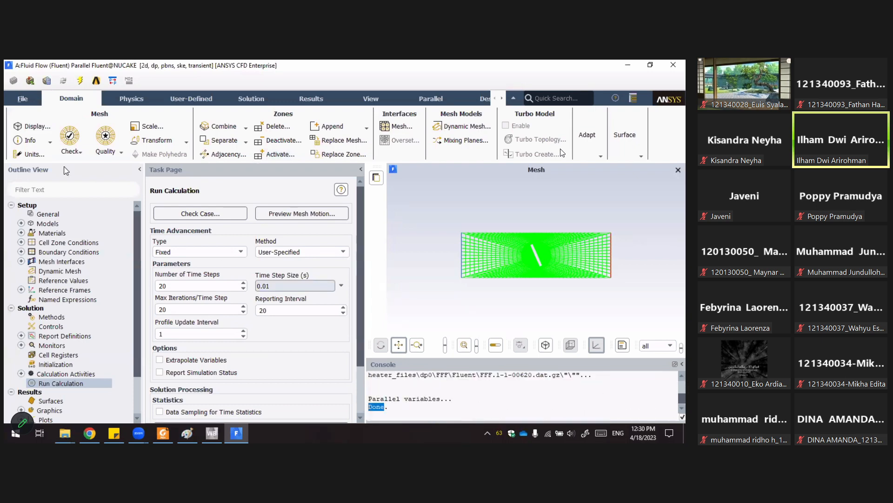
Run a mesh check and a mesh quality report from the General setup.
left_click(48, 213)
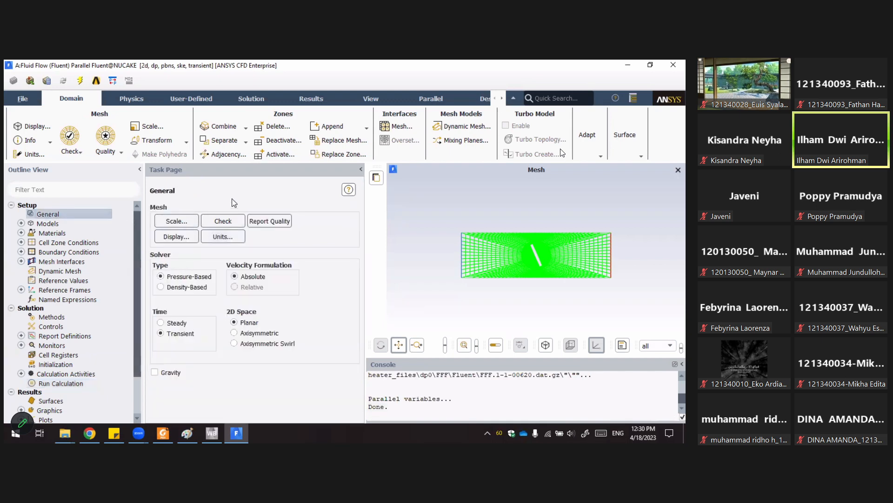
left_click(234, 221)
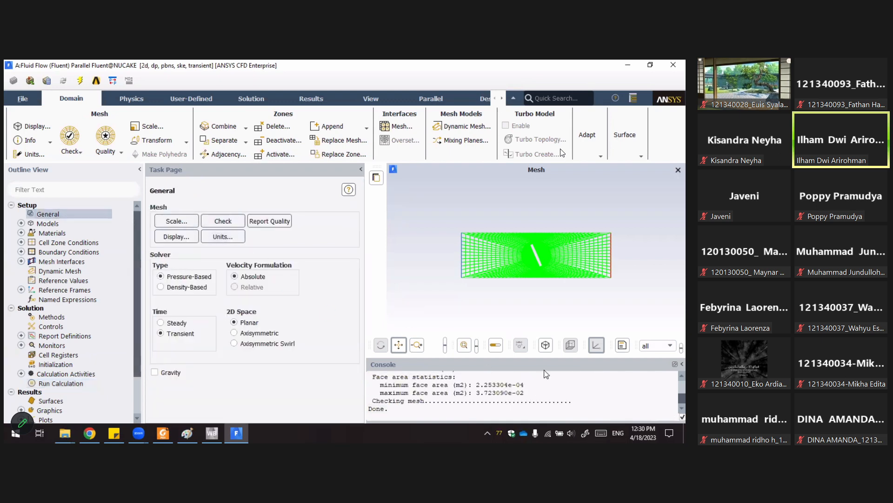
left_click_drag(547, 357, 547, 301)
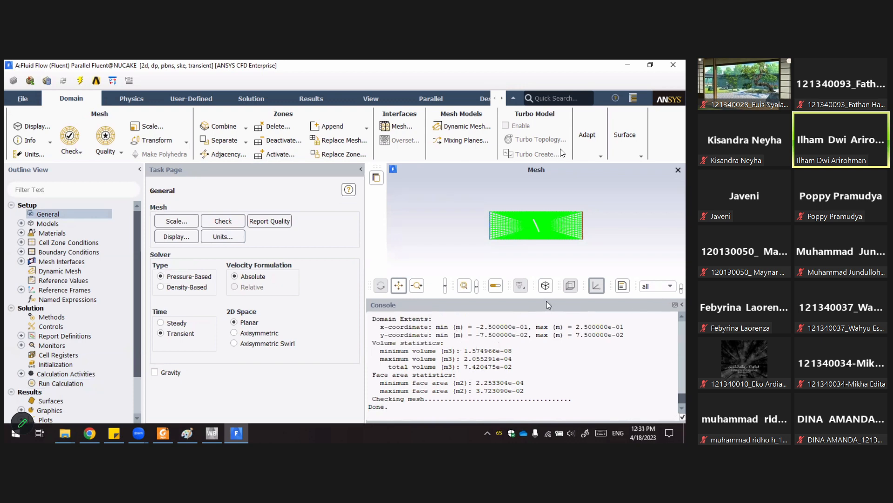
left_click_drag(546, 300, 553, 359)
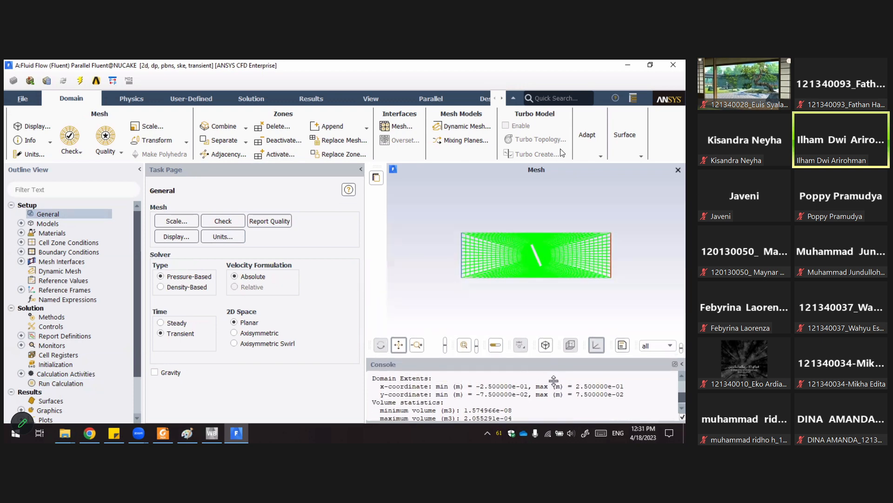
left_click(272, 222)
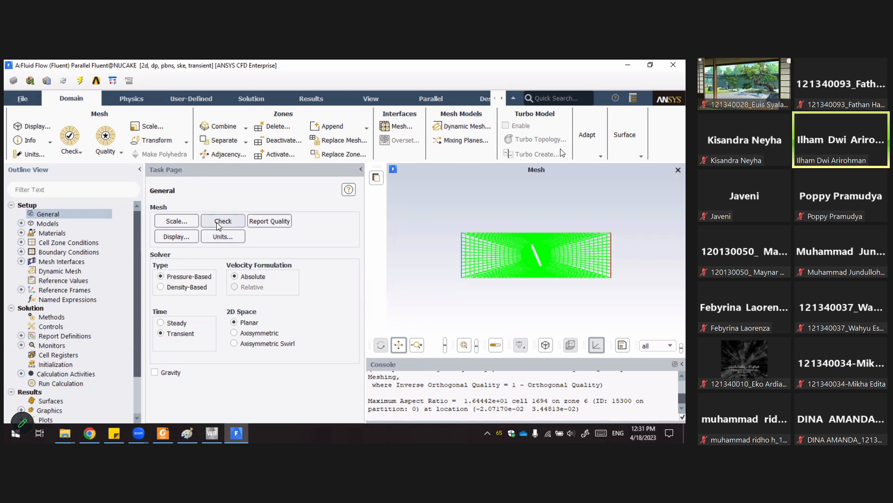
Review the Scale Mesh and Set Units dialogs and close each without changes.
left_click(186, 225)
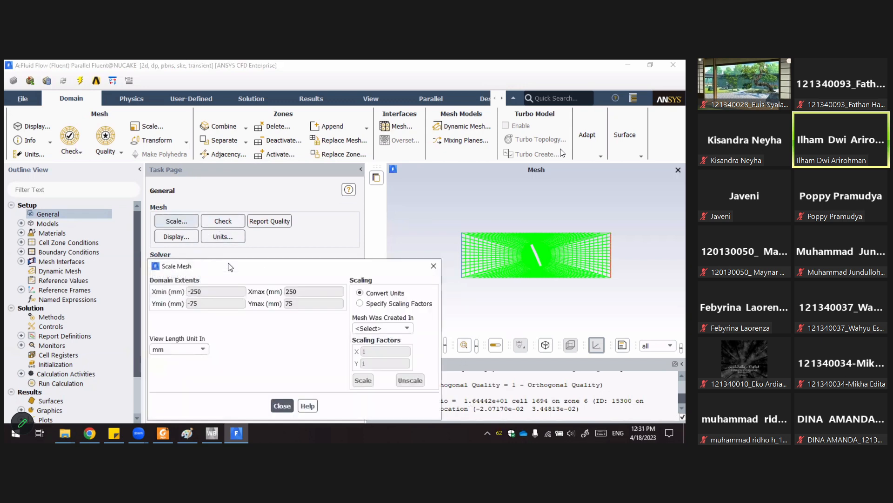
left_click_drag(275, 270, 256, 233)
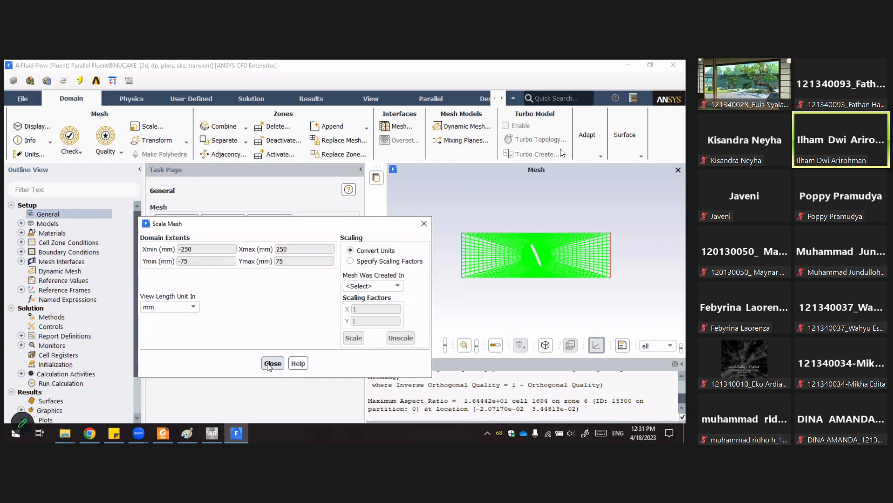
left_click(273, 361)
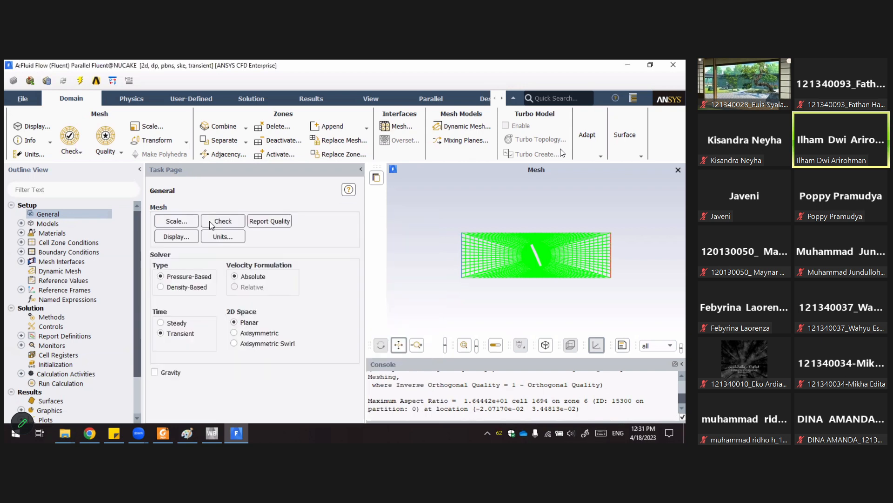
left_click(228, 238)
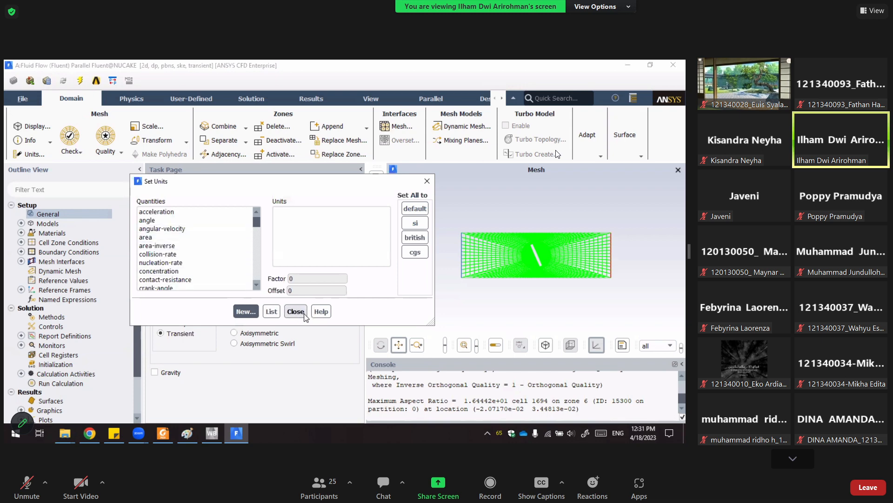
left_click(306, 318)
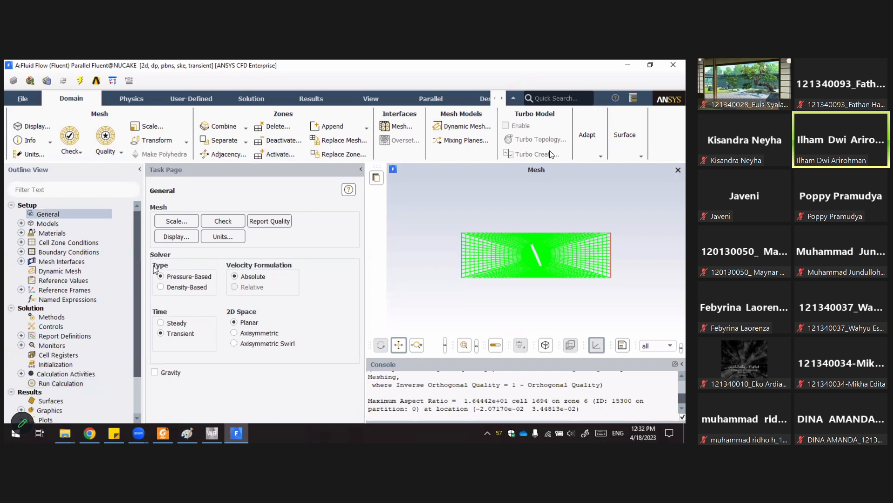
Open the Viscous model settings under Models and review the k-epsilon and near-wall treatment options.
double_click(50, 227)
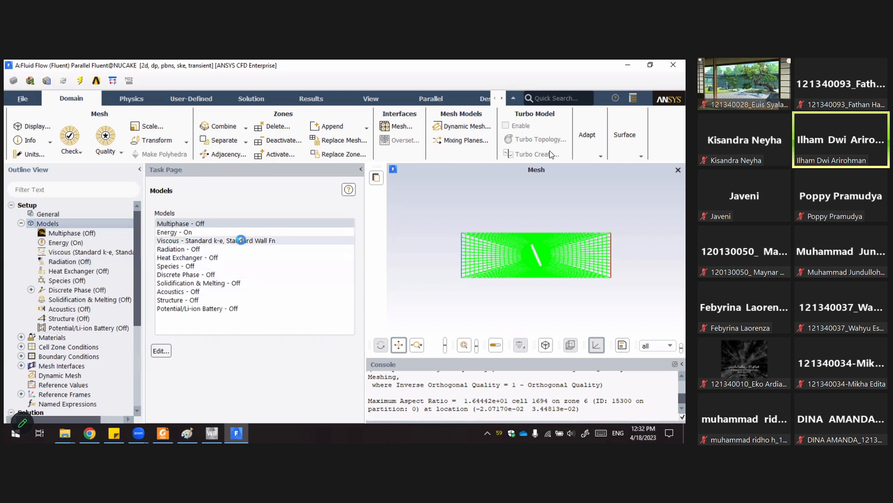
double_click(242, 240)
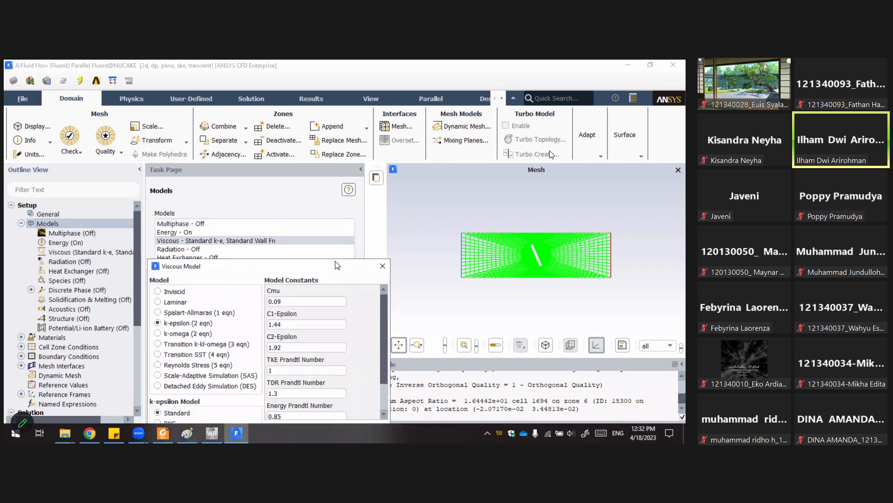
left_click_drag(337, 265, 324, 128)
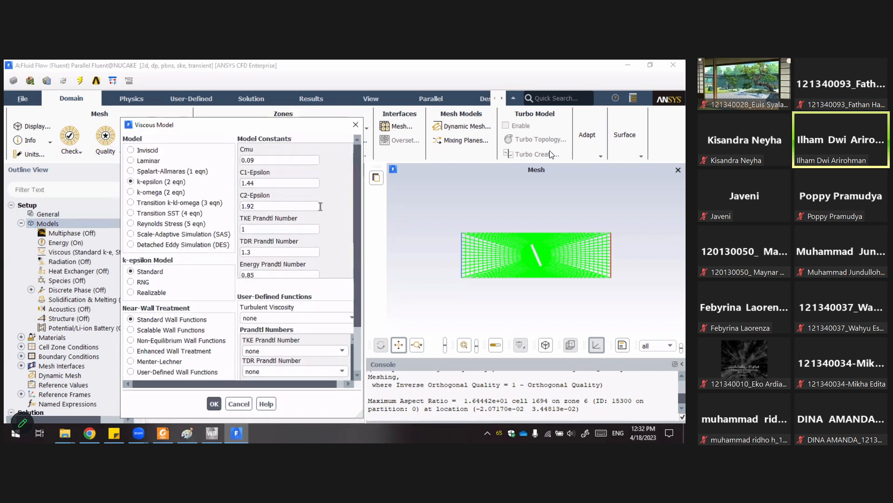
scroll(343, 199, "down", 3)
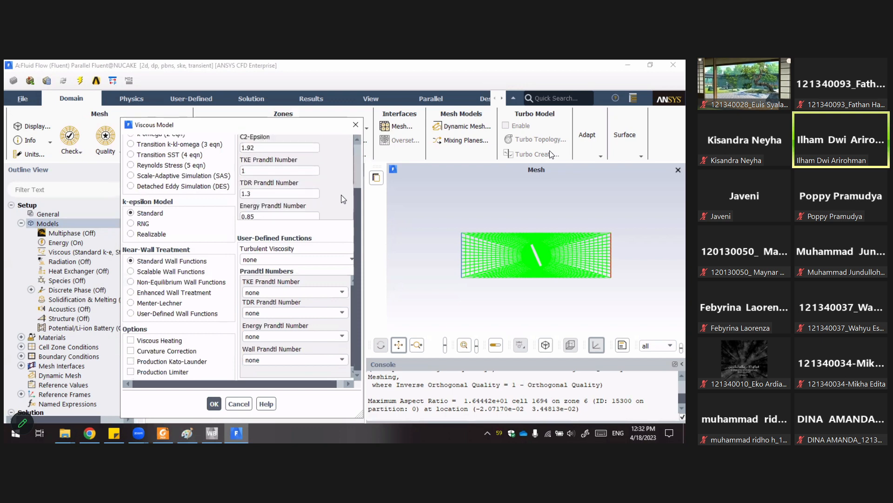
scroll(343, 200, "up", 3)
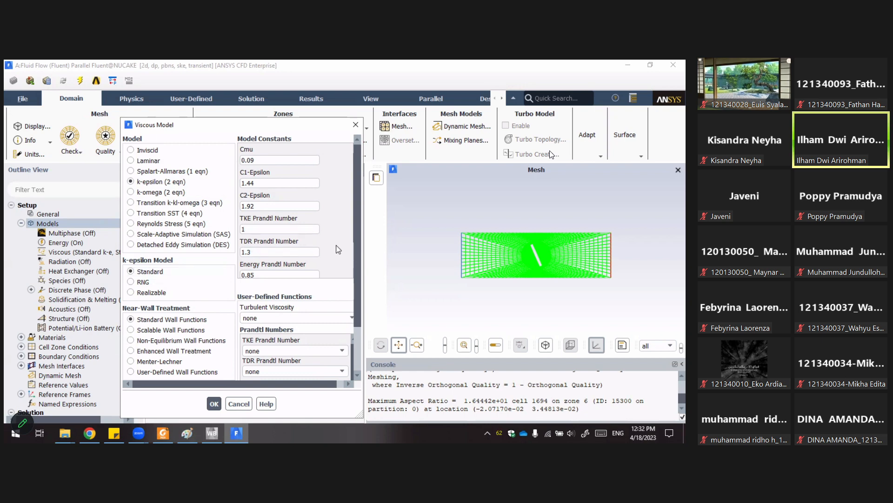
Scroll through the remaining Viscous Model constants and options, then close the dialog.
left_click_drag(357, 259, 358, 318)
left_click_drag(352, 271, 354, 234)
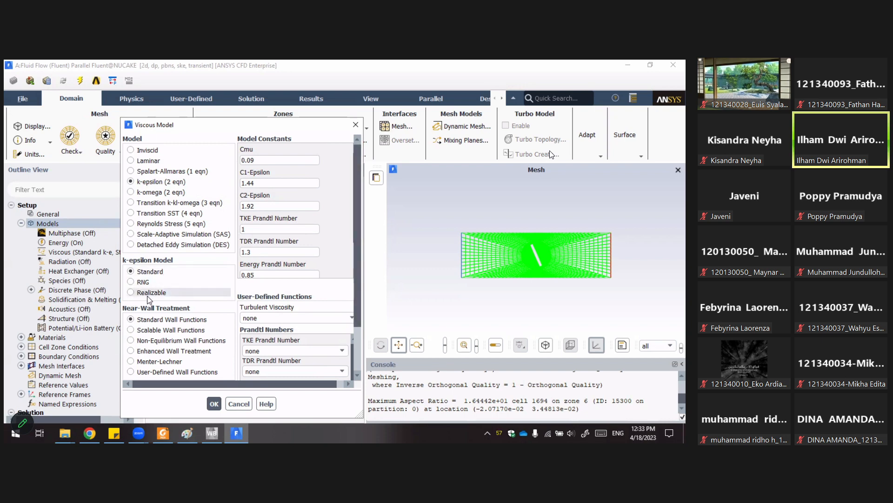
scroll(365, 320, "down", 3)
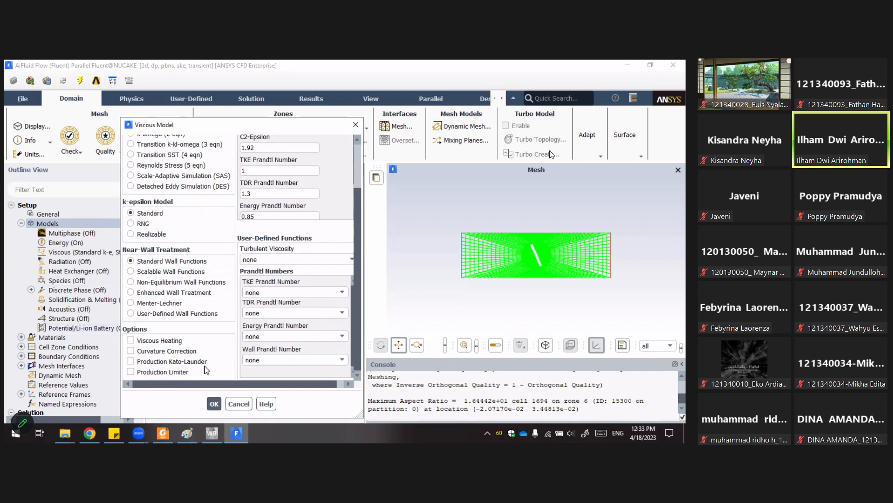
scroll(259, 333, "up", 3)
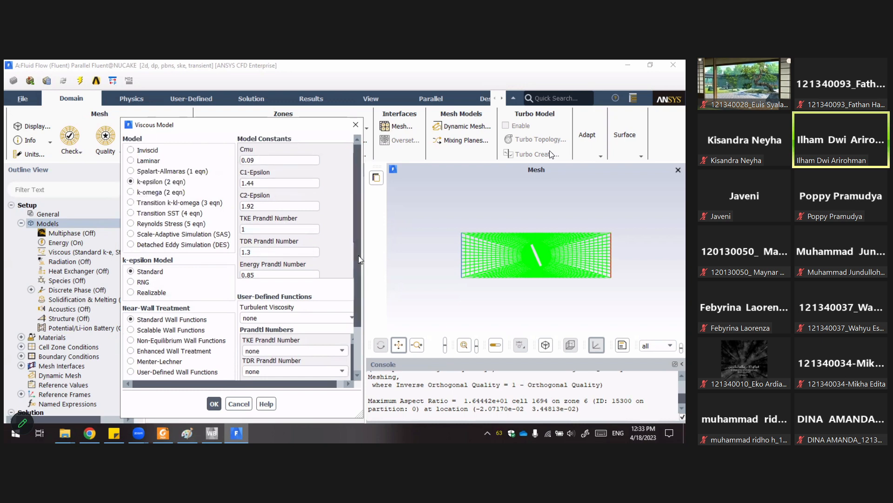
scroll(344, 295, "down", 3)
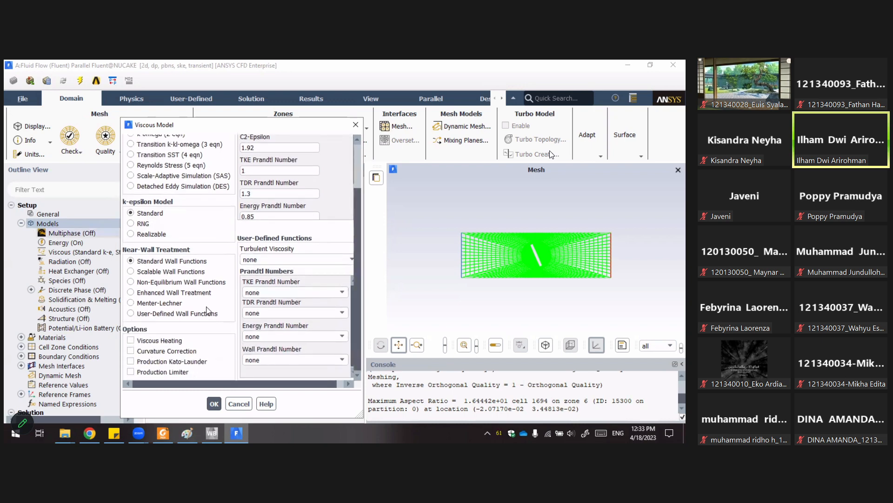
left_click(214, 403)
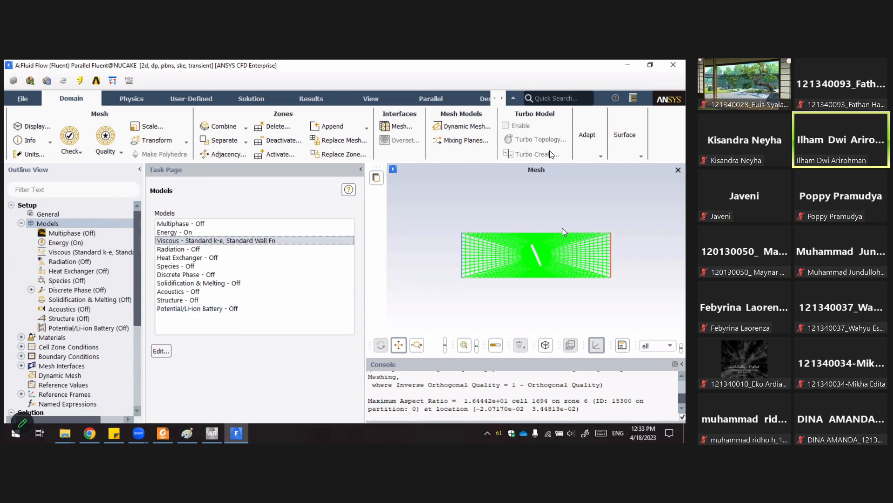
Open the Energy model settings, close them without changes, and collapse the Models branch.
double_click(177, 232)
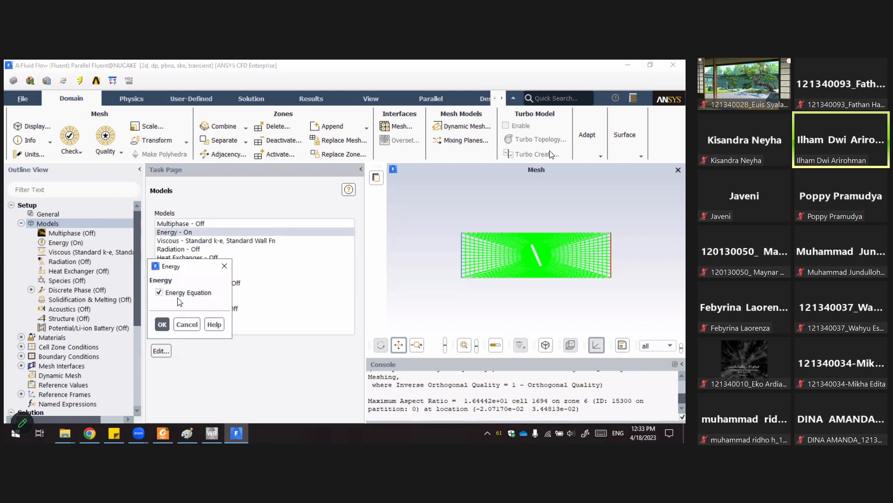
left_click(187, 322)
left_click(20, 223)
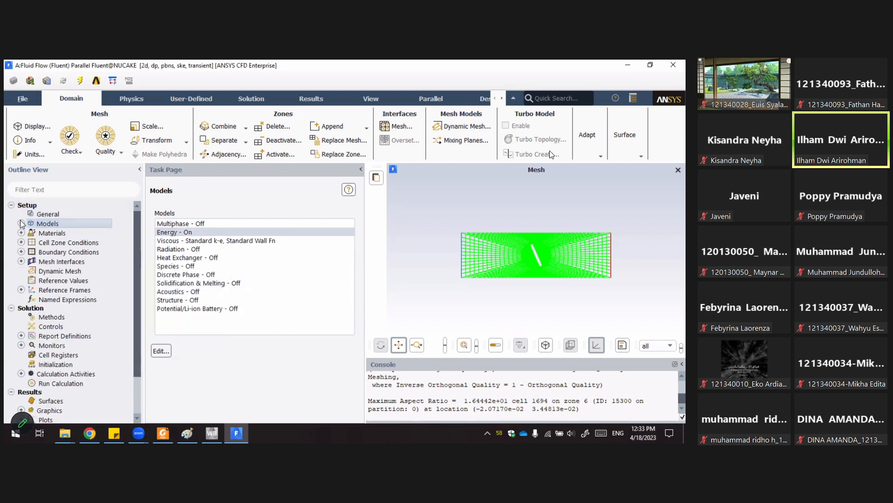
Open the Materials page to review the defined fluid and solid materials.
double_click(55, 233)
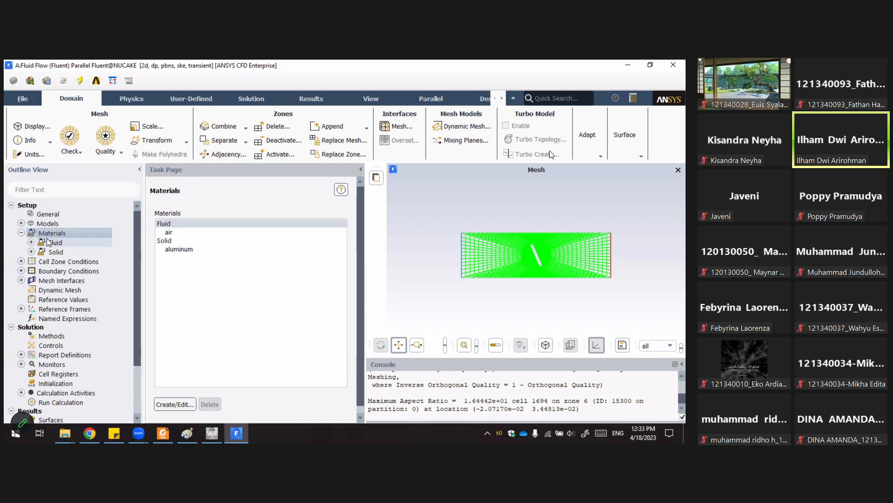
left_click(21, 233)
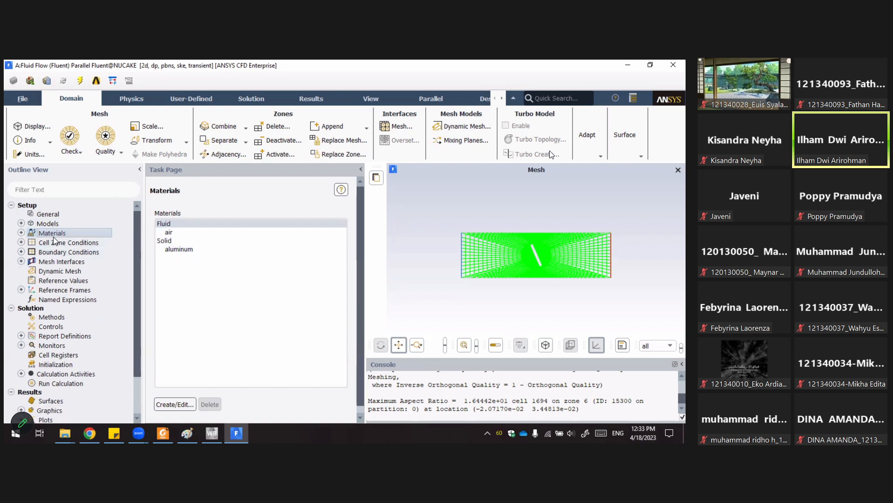
Inspect the mesh motion settings of fluid_zone_inner under Cell Zone Conditions and close its dialog.
double_click(55, 242)
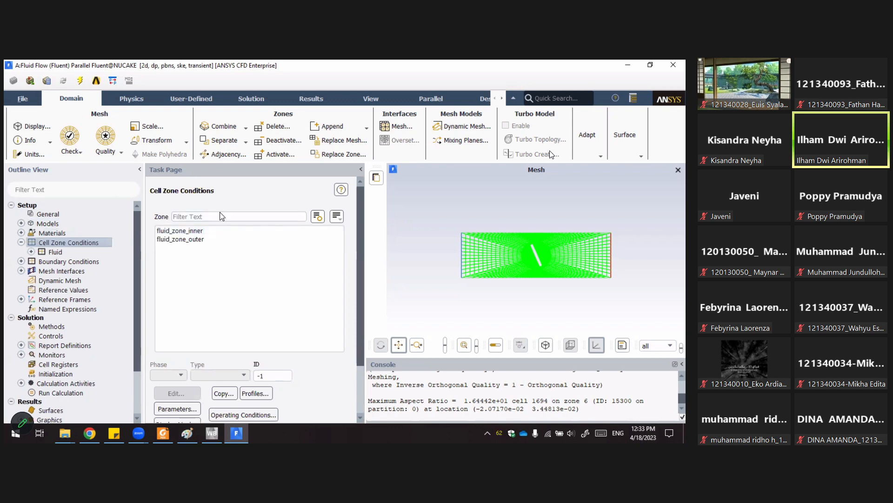
left_click(209, 231)
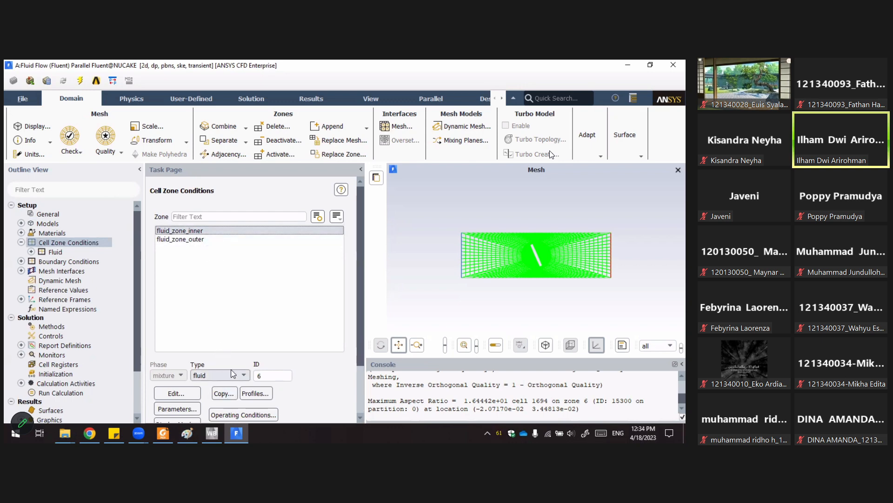
left_click(175, 393)
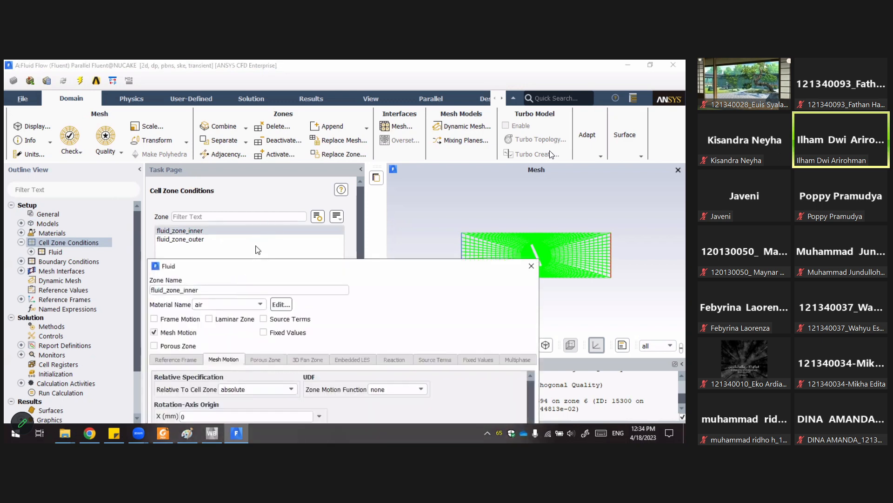
left_click_drag(263, 268, 254, 114)
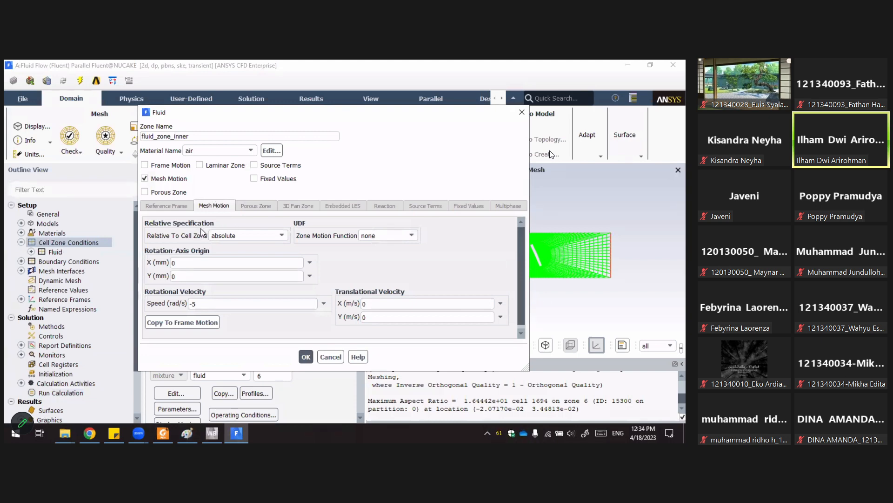
left_click(242, 235)
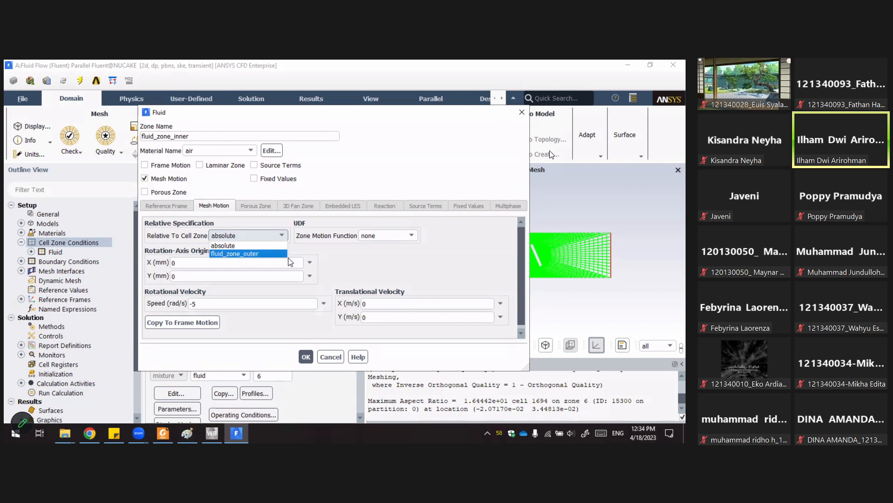
left_click(365, 257)
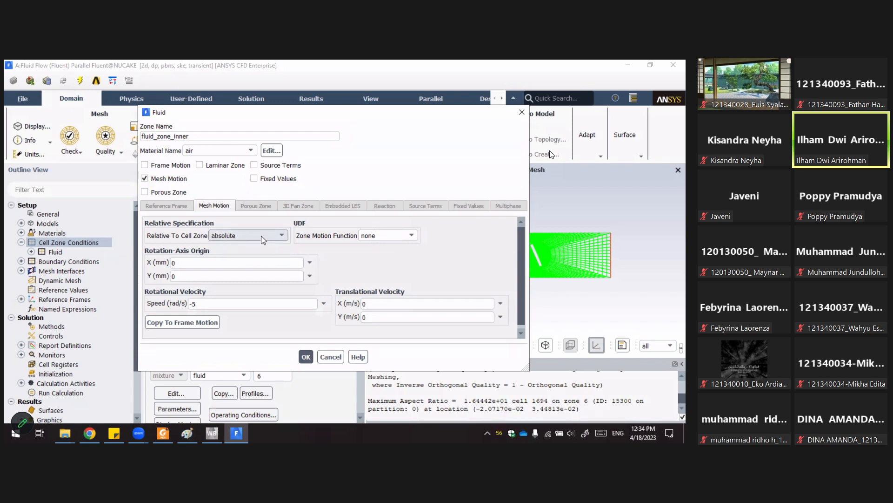
left_click(391, 235)
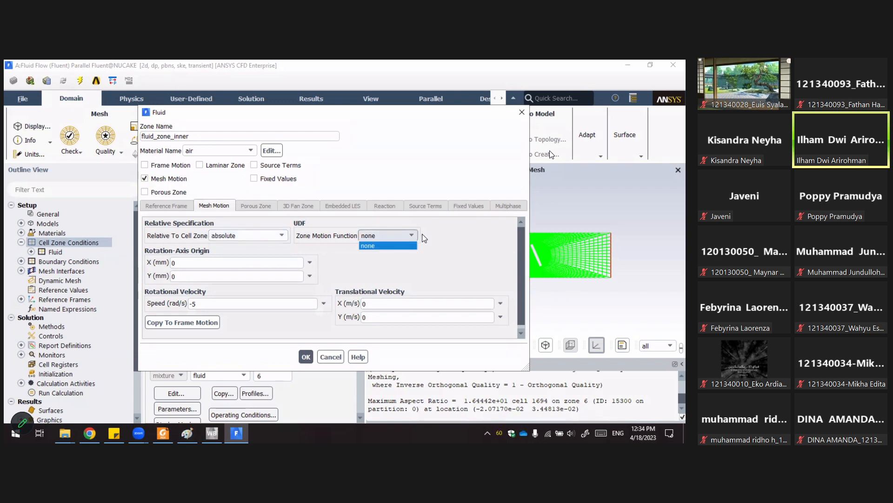
left_click(465, 231)
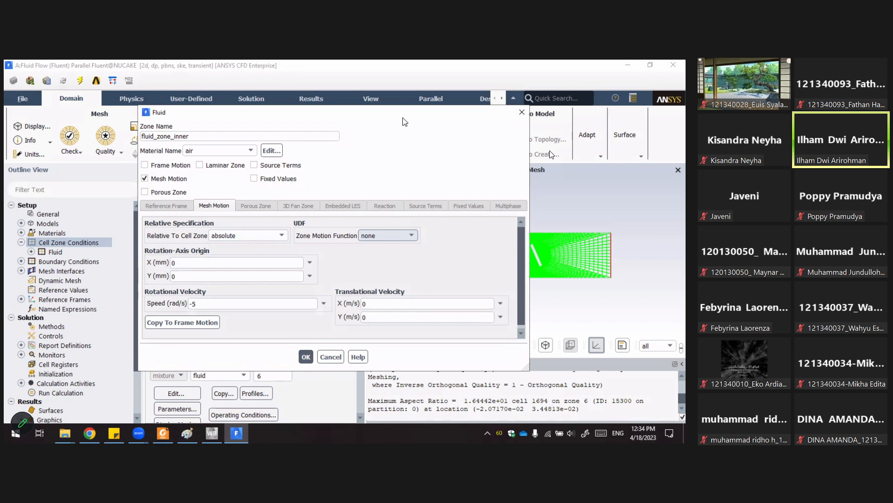
left_click_drag(355, 117, 352, 117)
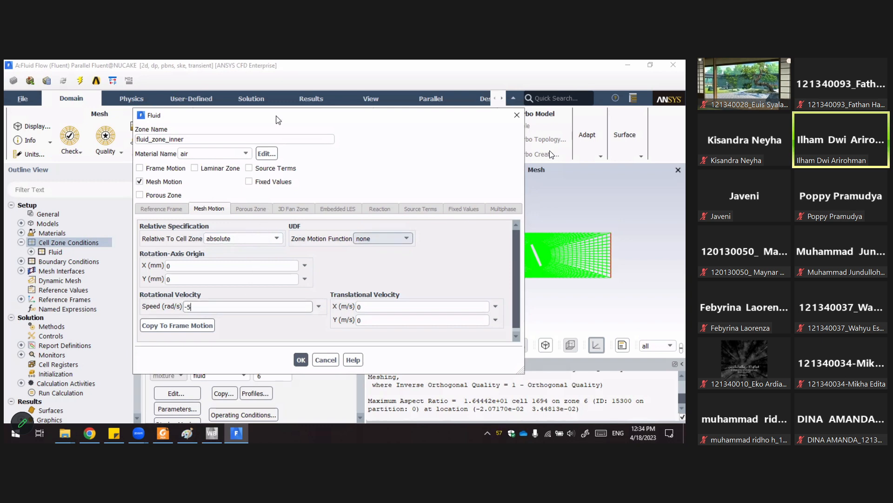
left_click_drag(273, 121, 252, 129)
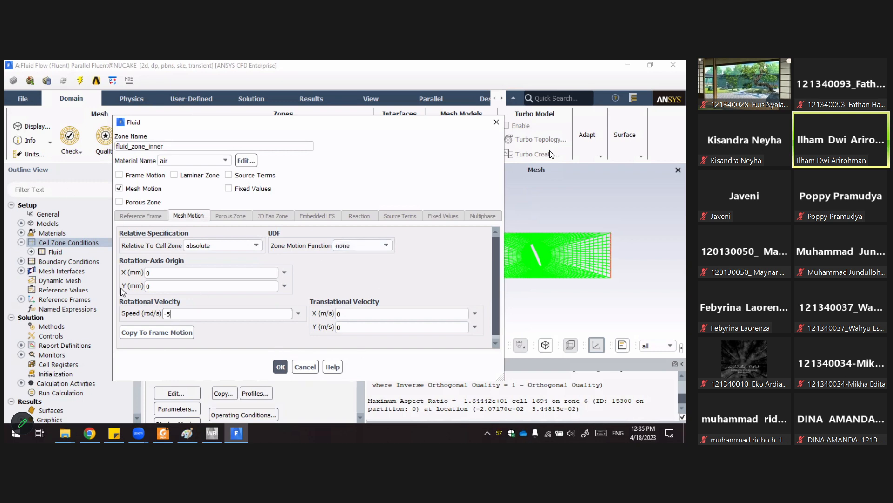
left_click(281, 366)
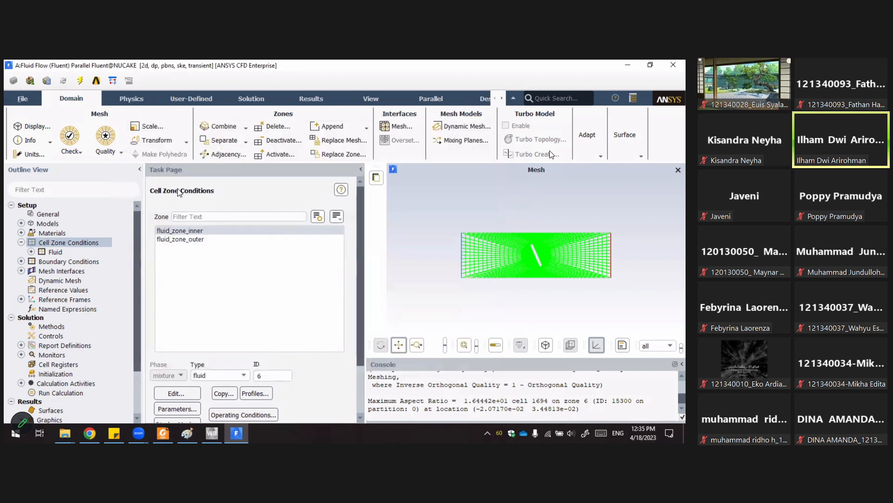
Open the cell zone settings of fluid_zone_outer and close them.
left_click(198, 240)
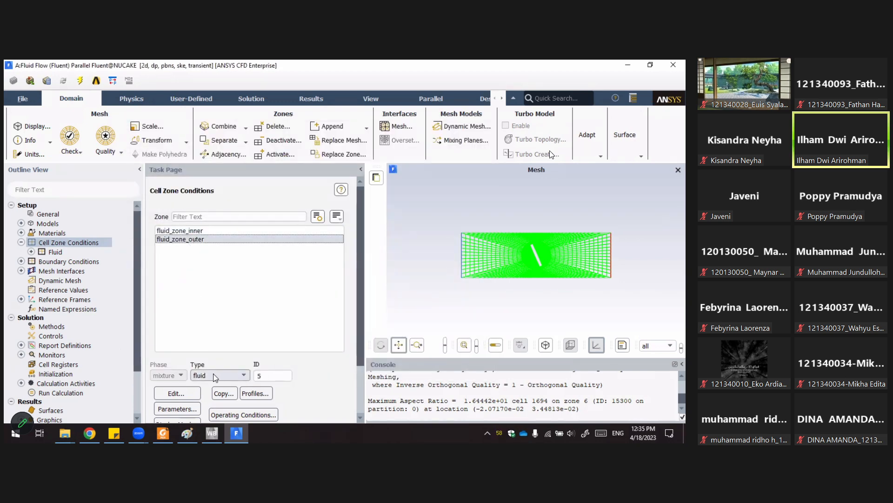
left_click(188, 395)
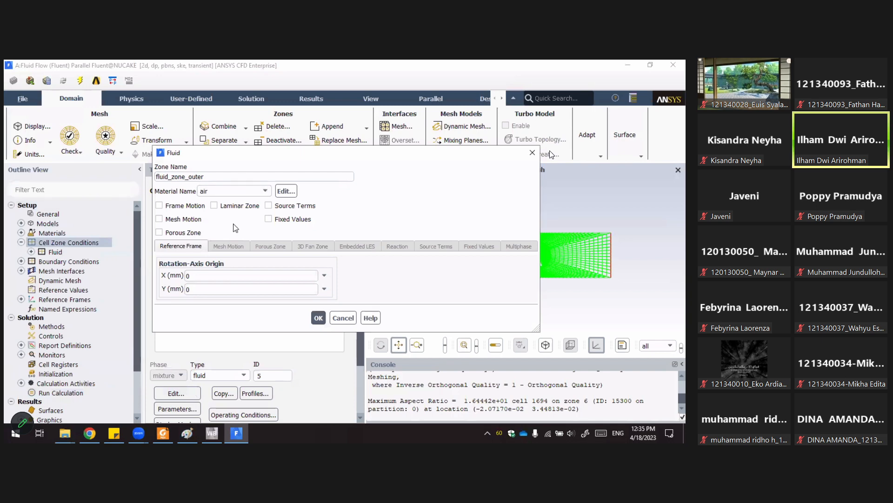
left_click(318, 318)
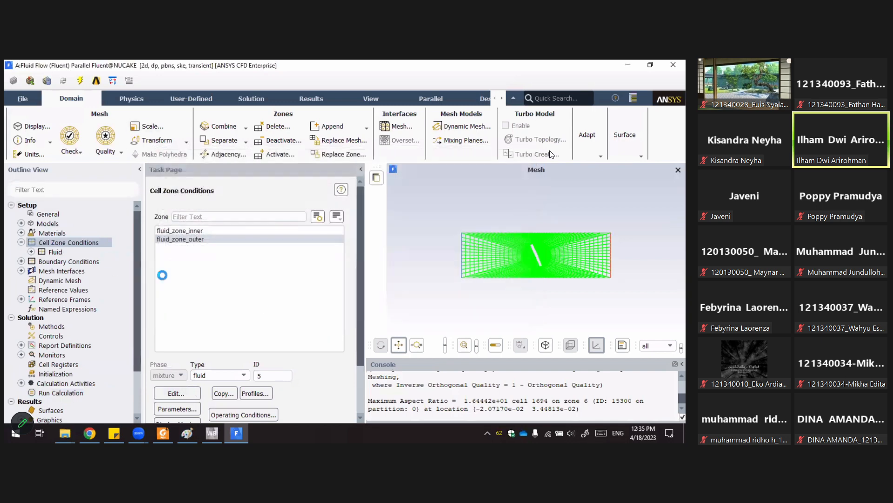
Open Boundary Conditions and group the zone list by zone type.
left_click(21, 242)
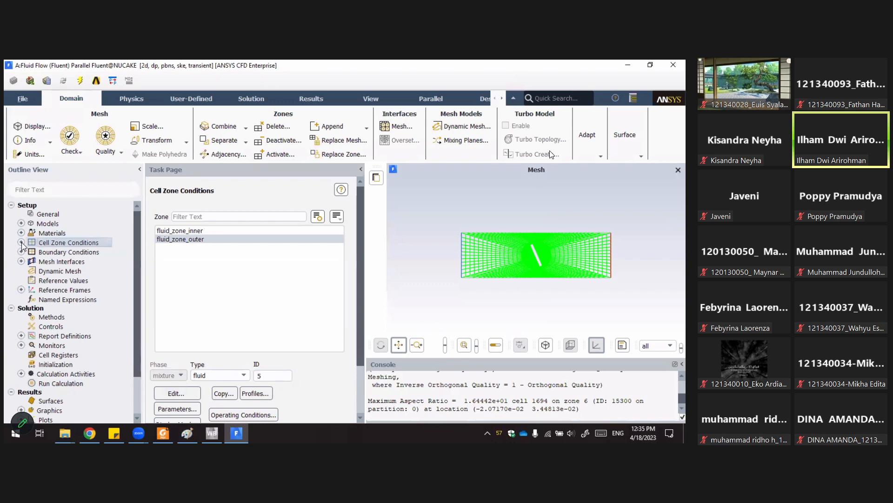
double_click(53, 253)
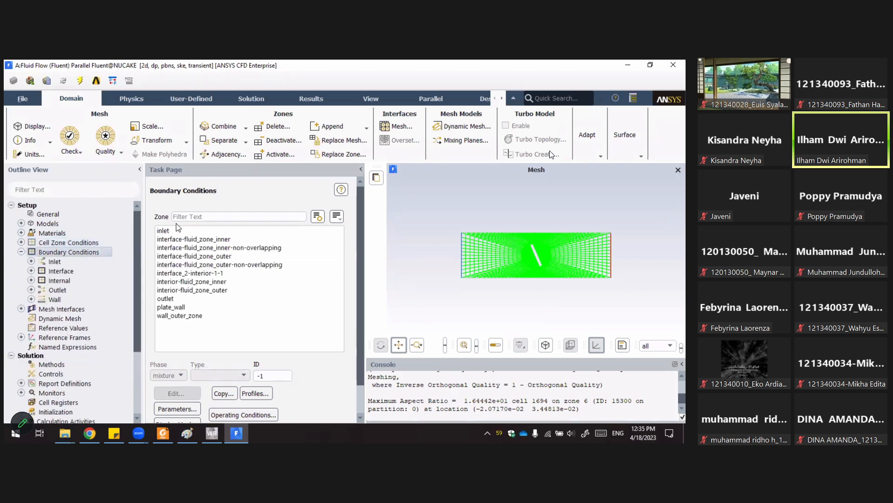
left_click(337, 216)
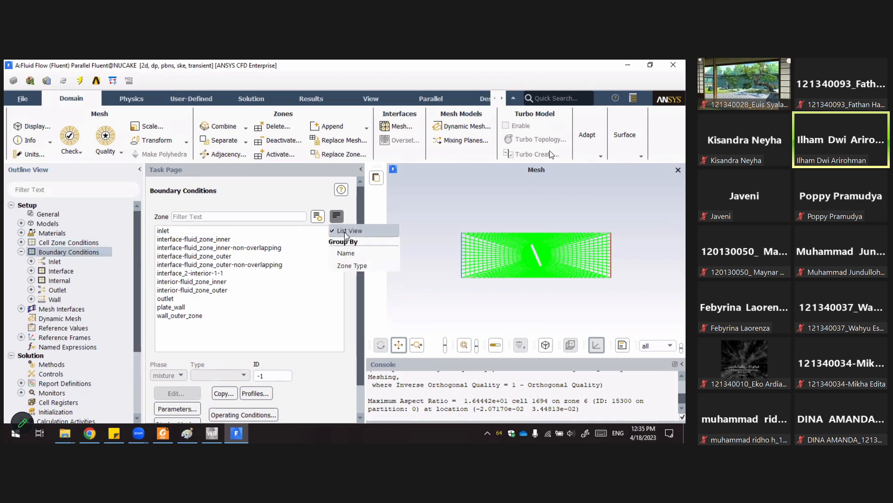
left_click(352, 265)
left_click_drag(337, 303, 344, 271)
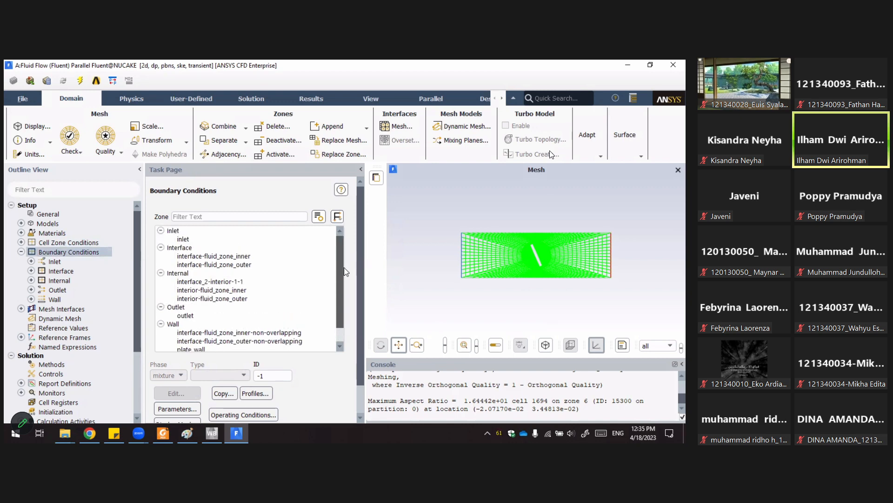
Inspect the inlet's velocity inlet settings and close the dialog.
left_click(185, 239)
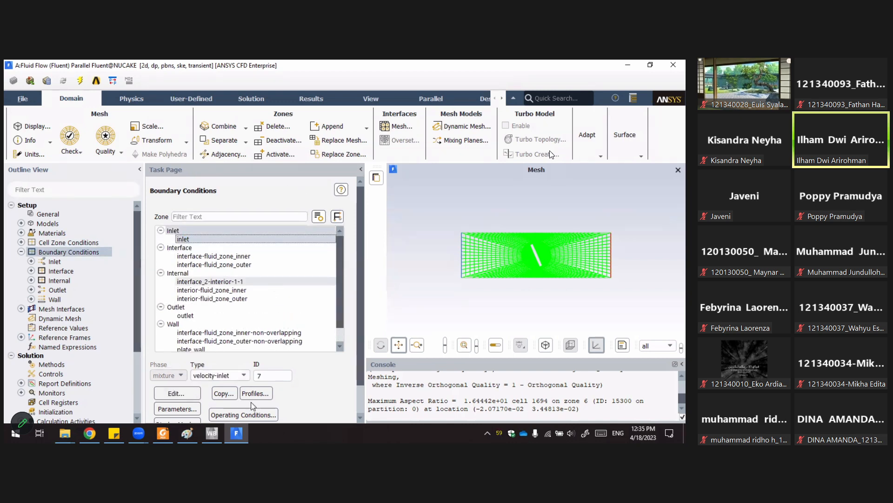
double_click(232, 238)
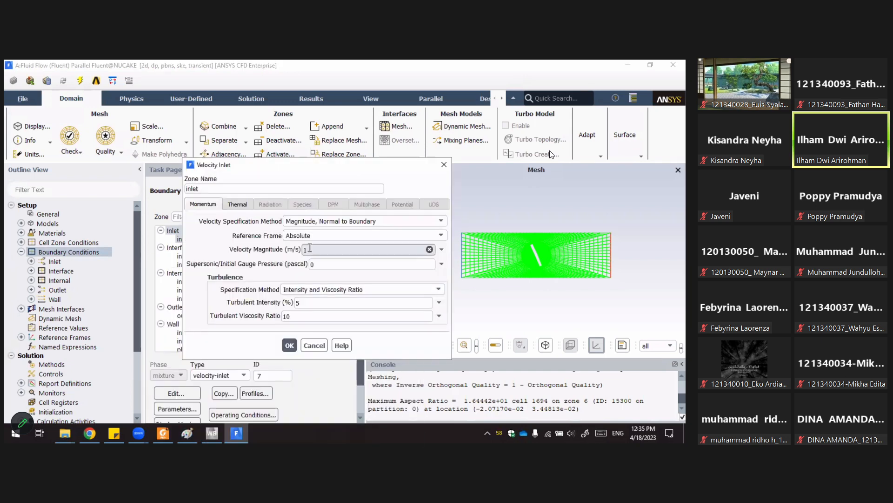
left_click(289, 345)
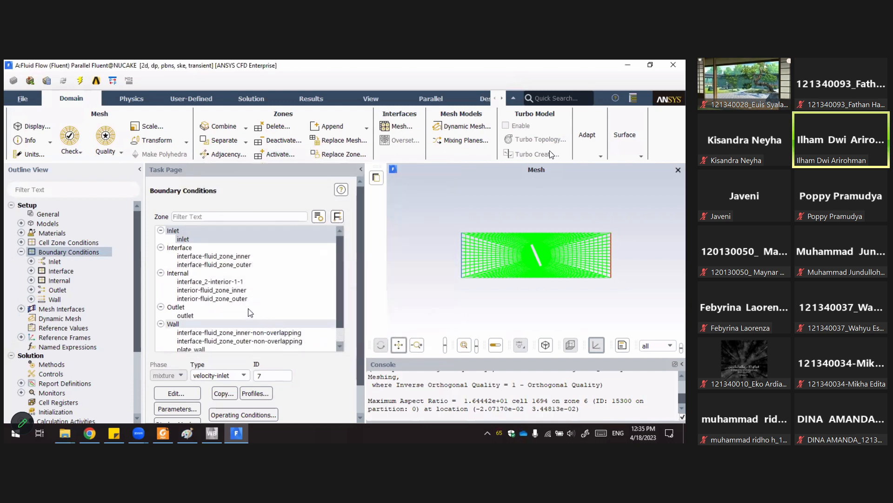
Inspect the outlet's pressure outlet settings and close the dialog.
left_click(186, 315)
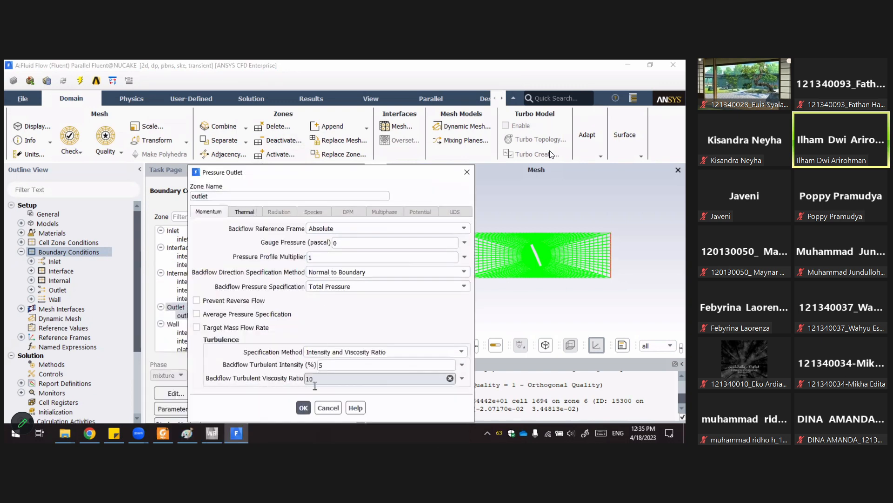
left_click(303, 407)
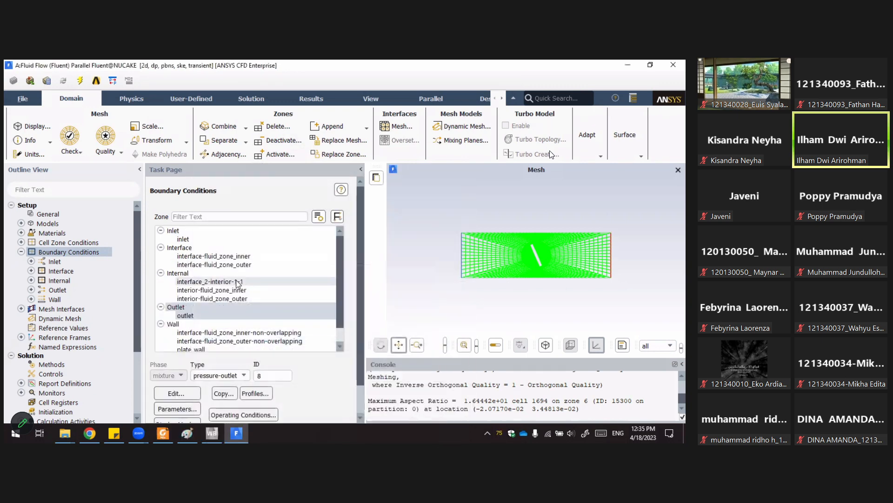
Select the inner non-overlapping interface wall and browse the wall zones in the boundary list.
left_click(195, 333)
scroll(205, 326, "down", 2)
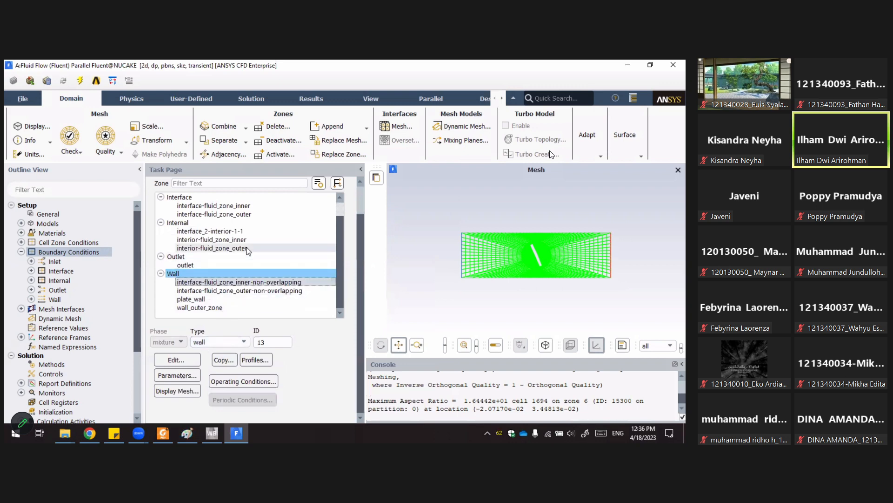
scroll(208, 236, "up", 1)
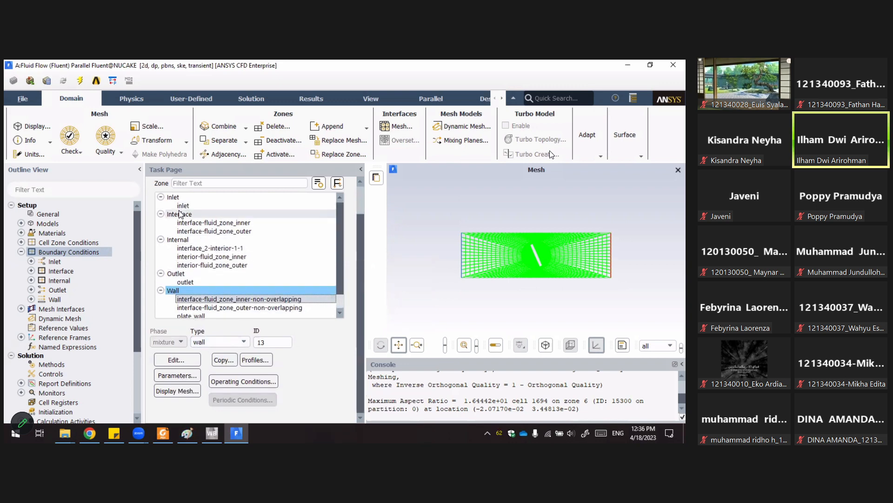
Open the inner interface zone's settings to check its non-overlapping zone, then close the dialog.
left_click(180, 213)
left_click(206, 223)
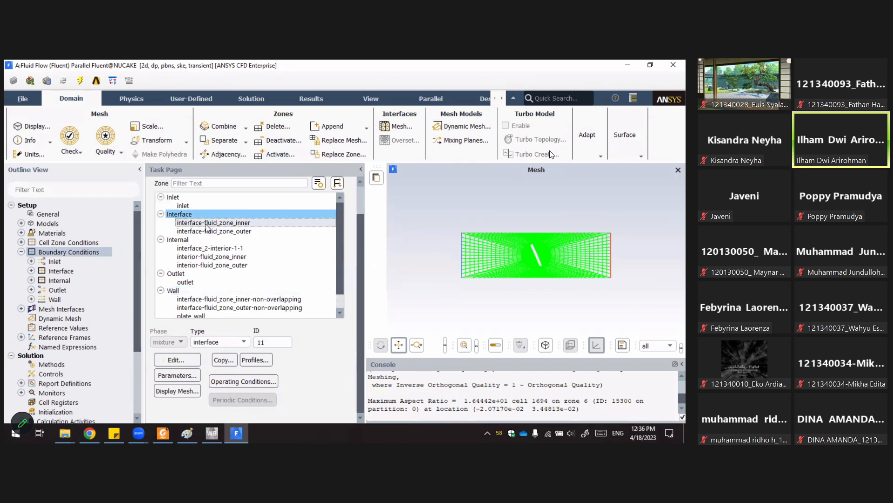
double_click(206, 224)
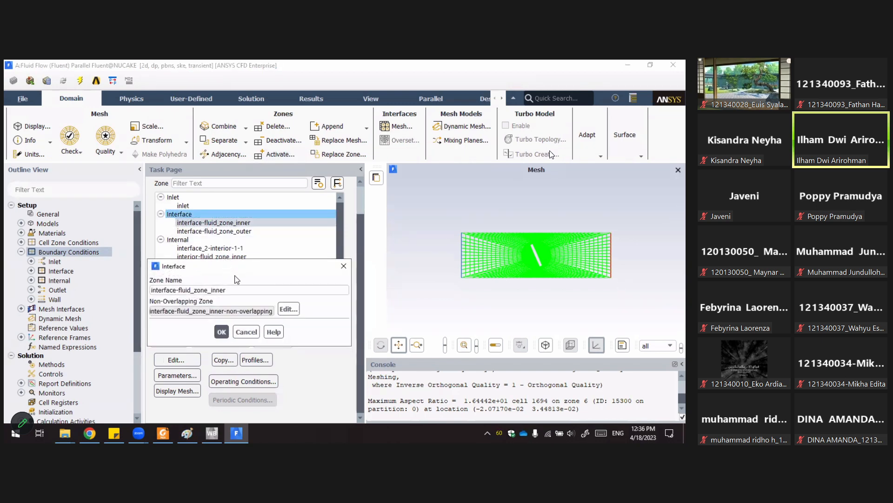
left_click_drag(240, 271, 271, 185)
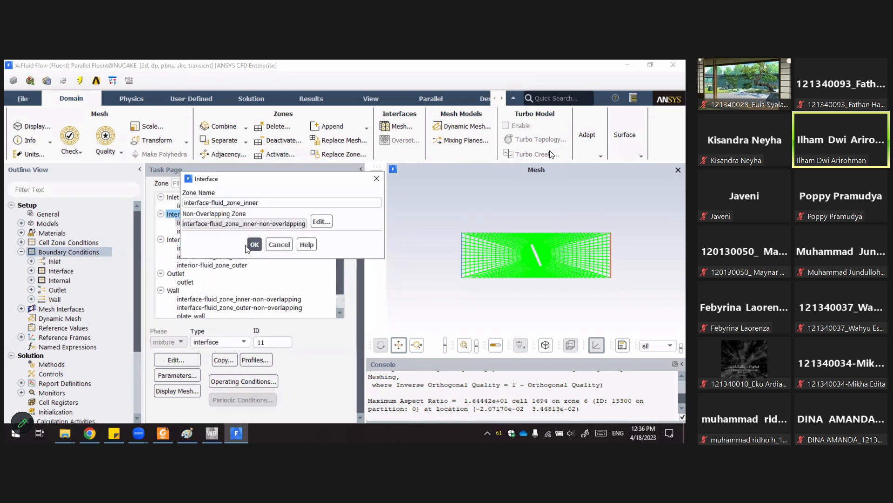
left_click(254, 245)
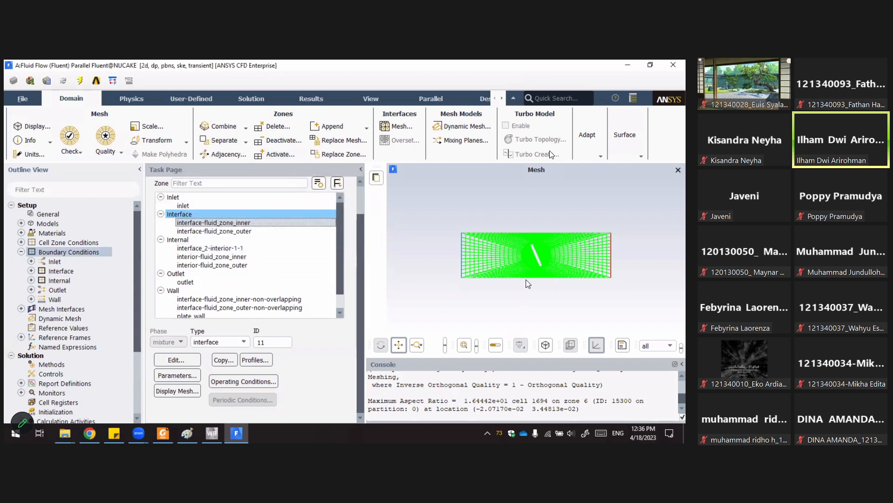
Examine the mesh around the rotating plate and the circular inner interface.
scroll(532, 253, "down", 2)
scroll(533, 253, "up", 10)
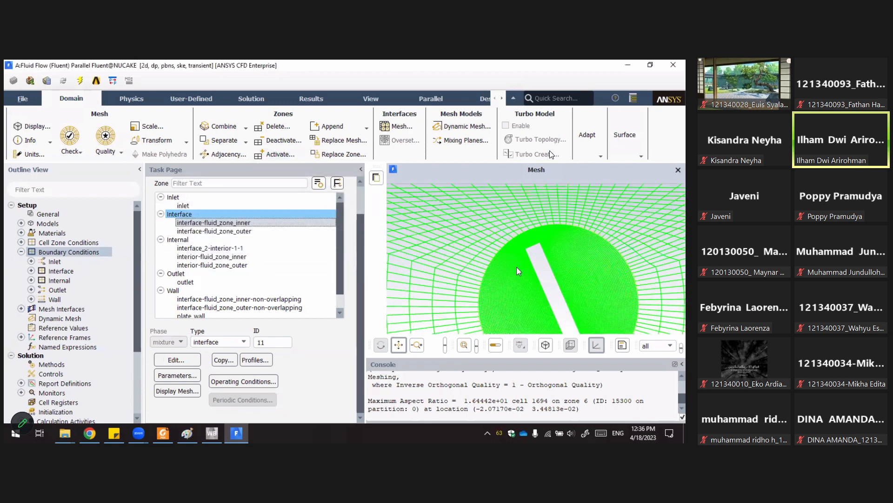
scroll(445, 225, "up", 2)
scroll(458, 227, "up", 2)
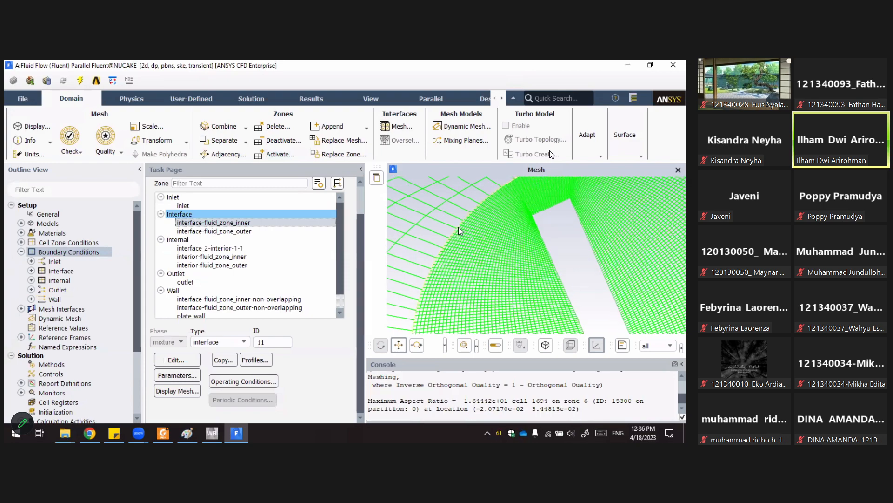
scroll(459, 227, "down", 5)
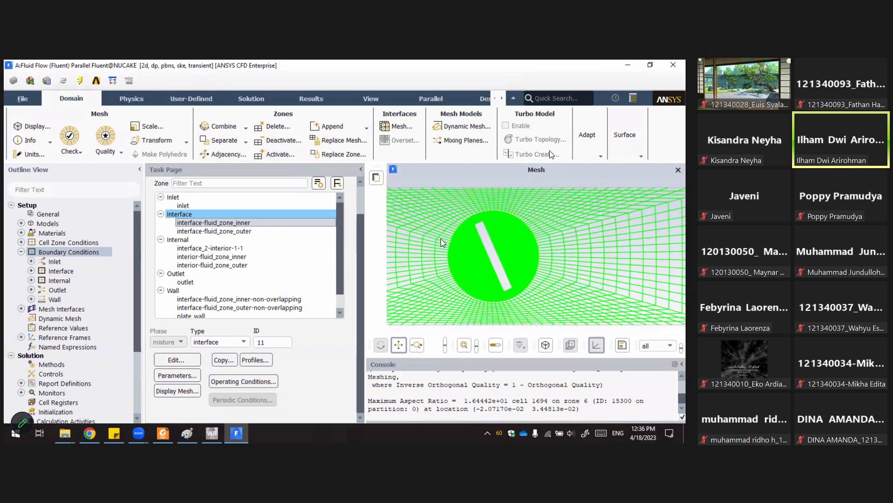
scroll(460, 218, "up", 8)
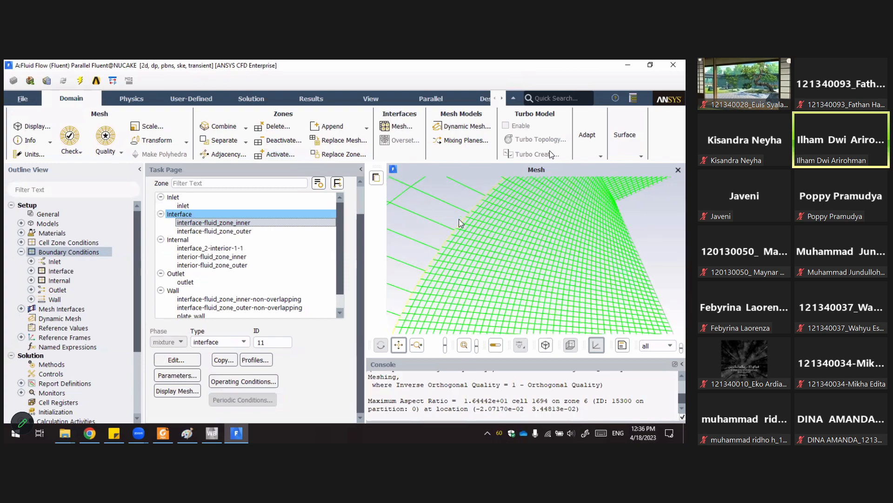
scroll(458, 219, "up", 1)
scroll(432, 250, "up", 1)
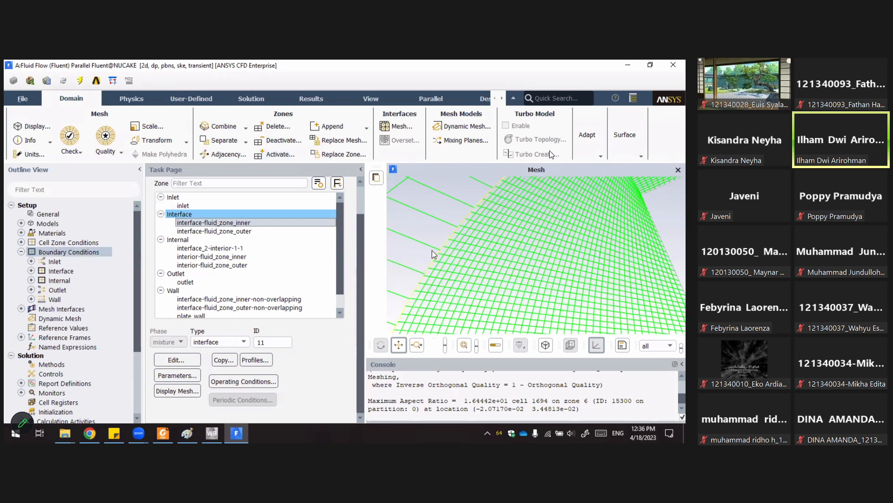
scroll(433, 254, "down", 4)
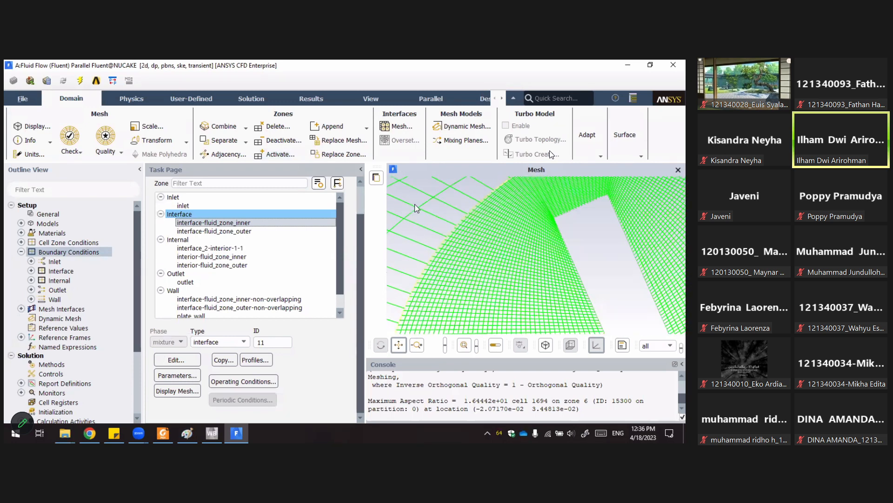
scroll(415, 205, "down", 2)
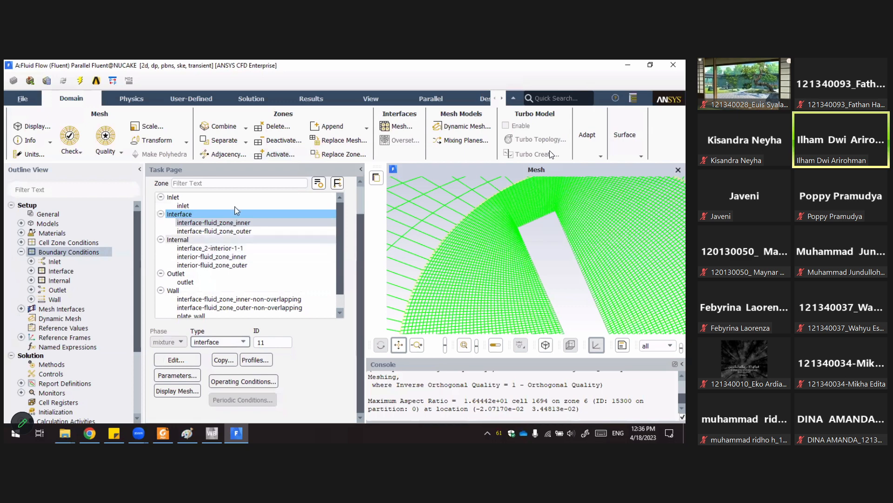
Select the outer interface zone, open Mesh Interfaces and select the existing interface_2.
left_click(226, 231)
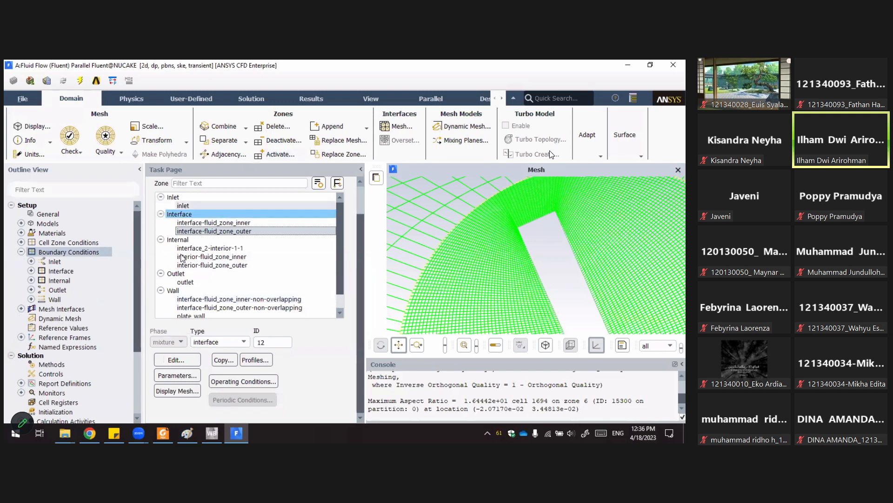
double_click(57, 252)
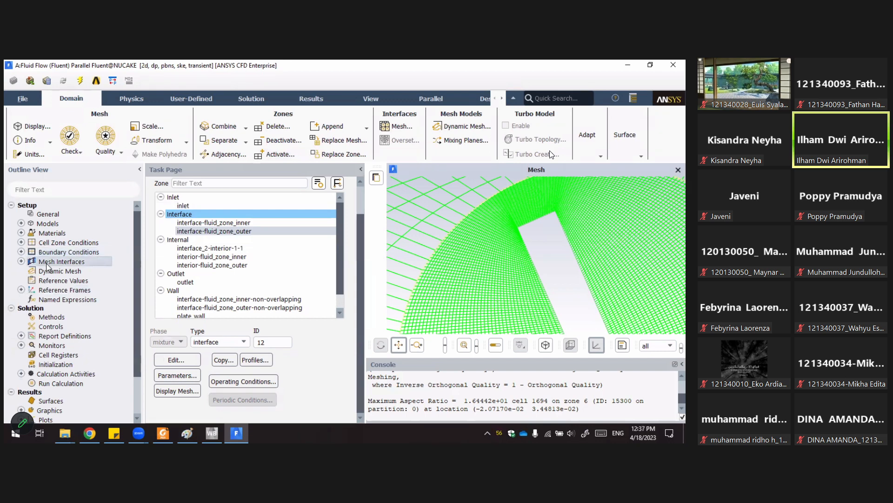
double_click(47, 262)
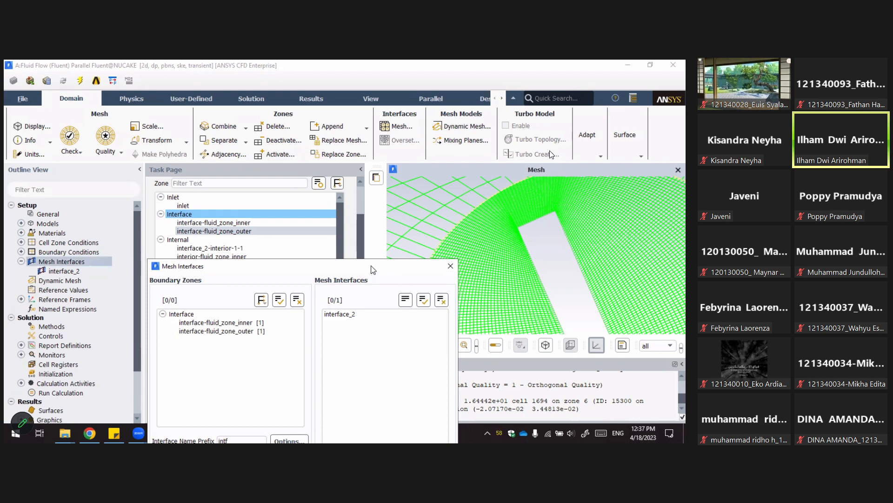
left_click_drag(371, 266, 357, 111)
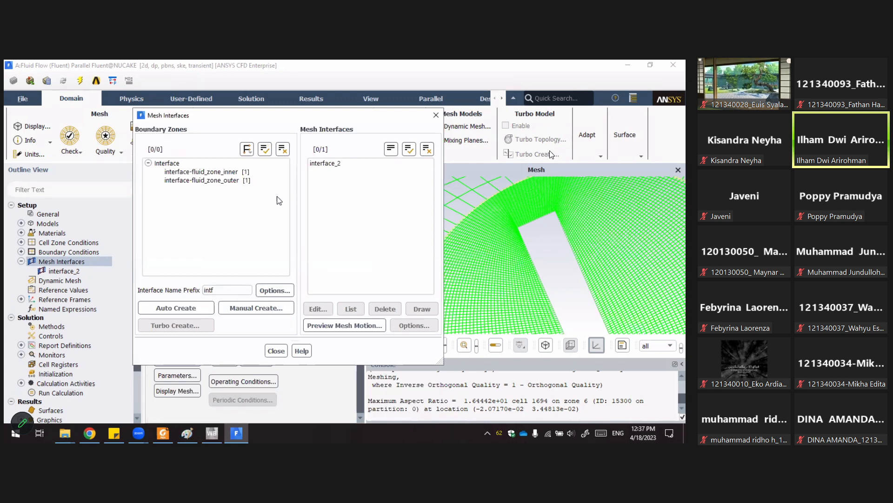
left_click(330, 163)
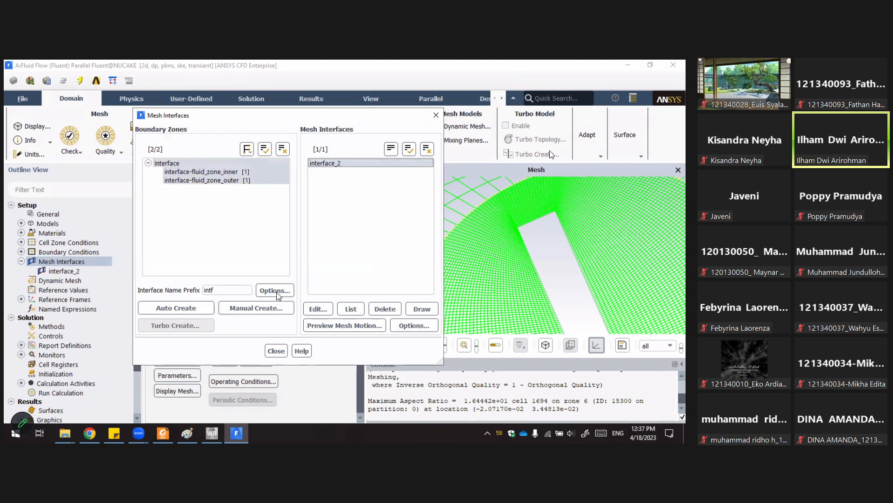
Try to manually create a mesh interface pairing the inner and outer interface zones, then close the Mesh Interfaces dialog.
left_click(243, 317)
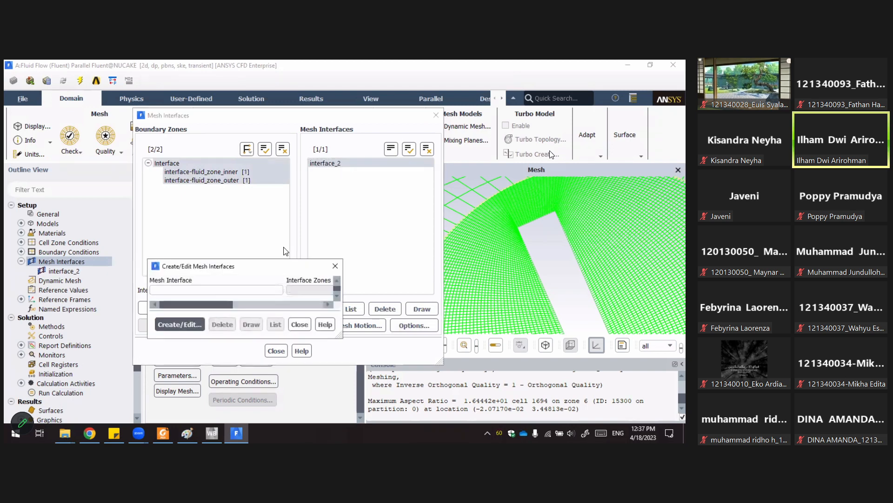
left_click_drag(277, 259, 271, 192)
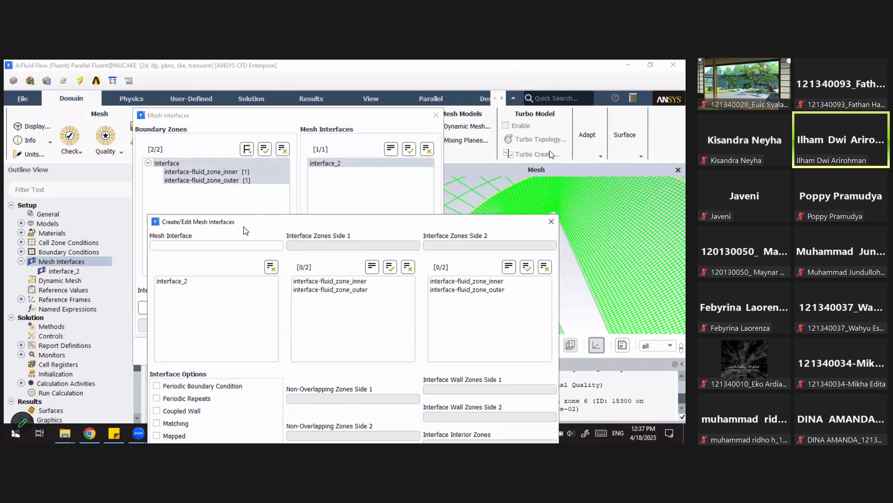
left_click_drag(288, 160, 307, 137)
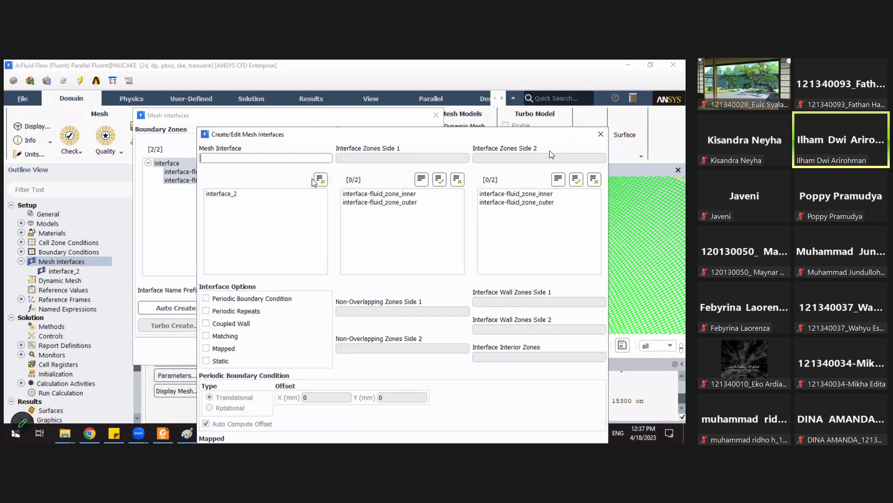
left_click(367, 196)
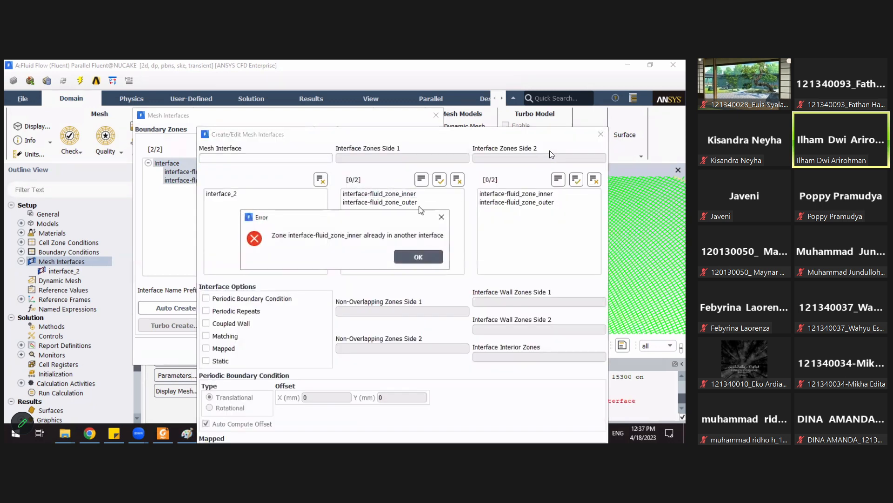
left_click(442, 217)
left_click(519, 202)
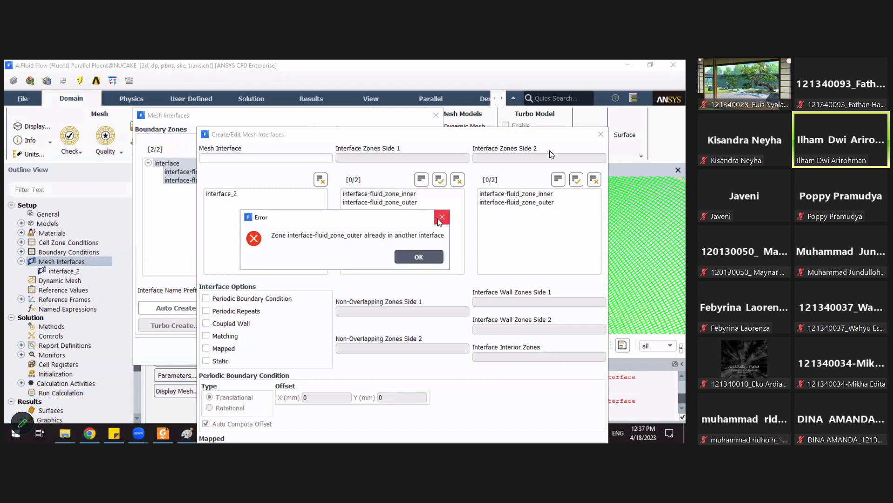
left_click(441, 217)
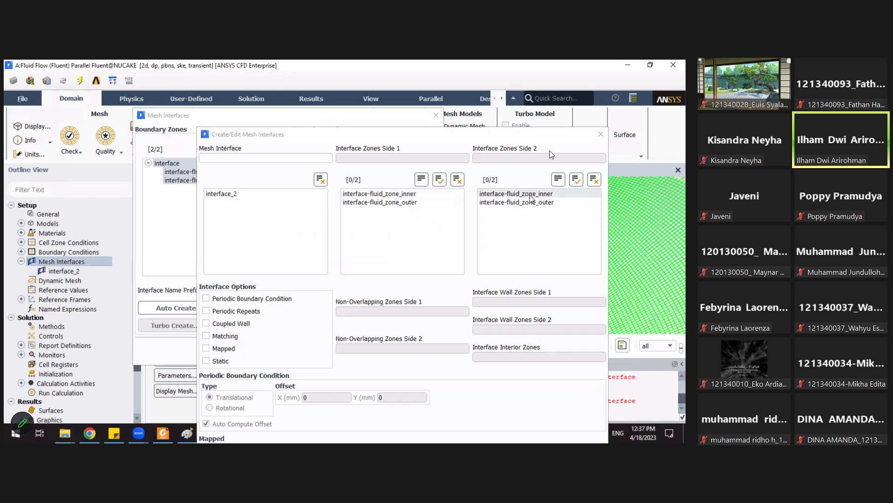
left_click_drag(425, 134, 411, 62)
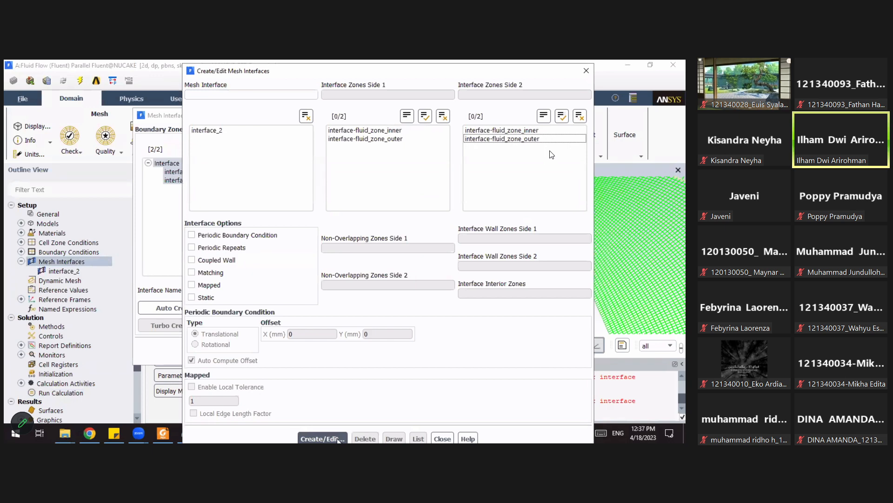
left_click(337, 439)
left_click(443, 438)
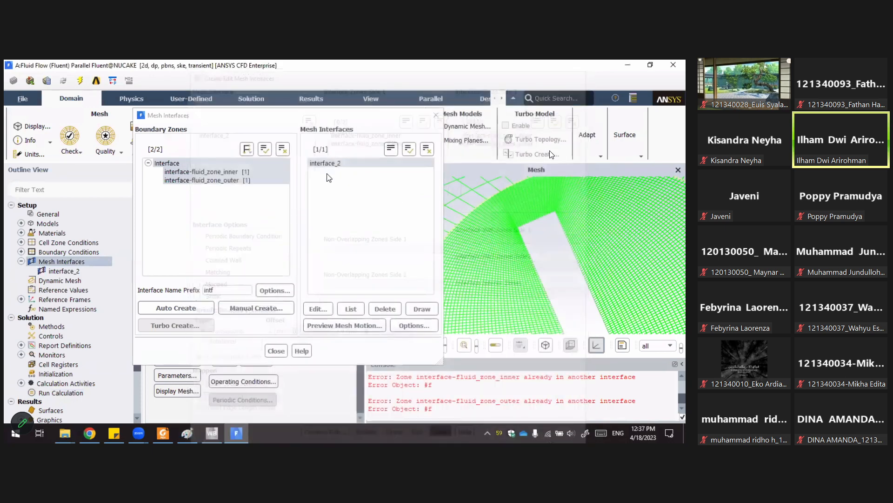
left_click(354, 163)
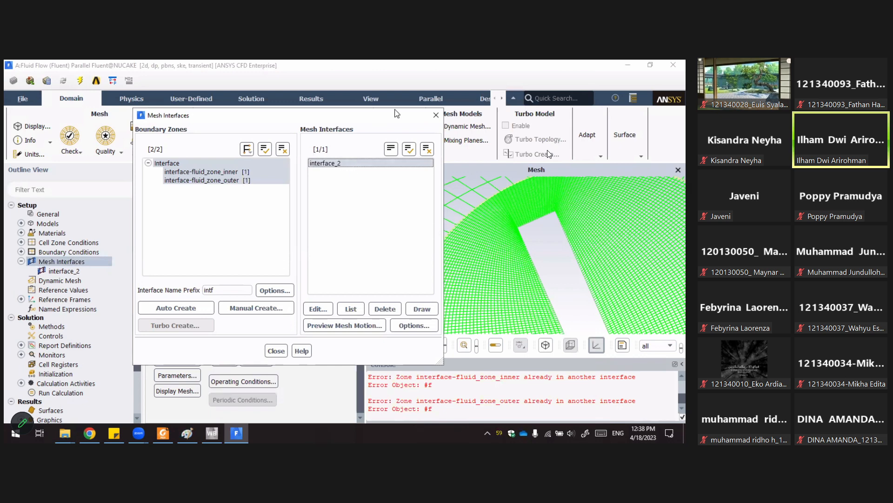
left_click(432, 116)
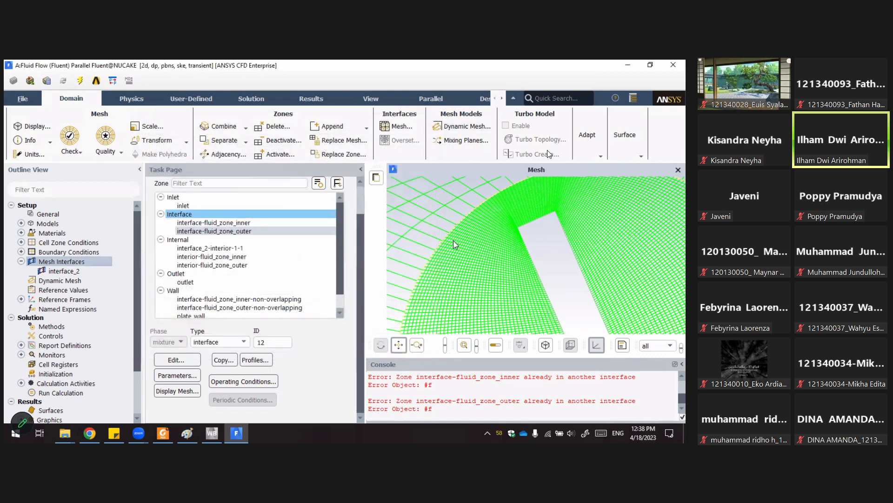
Inspect the mesh at the boundary between the inner rotating zone and the outer zone.
scroll(454, 241, "up", 2)
scroll(453, 240, "up", 2)
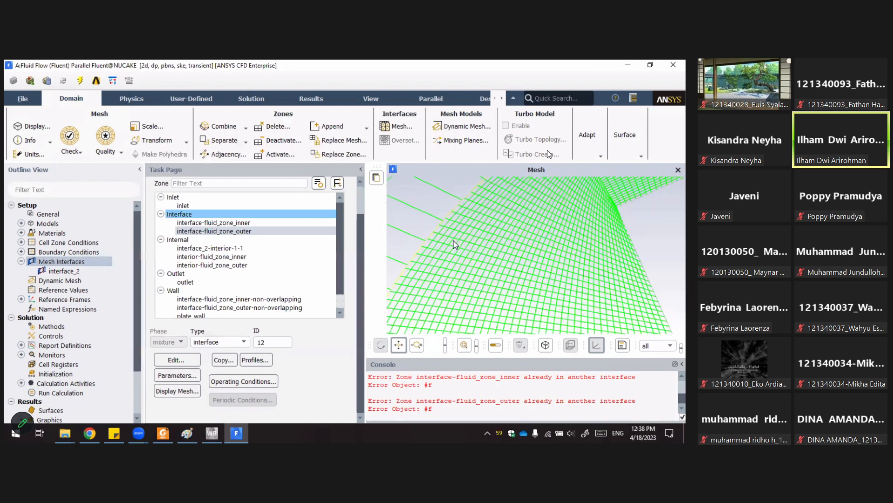
scroll(453, 240, "up", 2)
scroll(453, 240, "up", 2)
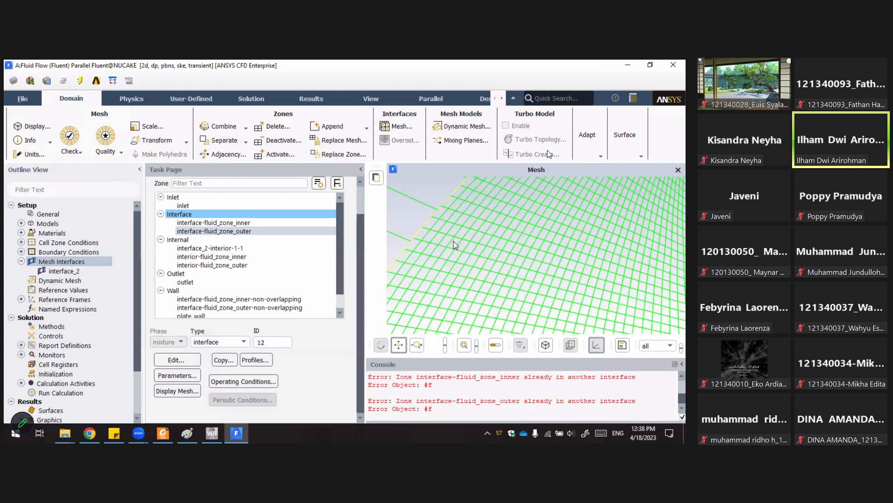
scroll(453, 241, "down", 2)
scroll(390, 241, "down", 2)
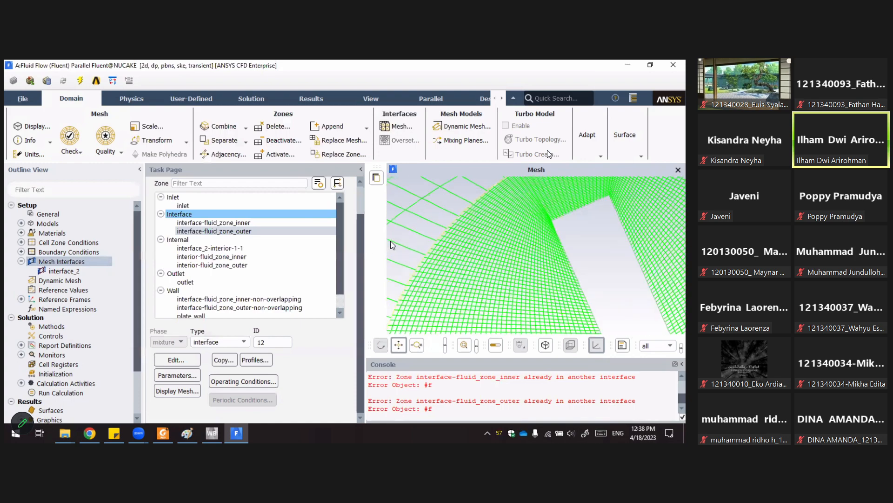
scroll(438, 244, "down", 2)
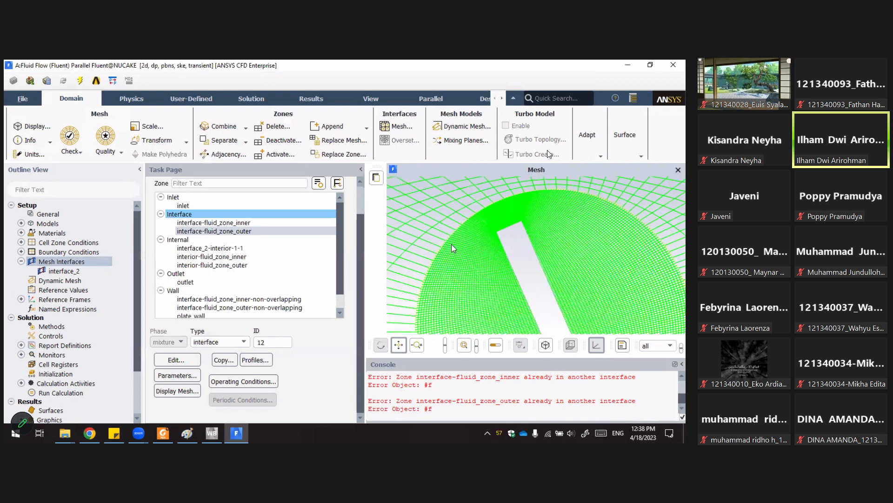
scroll(457, 249, "down", 2)
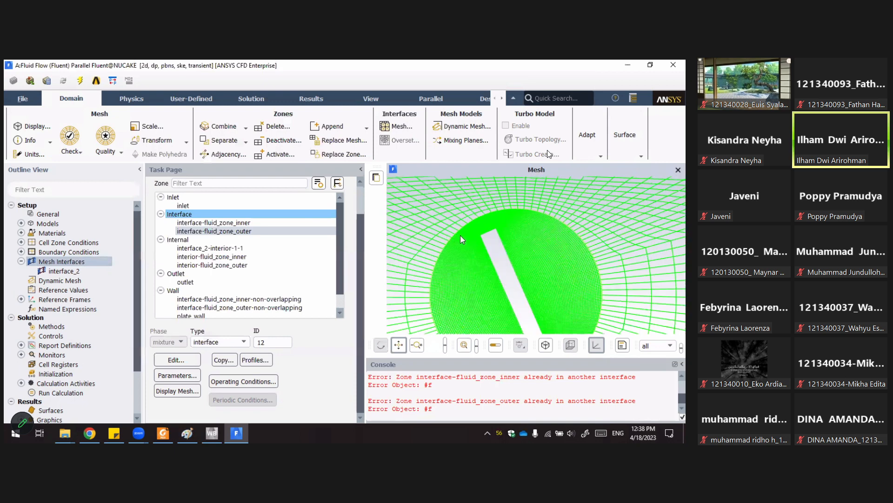
scroll(463, 239, "down", 4)
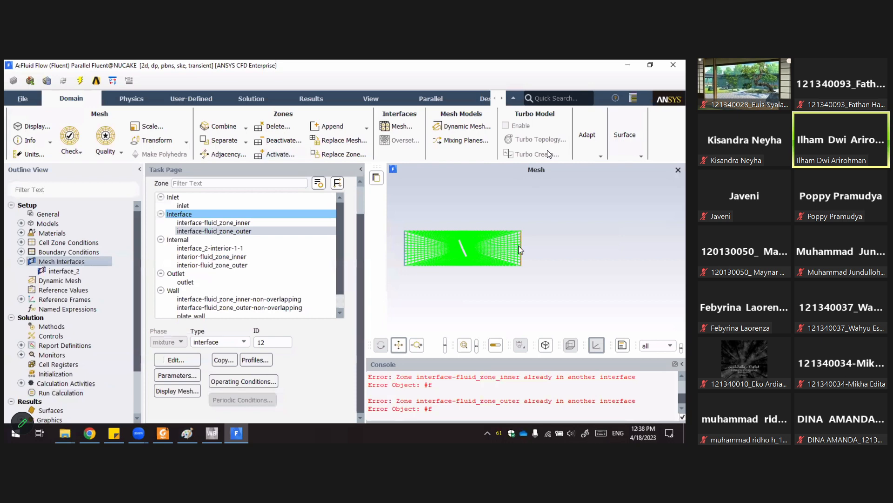
scroll(467, 248, "down", 2)
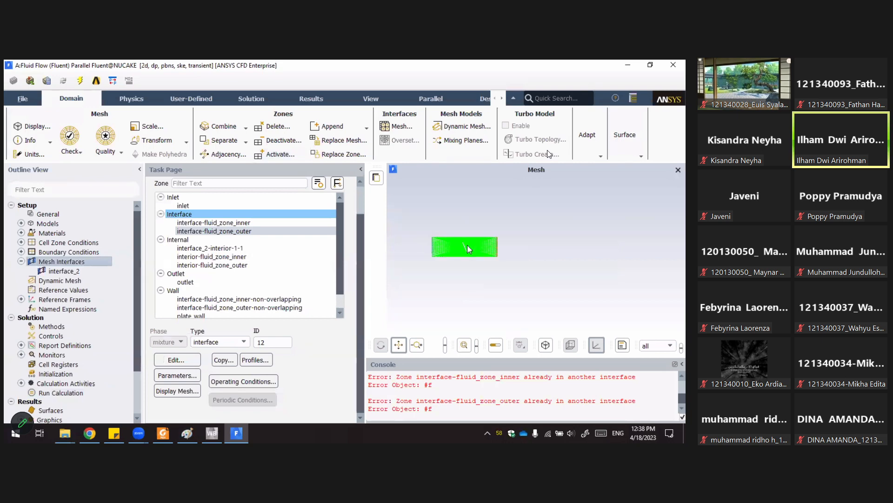
scroll(467, 245, "up", 3)
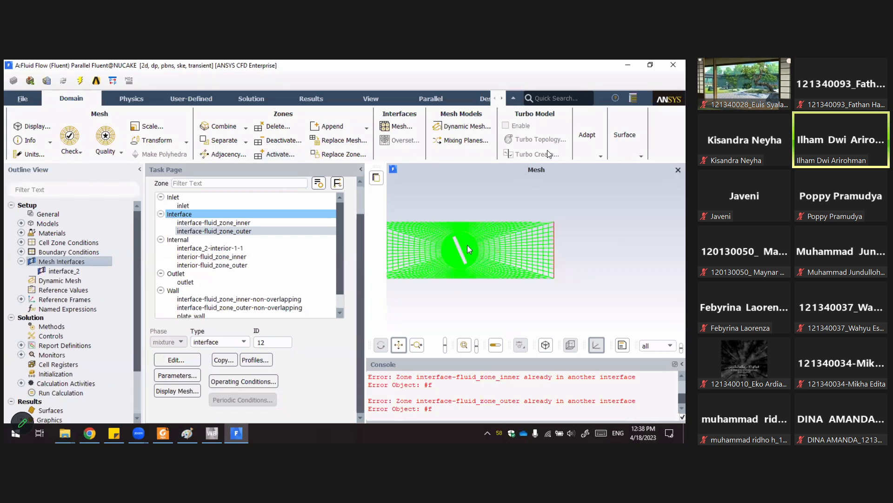
scroll(467, 244, "up", 5)
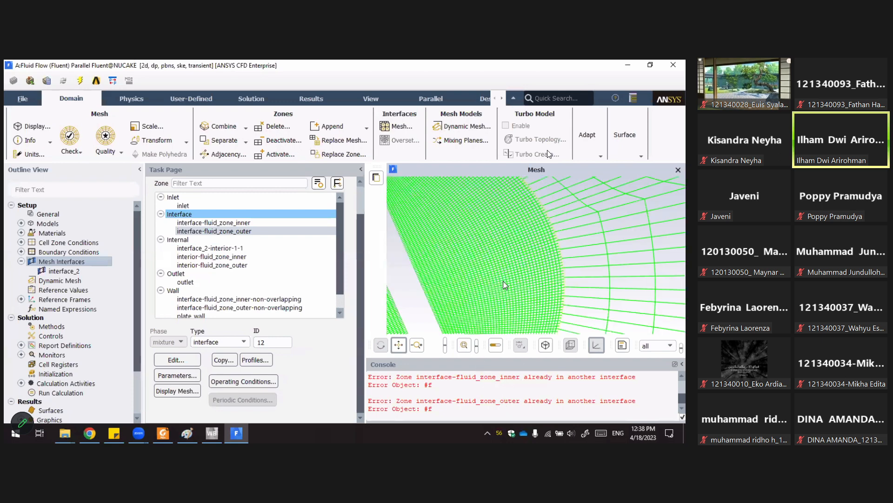
Zoom in to inspect the mesh along the interface between the rotating inner zone and the outer zone.
scroll(430, 243, "down", 1)
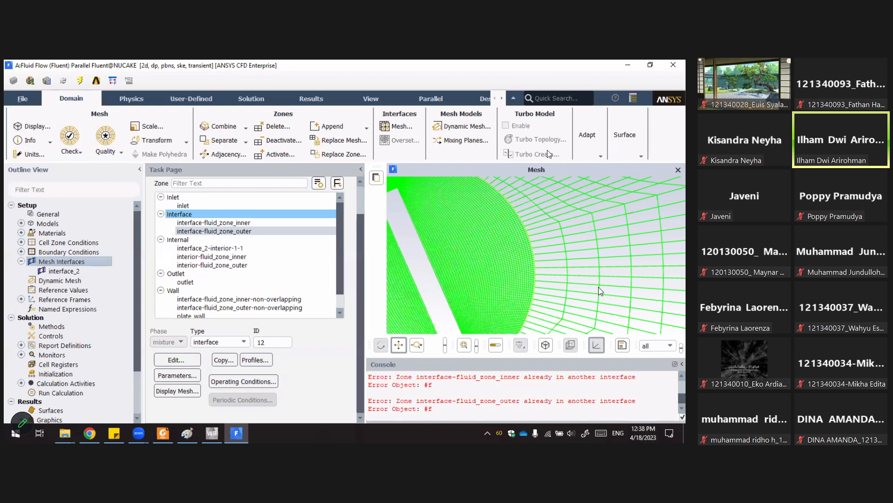
scroll(599, 292, "down", 3)
scroll(529, 290, "up", 4)
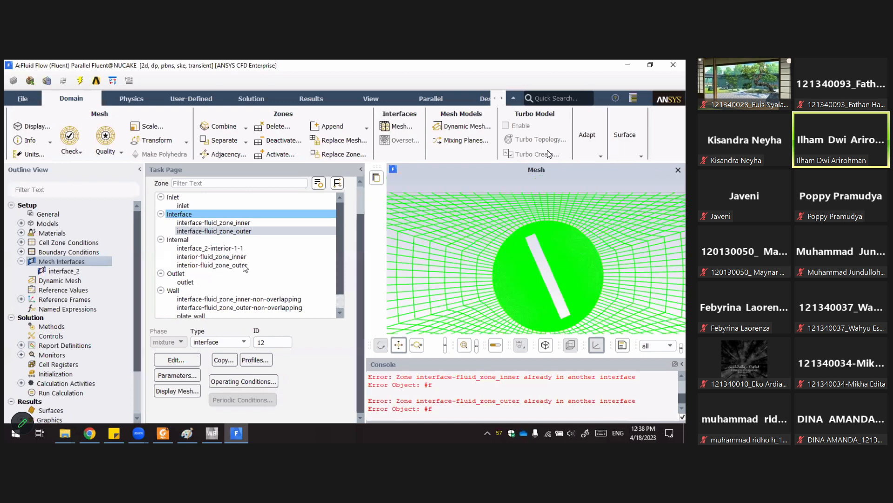
Browse the setup tree, collapsing Mesh Interfaces and expanding Reference Frames to see its entries.
left_click(22, 261)
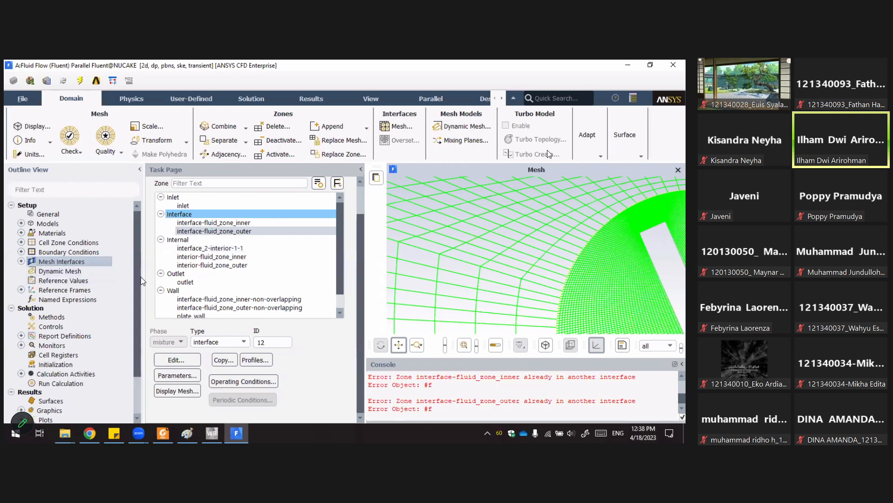
scroll(136, 313, "down", 1)
scroll(135, 263, "down", 3)
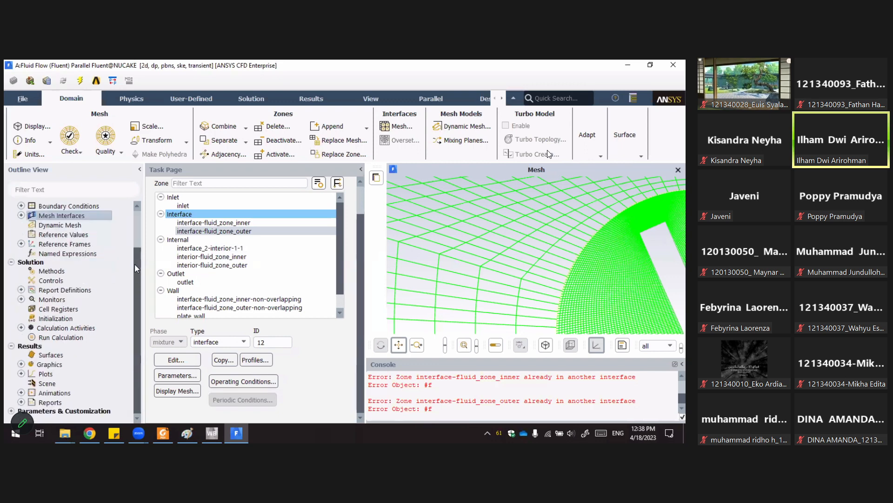
scroll(28, 291, "up", 4)
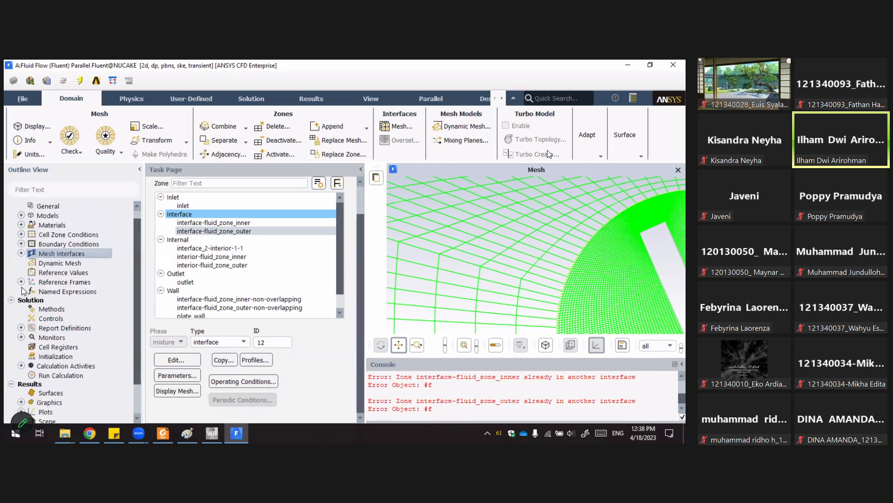
left_click(21, 290)
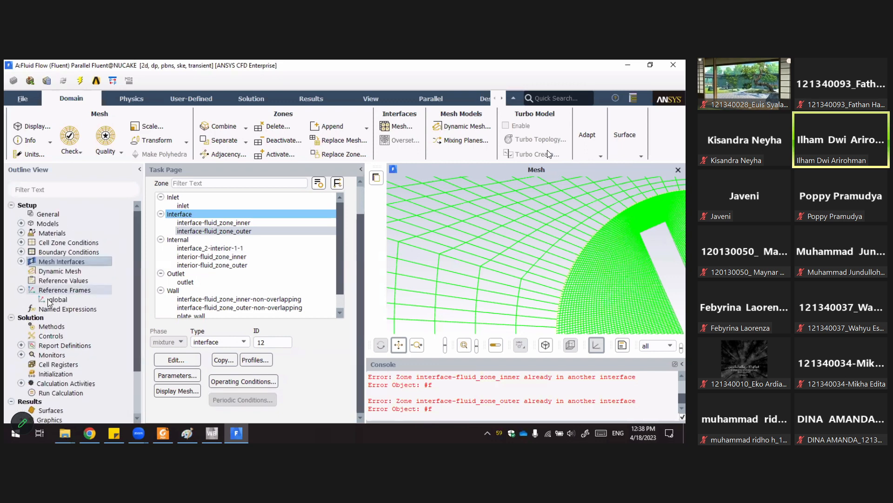
left_click(19, 291)
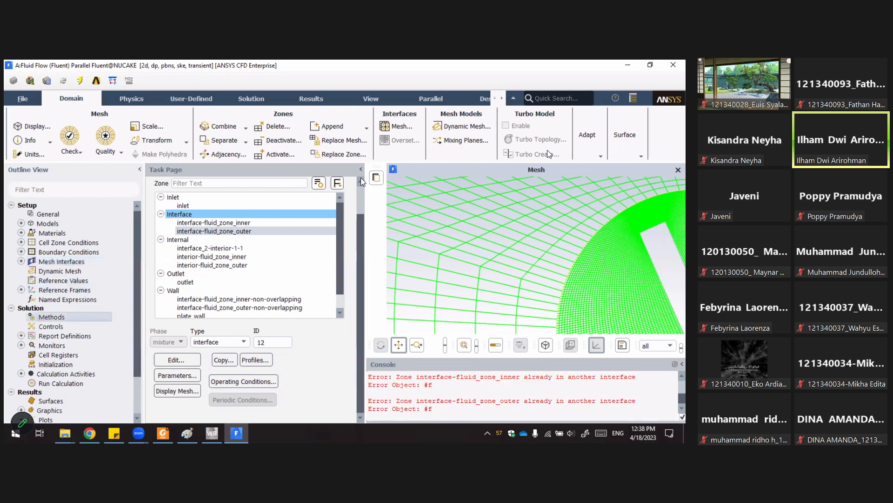
Review the Solution Methods discretization schemes and the Solution Controls relaxation factors.
left_click(344, 228)
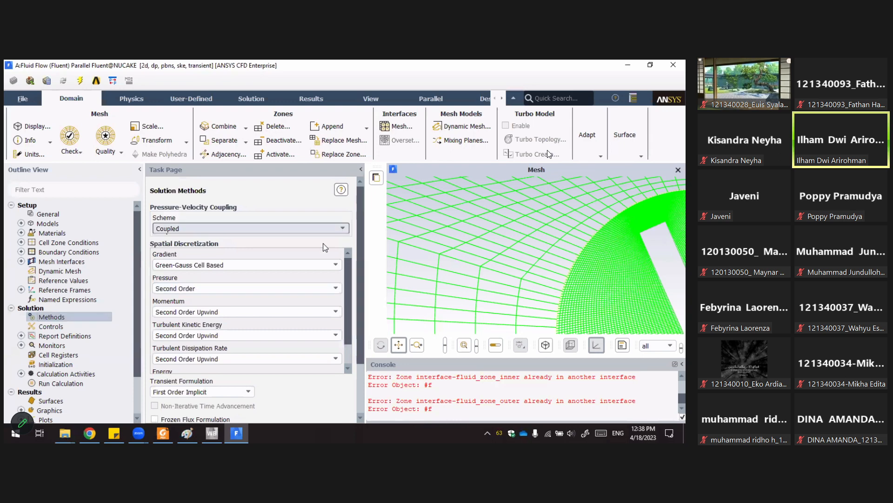
left_click(303, 206)
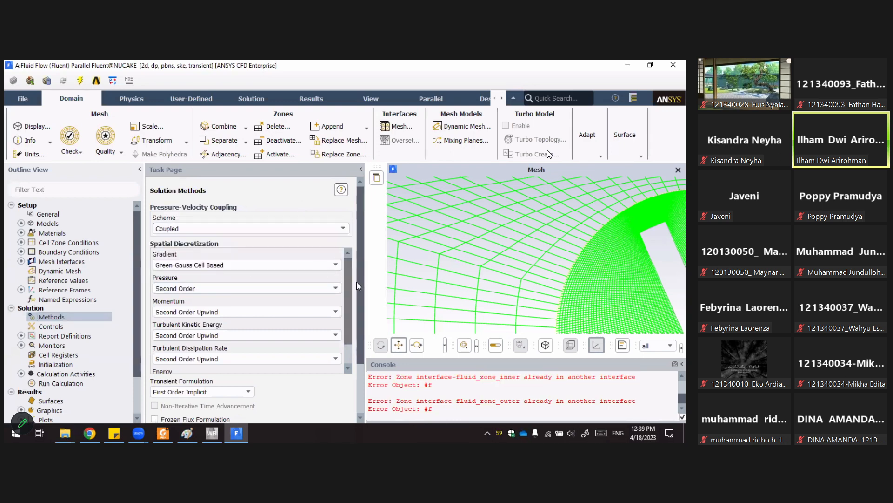
scroll(348, 308, "down", 2)
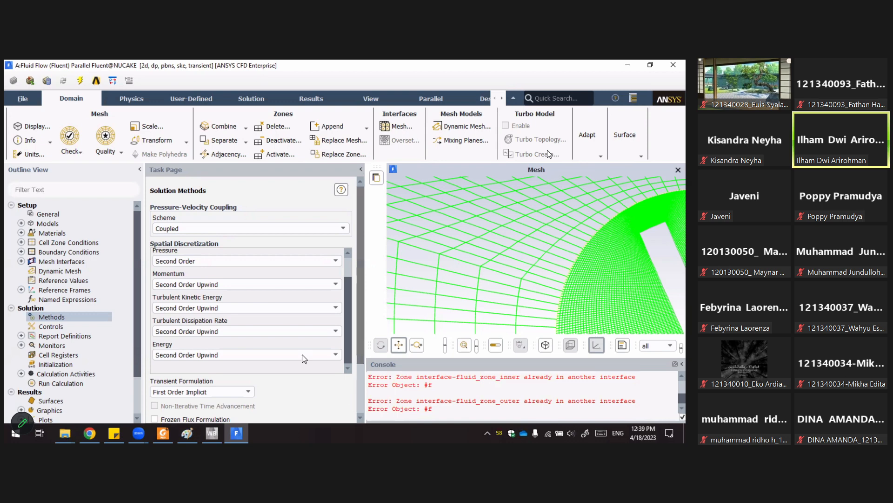
scroll(358, 374, "down", 3)
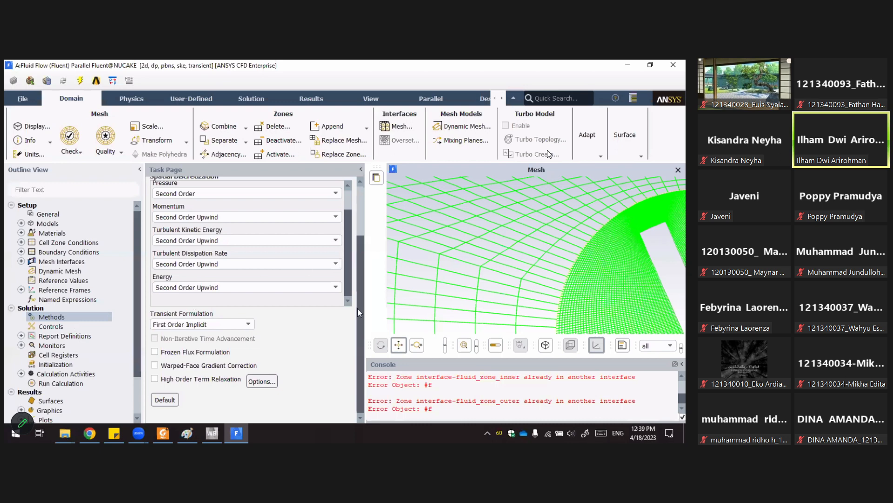
left_click_drag(358, 308, 356, 226)
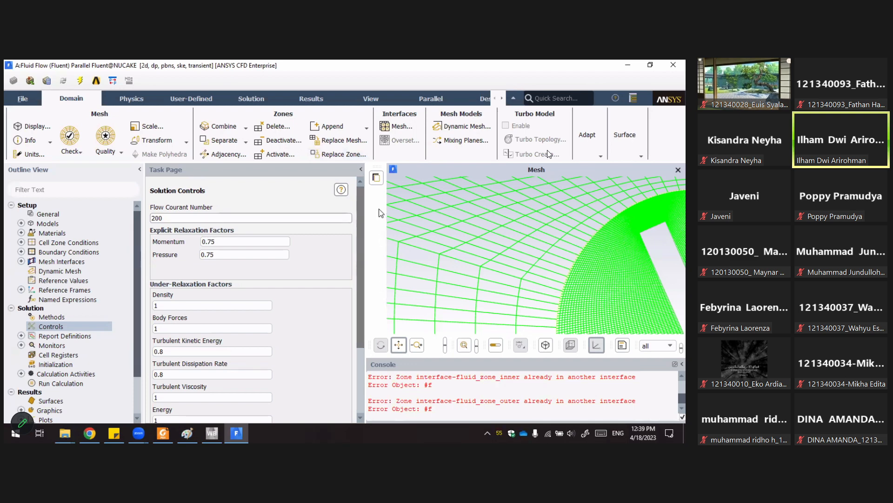
scroll(279, 243, "down", 3)
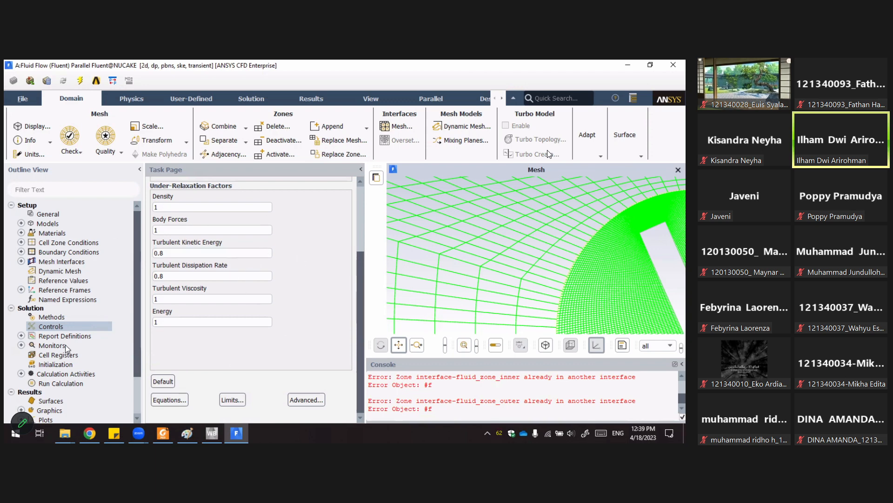
Open the Report Definitions dialog to review the existing report definitions, then close it.
left_click(21, 335)
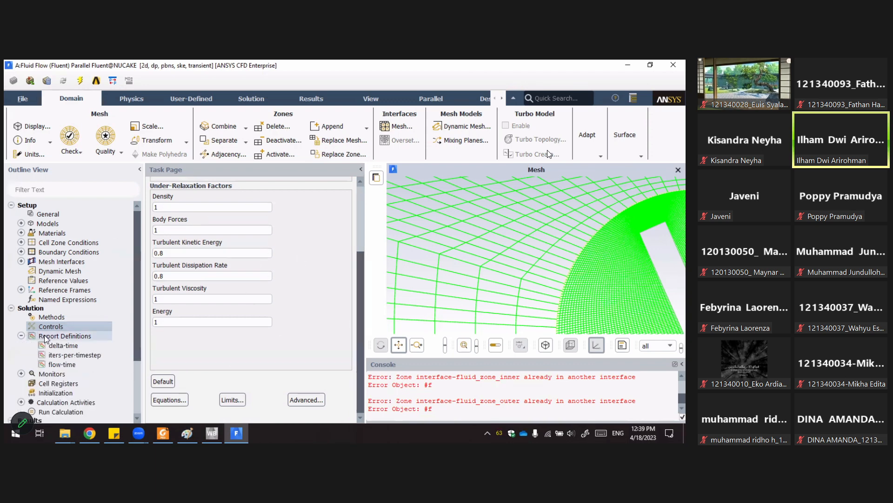
right_click(45, 339)
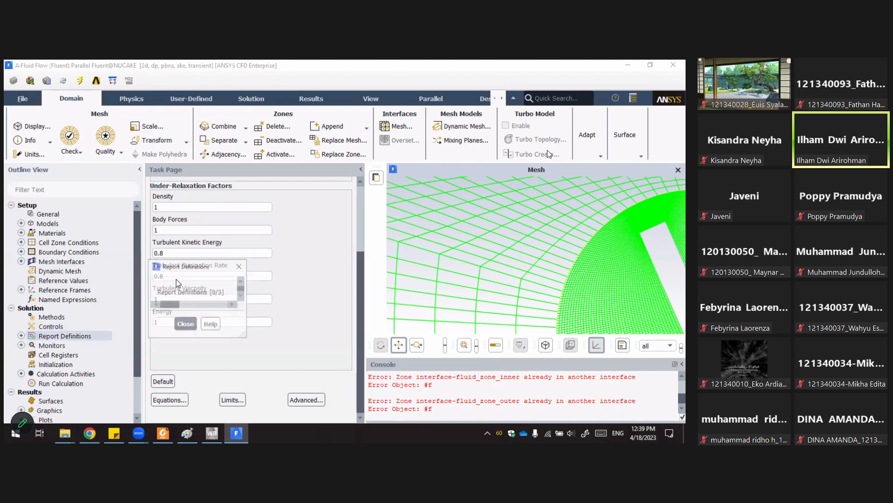
left_click(177, 285)
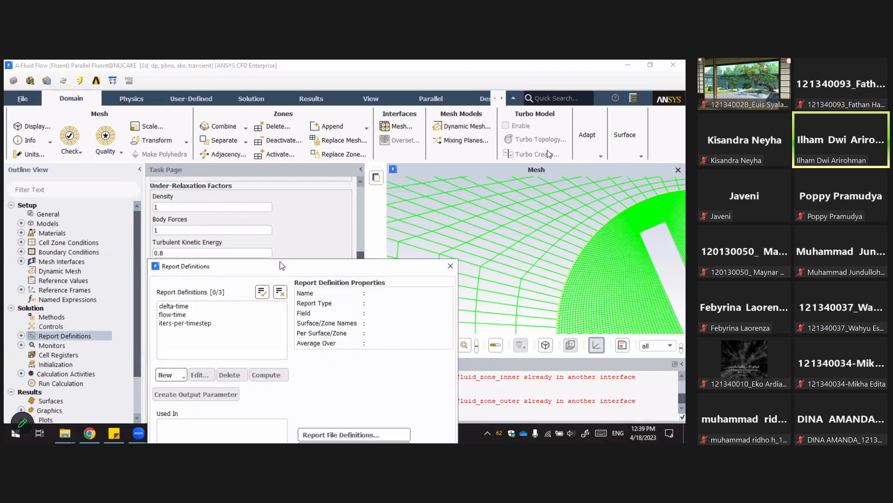
left_click_drag(281, 266, 310, 133)
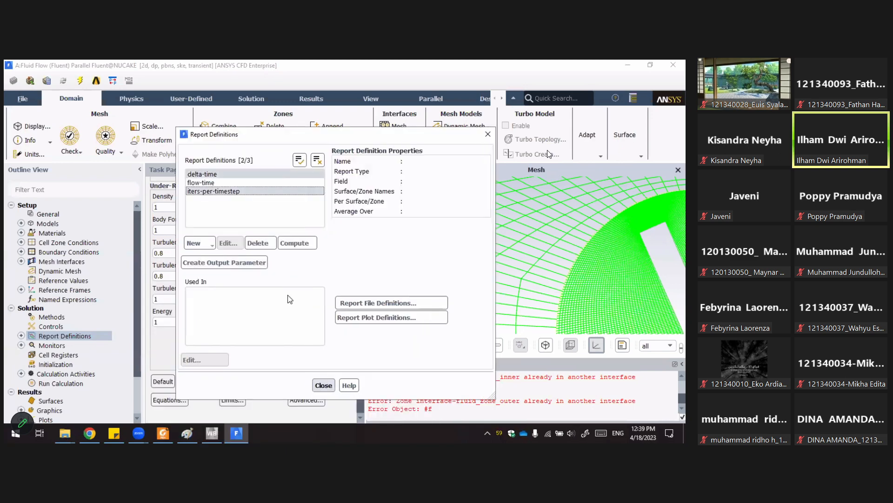
key("Escape")
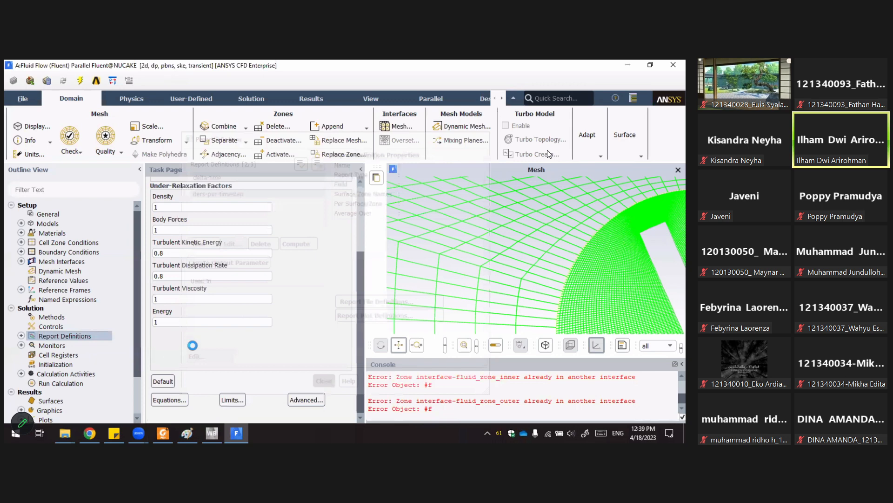
Review the Residual Monitors settings and convergence criteria, then close the dialog.
left_click_drag(259, 266, 251, 127)
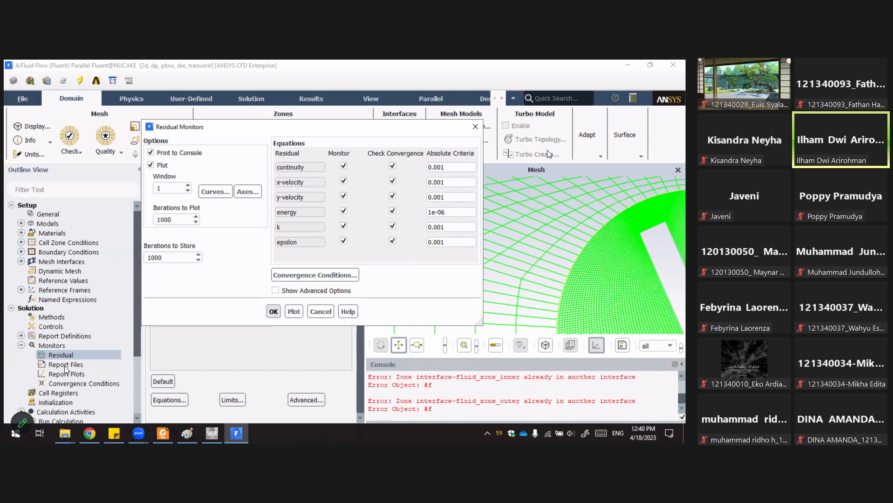
scroll(75, 337, "down", 2)
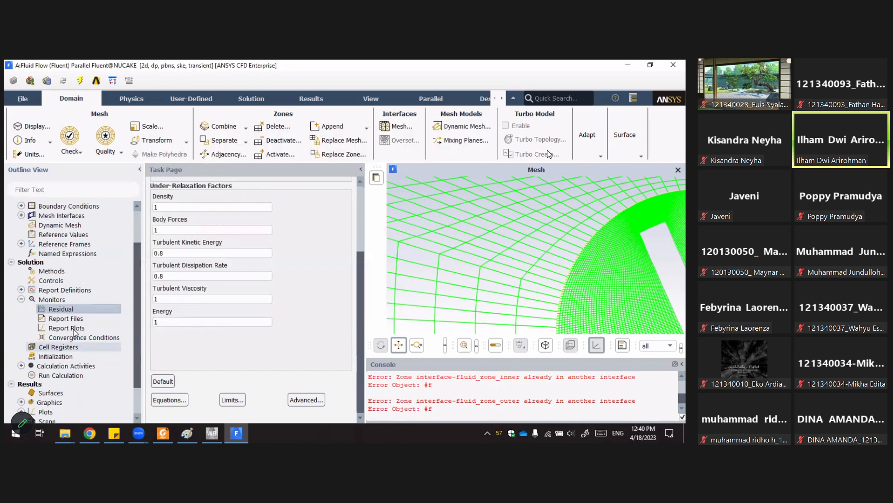
left_click(21, 300)
Open Run Calculation and check the time advancement type Fixed and method User-Specified options.
left_click(53, 320)
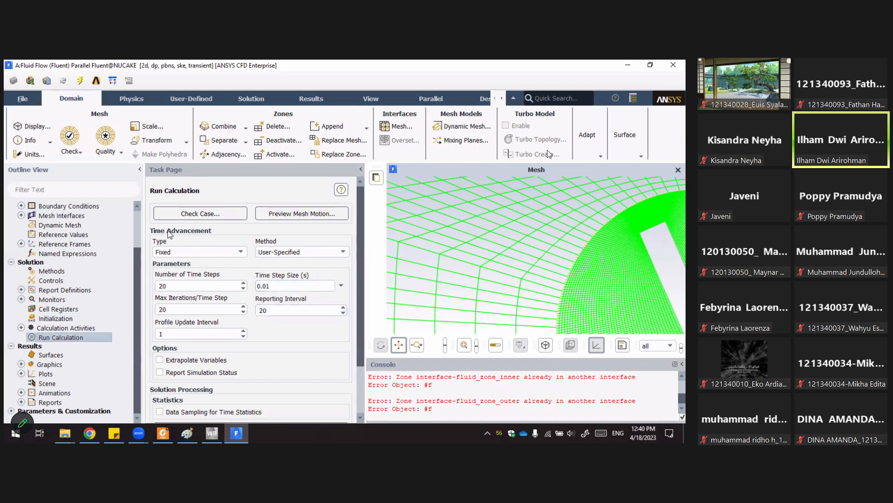
left_click(231, 254)
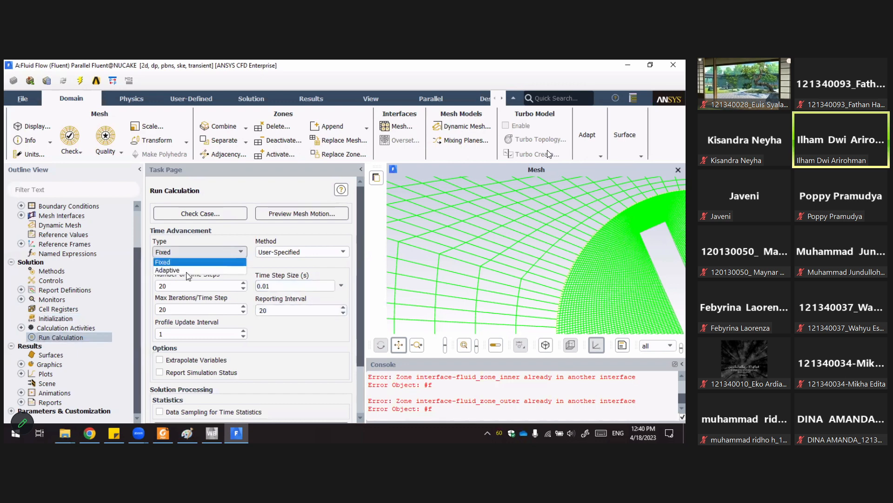
left_click(206, 253)
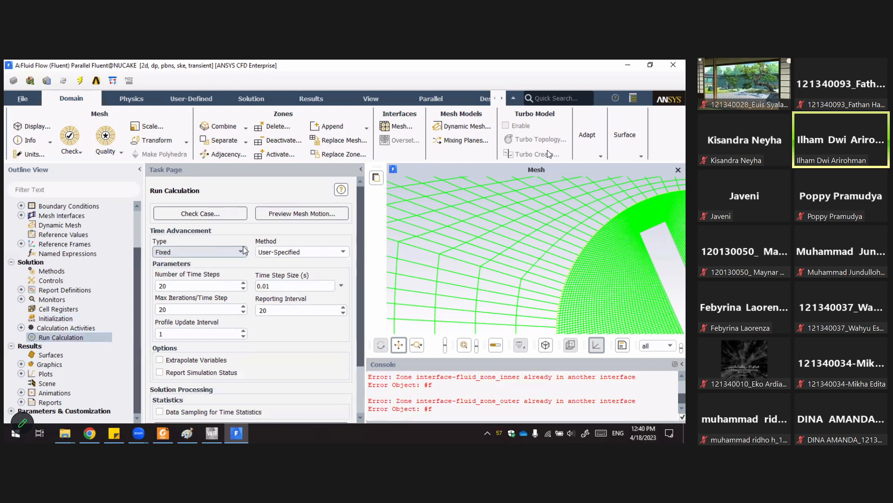
left_click(276, 253)
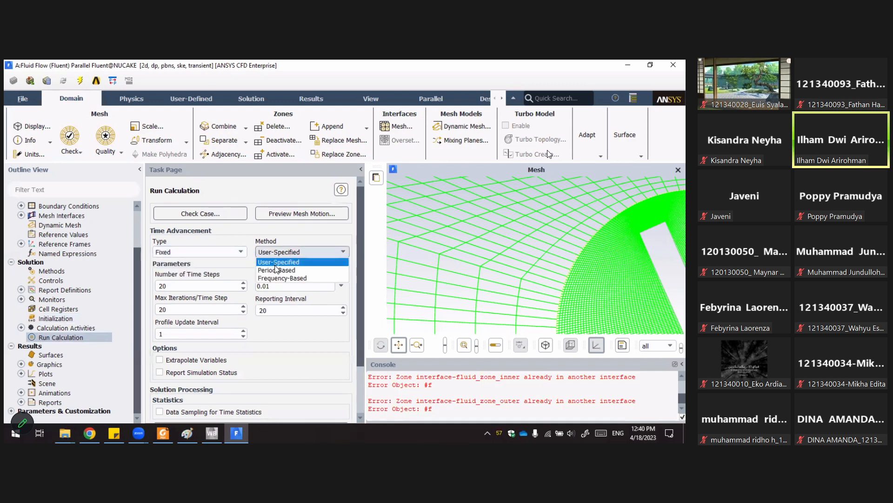
left_click(284, 233)
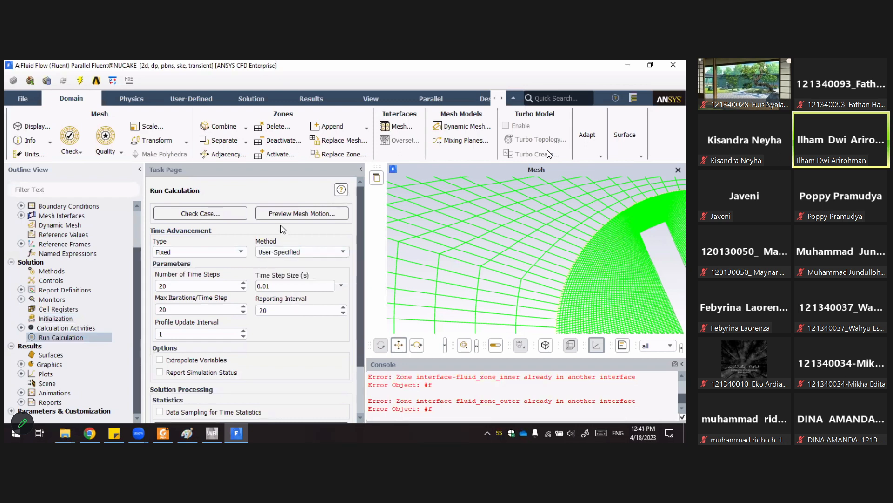
Try to set the number of time steps to 600.
left_click(233, 286)
double_click(164, 285)
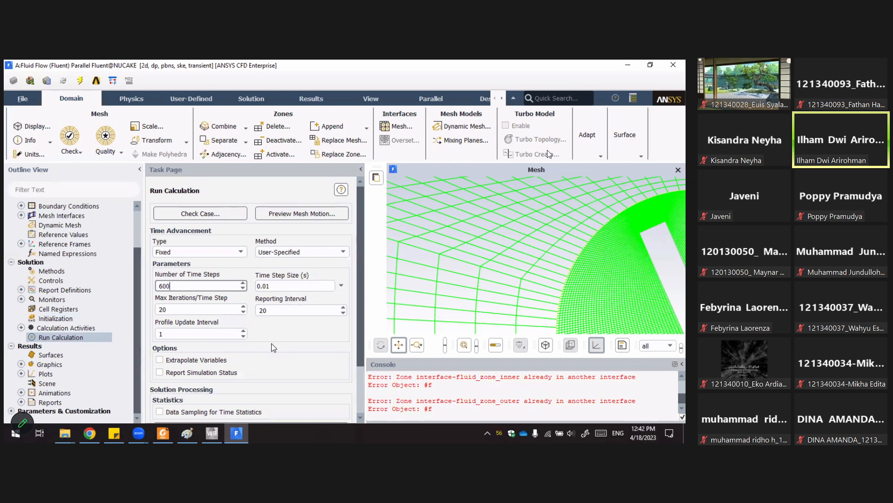
key("BackSpace")
key("BackSpace")
left_click_drag(169, 285, 152, 290)
scroll(360, 341, "down", 3)
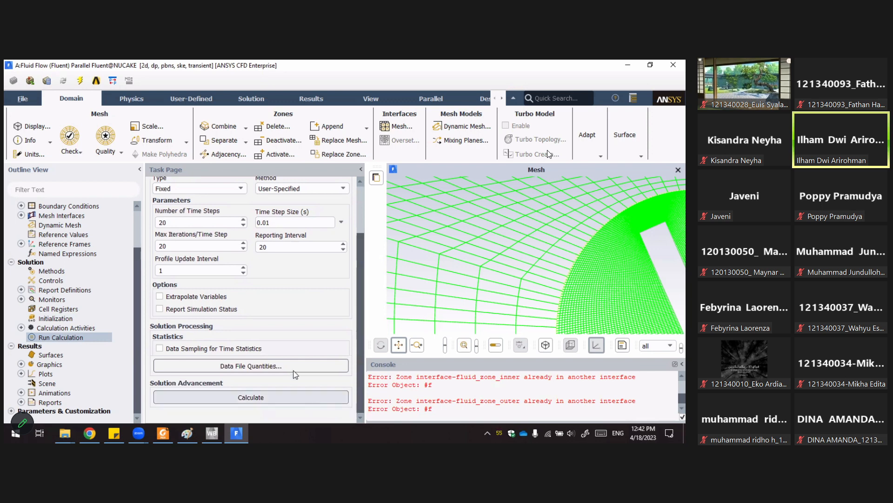
Run a case check, review its Models, Boundaries and Solver recommendations, and compare the gradient scheme in Solution Methods.
scroll(302, 316, "up", 7)
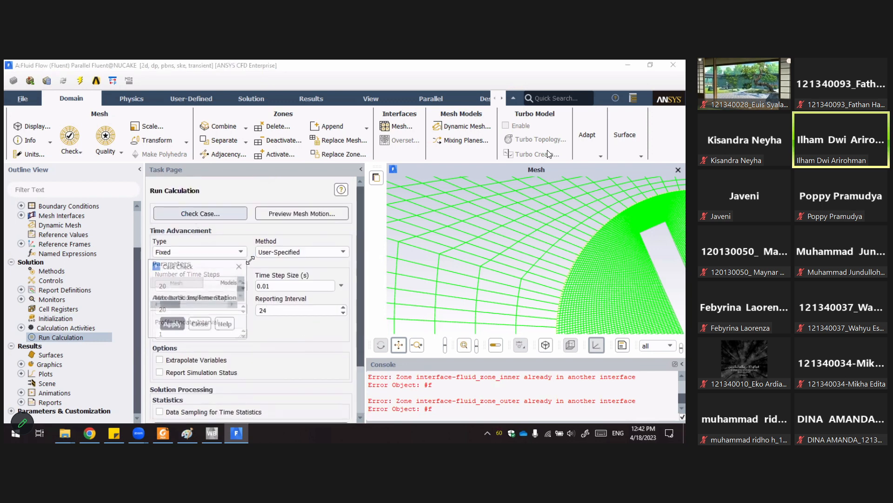
left_click_drag(271, 266, 353, 207)
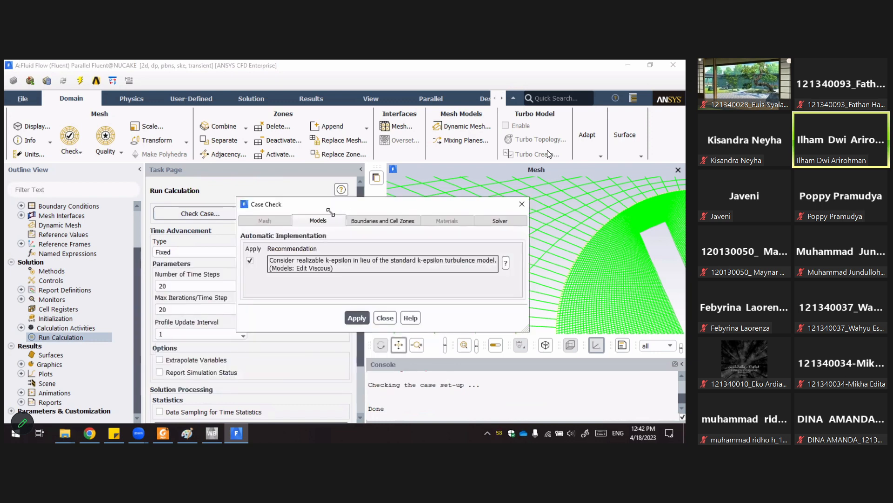
left_click(370, 223)
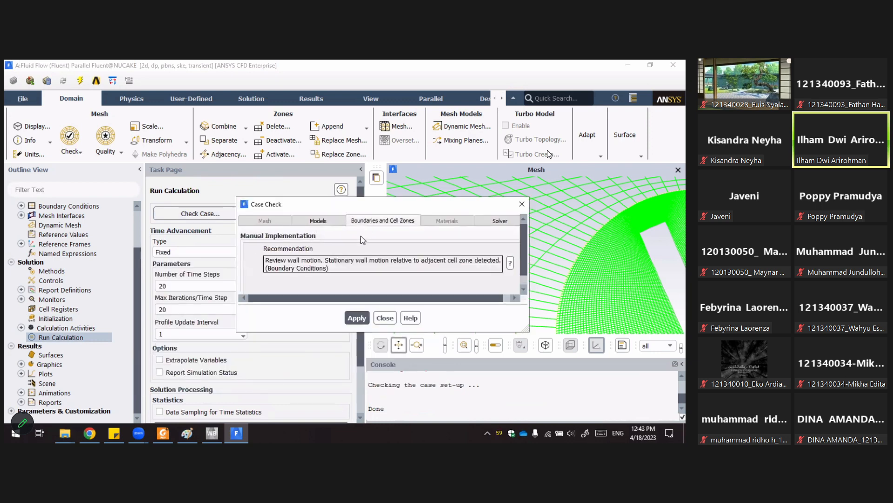
left_click(319, 222)
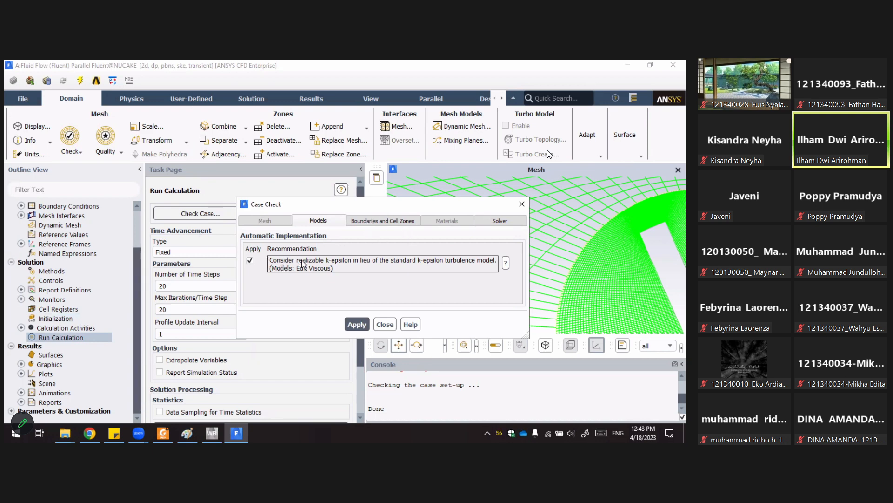
left_click(395, 221)
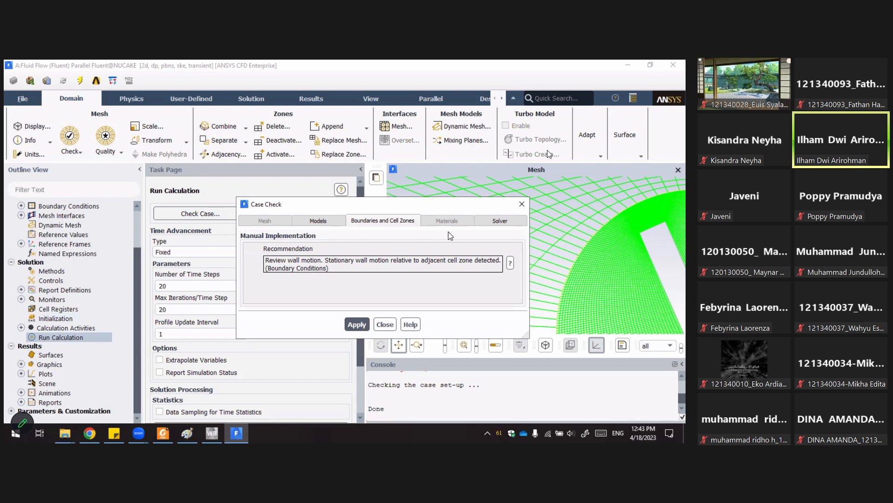
left_click(490, 227)
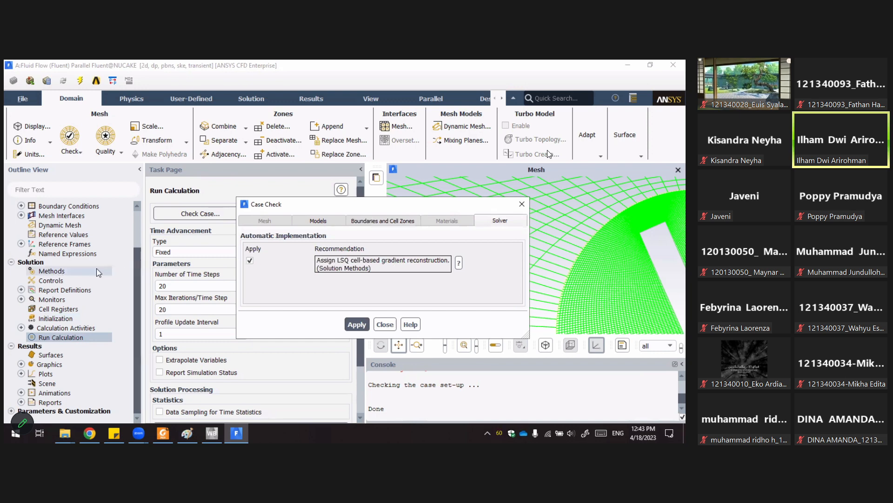
left_click(76, 268)
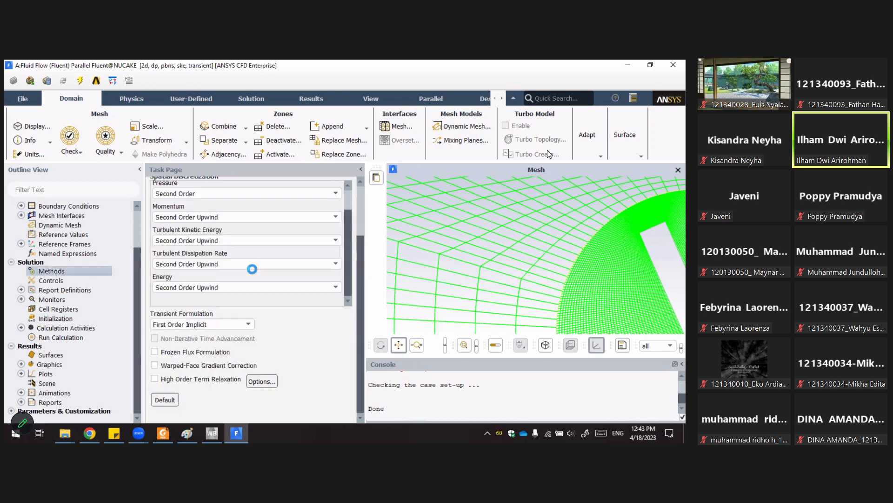
scroll(240, 237, "up", 5)
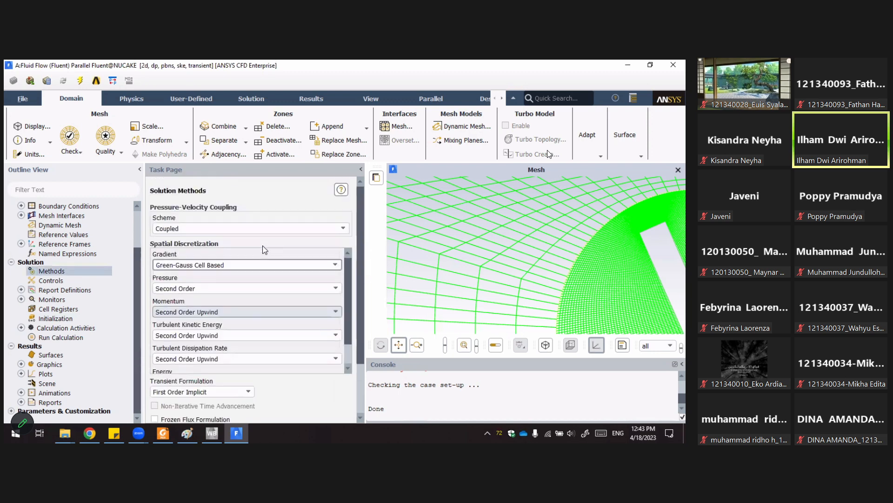
Open the gradient scheme choices and leave Green-Gauss Cell Based selected.
left_click(207, 265)
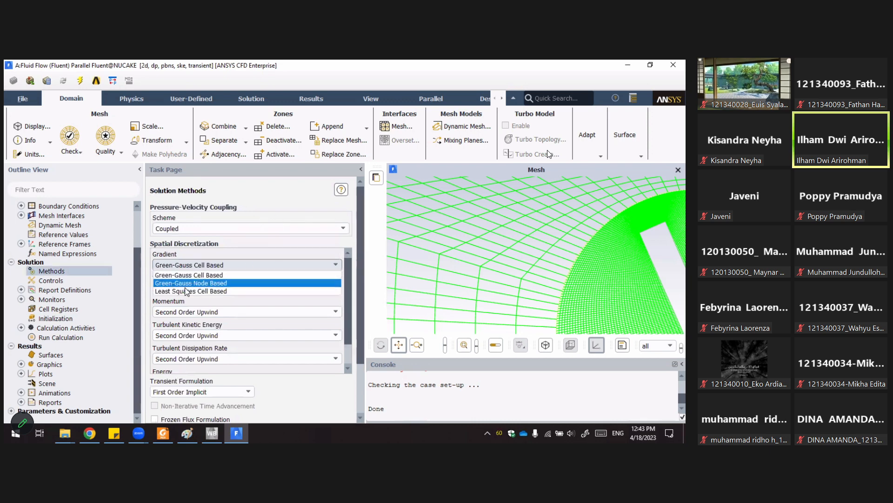
left_click(254, 201)
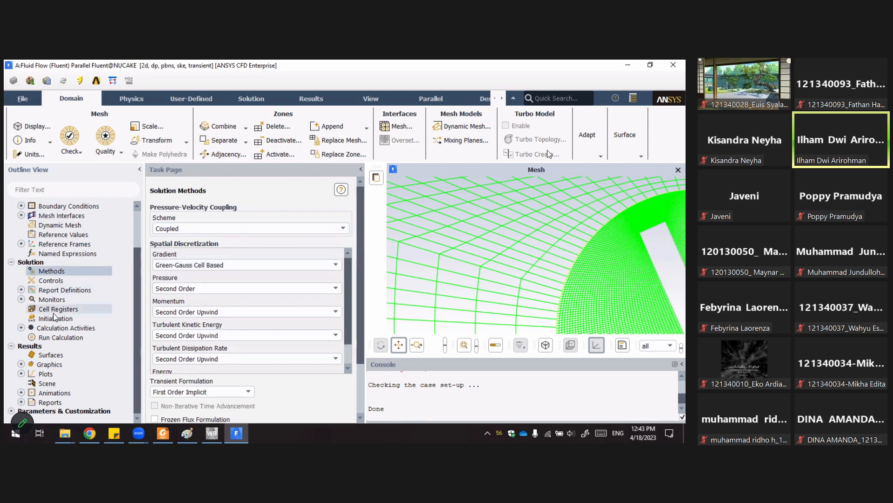
Start the calculation from Run Calculation, applying the changed settings to the current calculation only, and collapse the task page to watch the contours.
left_click(59, 337)
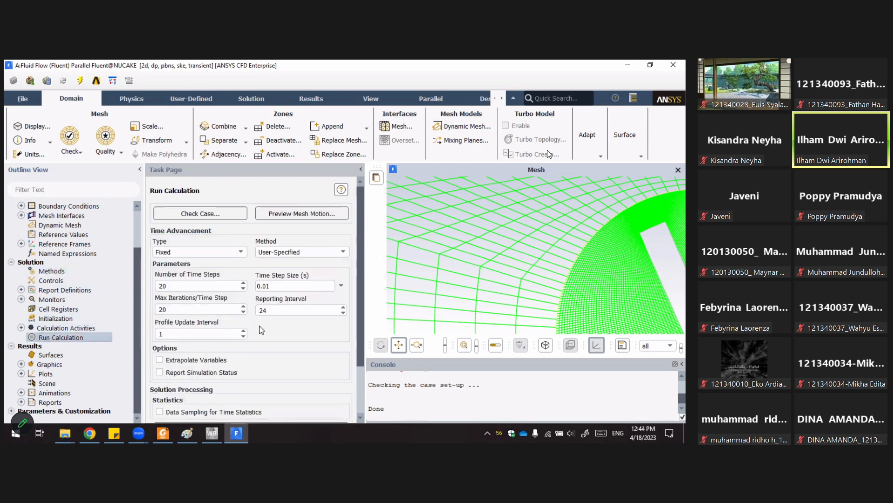
scroll(263, 335, "down", 3)
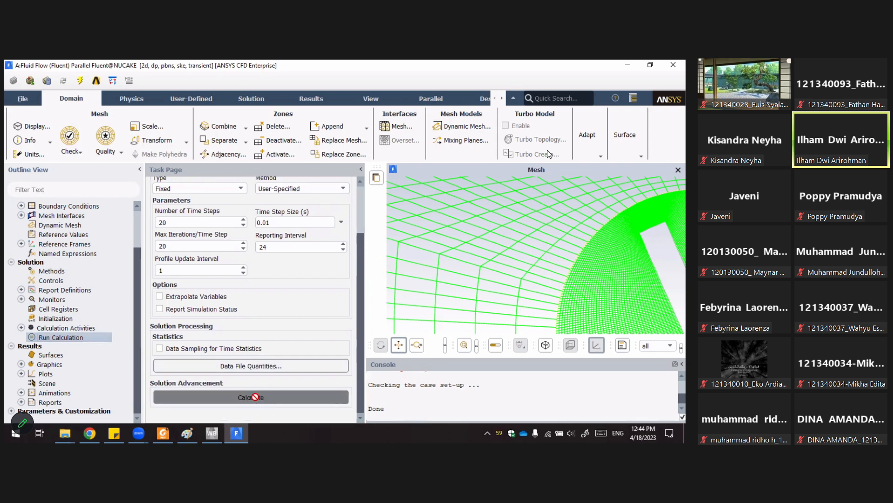
left_click(258, 399)
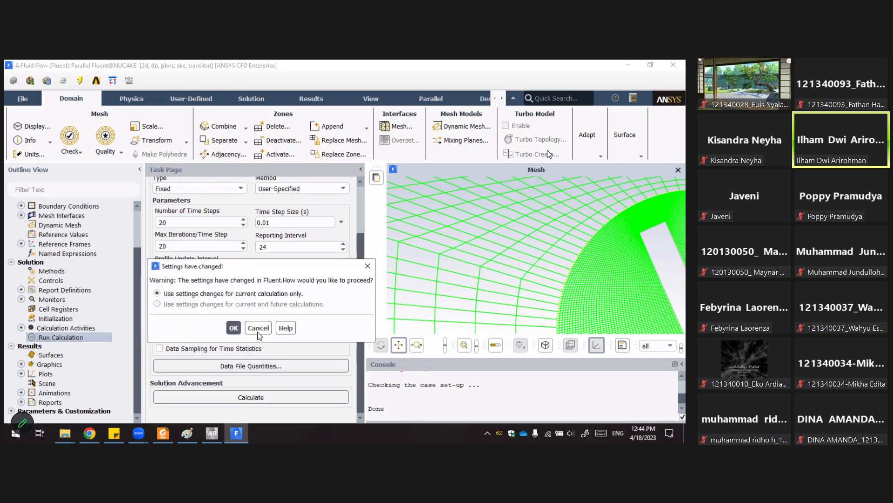
left_click(234, 327)
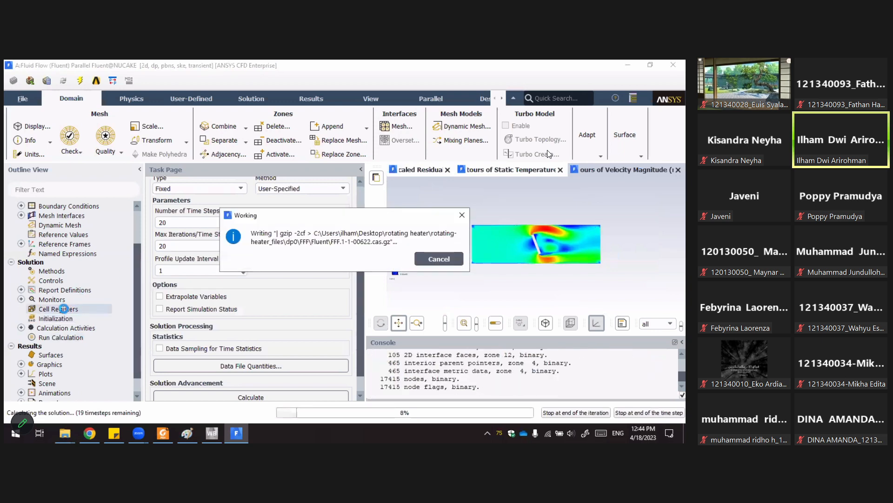
scroll(56, 309, "down", 1)
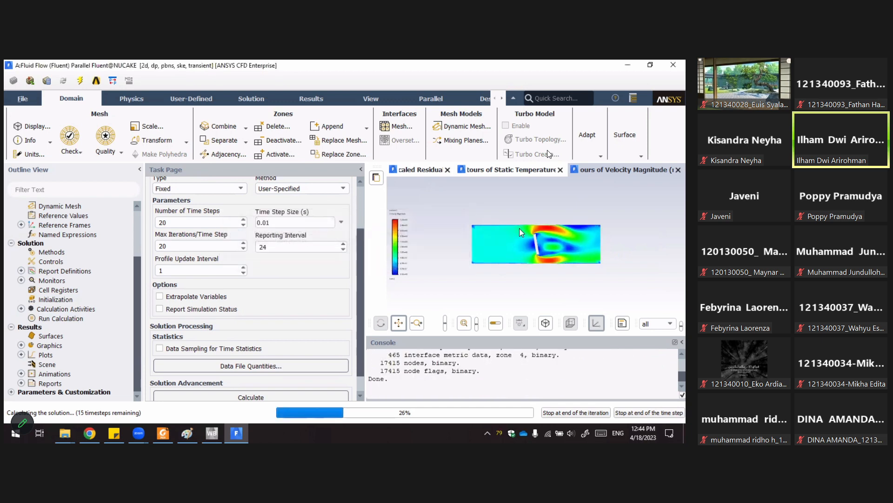
left_click(361, 169)
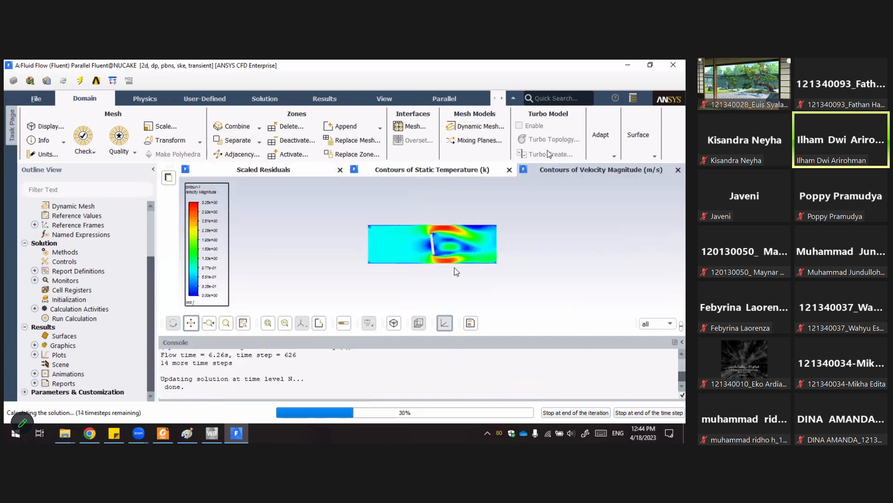
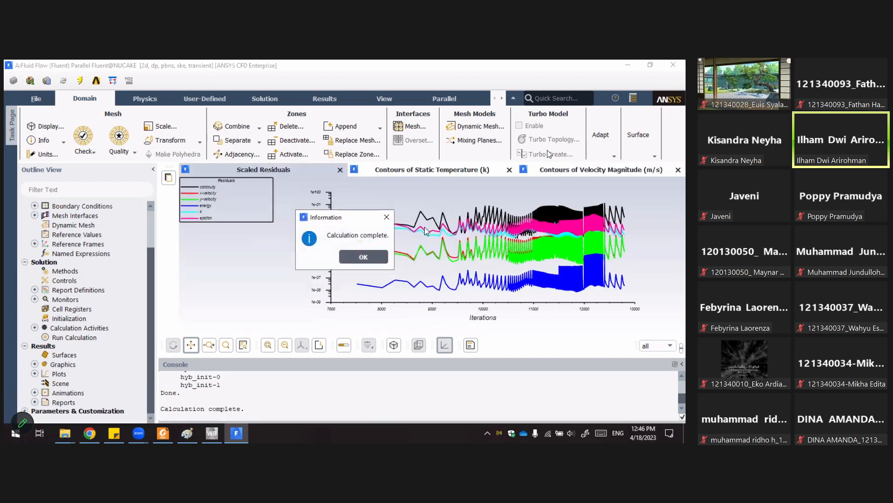
Dismiss the calculation-complete message and compare the residuals, temperature and velocity result windows.
left_click(363, 256)
left_click(540, 170)
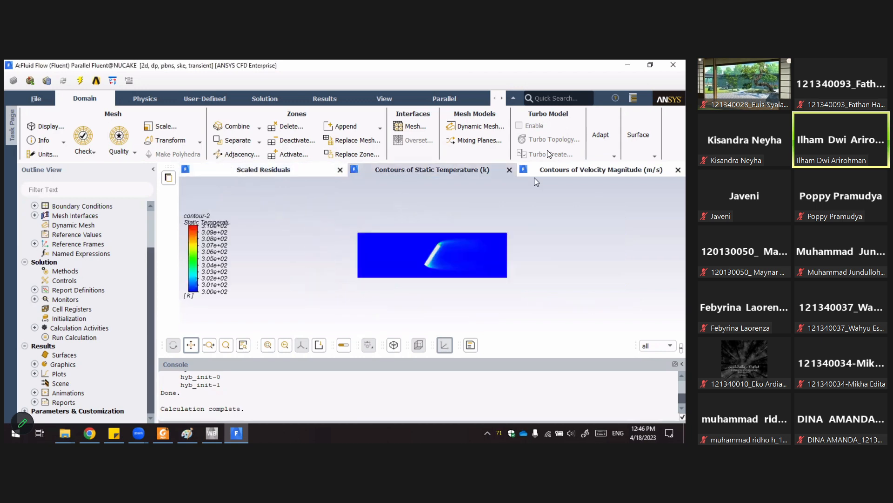
left_click(397, 176)
left_click(271, 175)
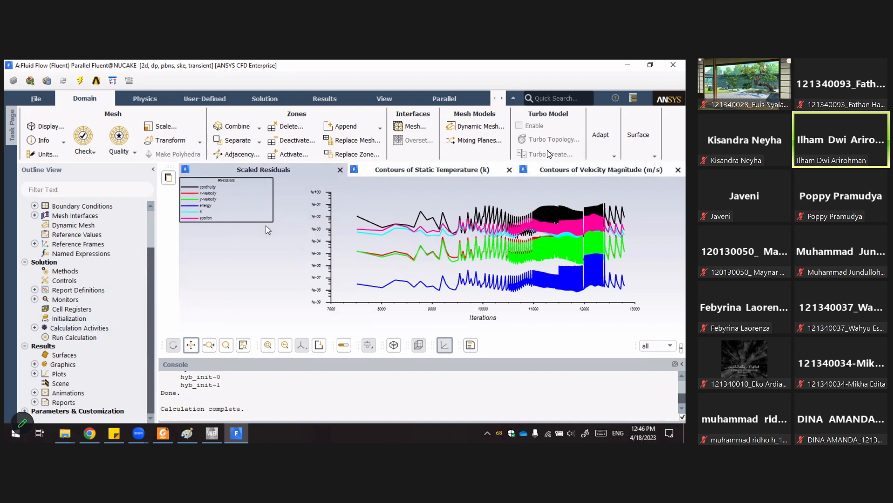
left_click(414, 169)
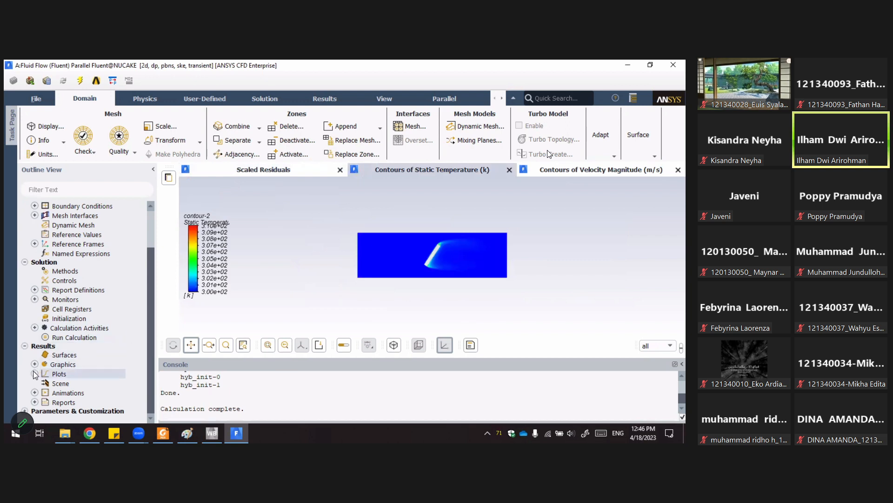
Expand the graphics contours in the tree, open the contour-1 definition to review its settings, and close it.
double_click(62, 364)
double_click(74, 383)
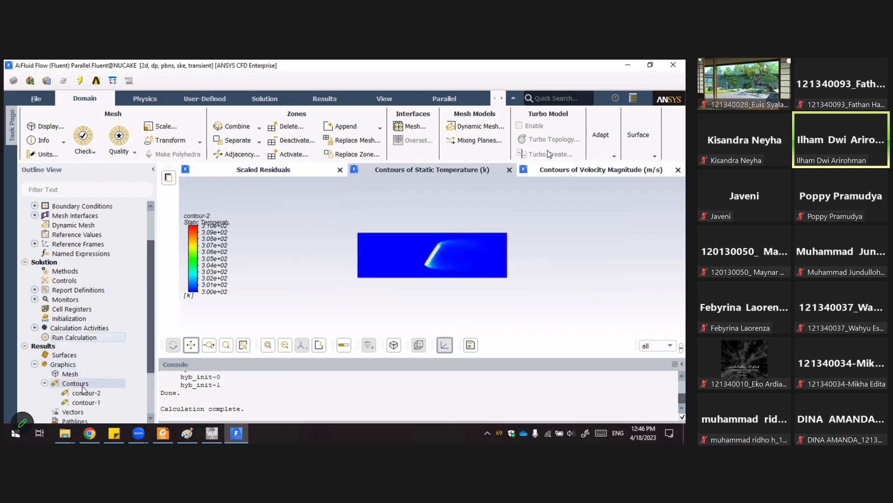
right_click(77, 384)
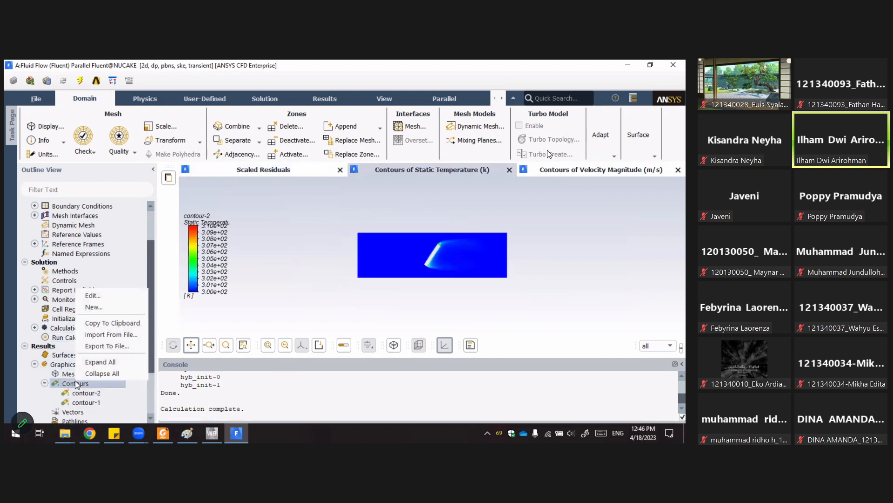
left_click(206, 319)
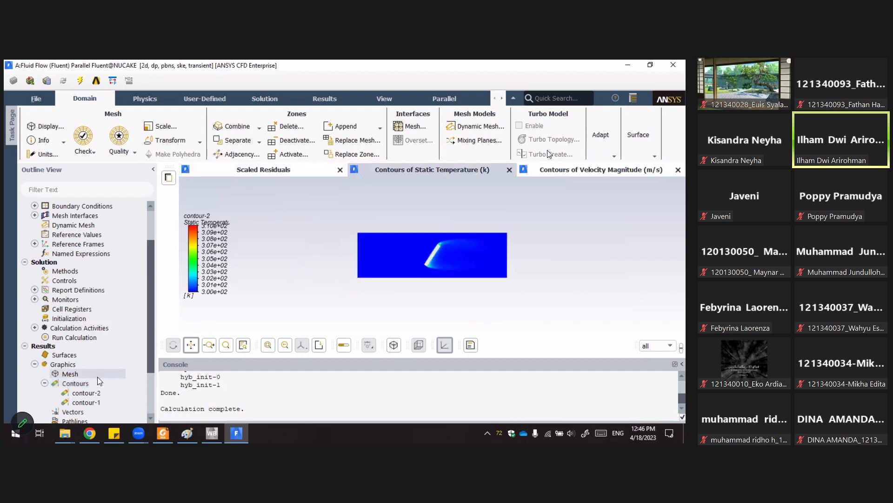
left_click(88, 393)
double_click(86, 402)
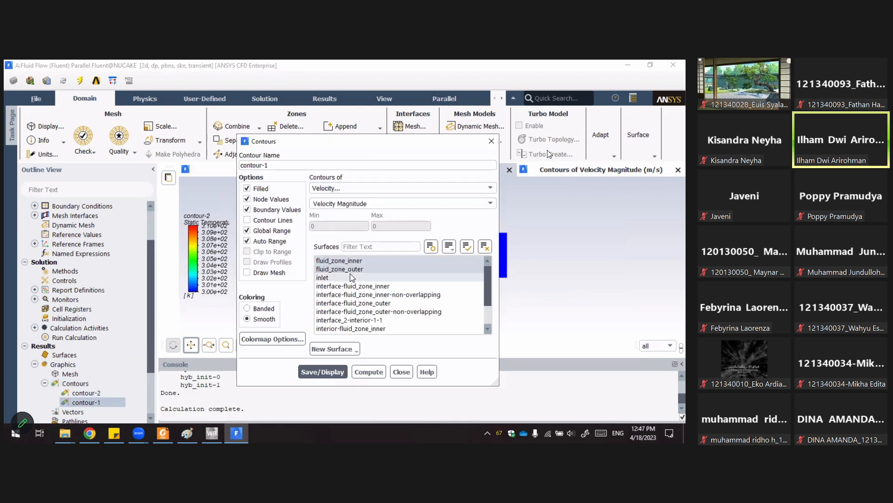
left_click(358, 261)
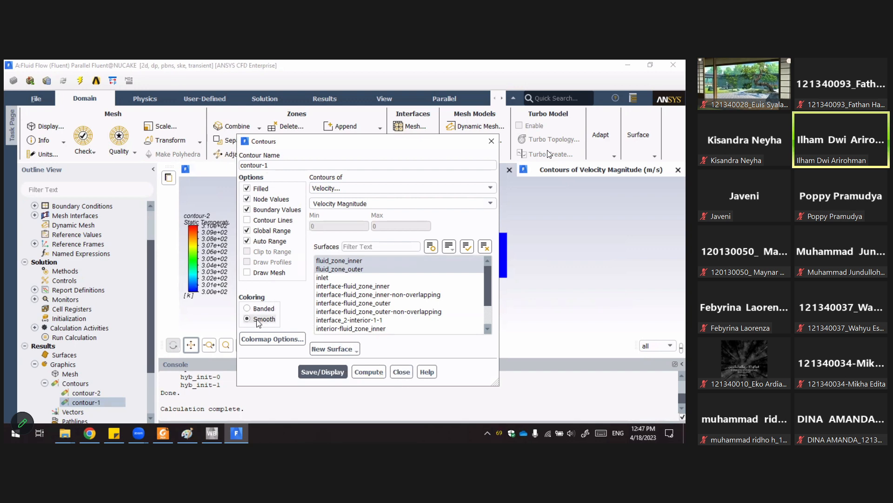
left_click_drag(415, 142, 229, 112)
left_click(215, 342)
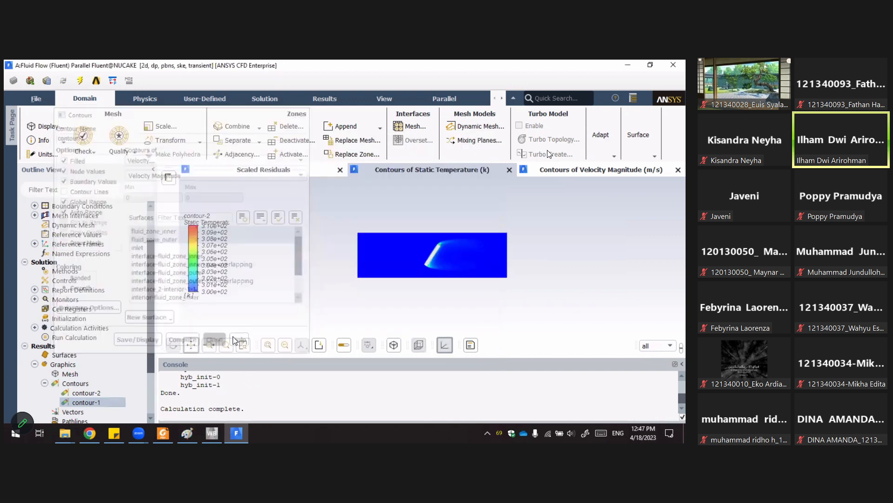
Expand the solution animations and review the animation-velocity definition, including its storage type and objects, without changes.
left_click(35, 327)
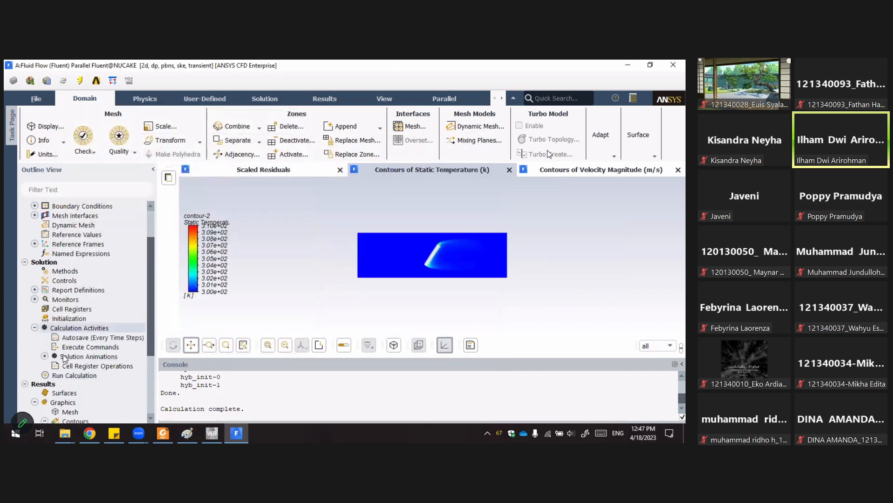
left_click(45, 356)
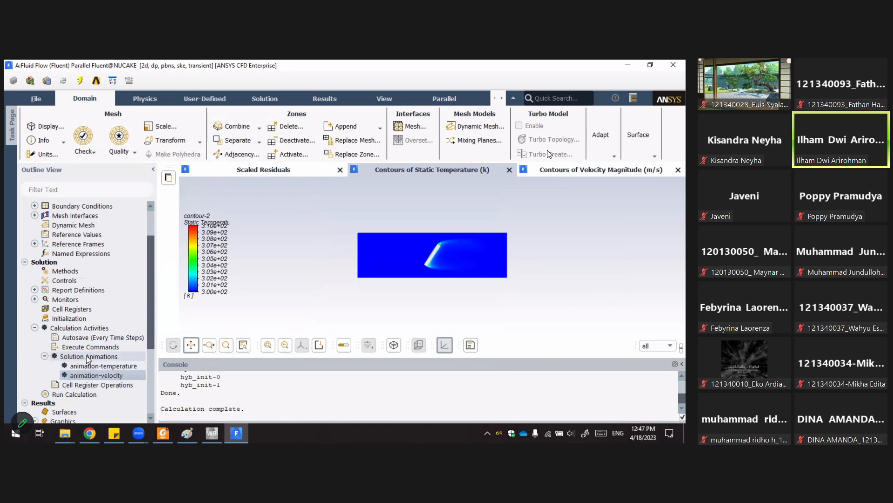
right_click(87, 357)
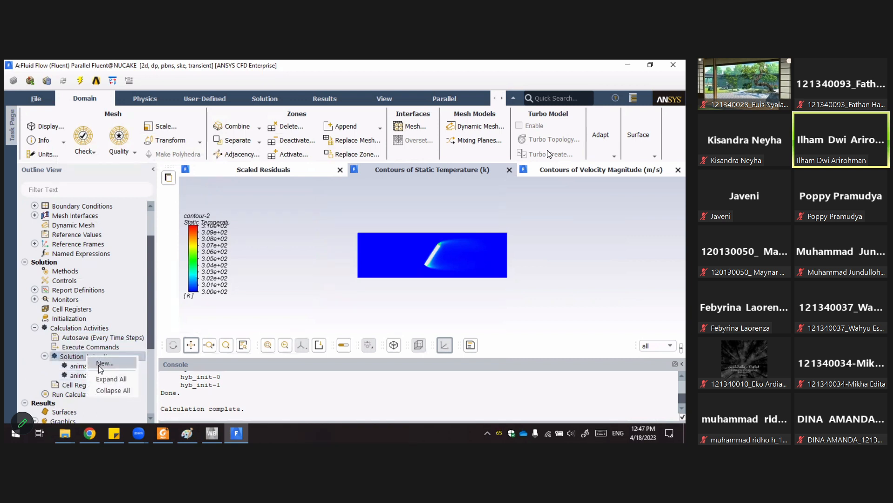
left_click(105, 362)
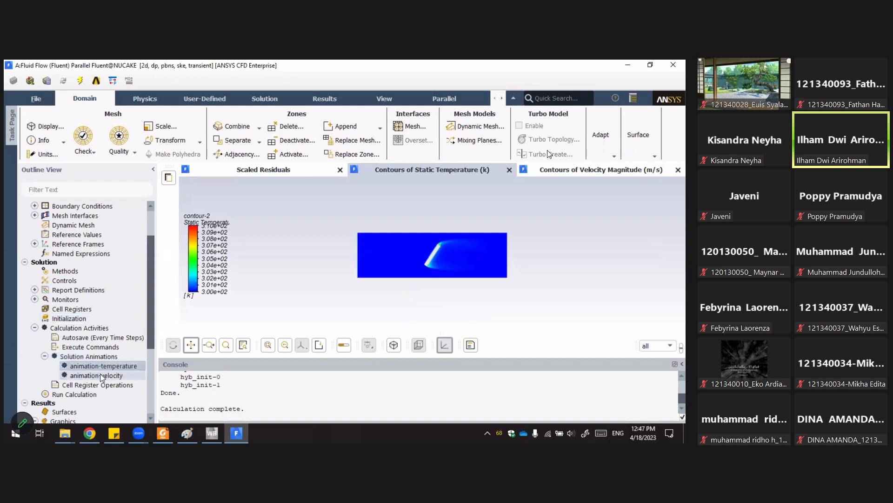
double_click(117, 372)
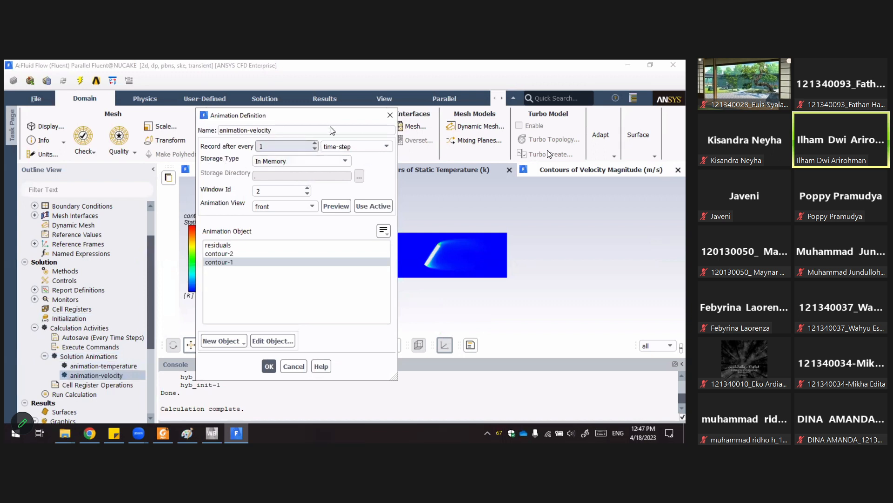
left_click_drag(331, 117, 319, 120)
left_click(325, 166)
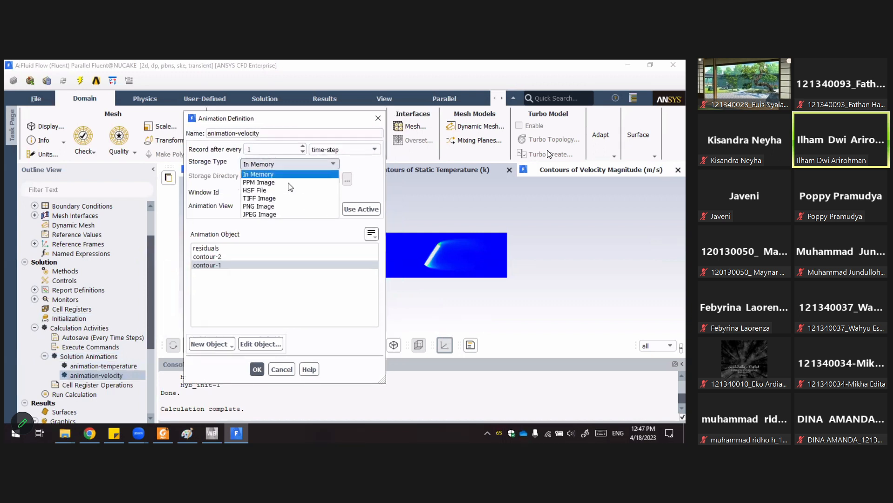
left_click(359, 170)
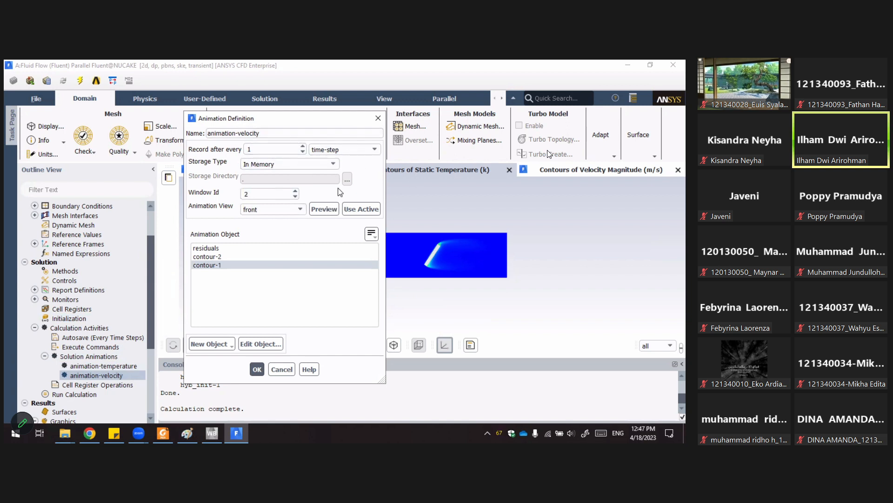
left_click(221, 265)
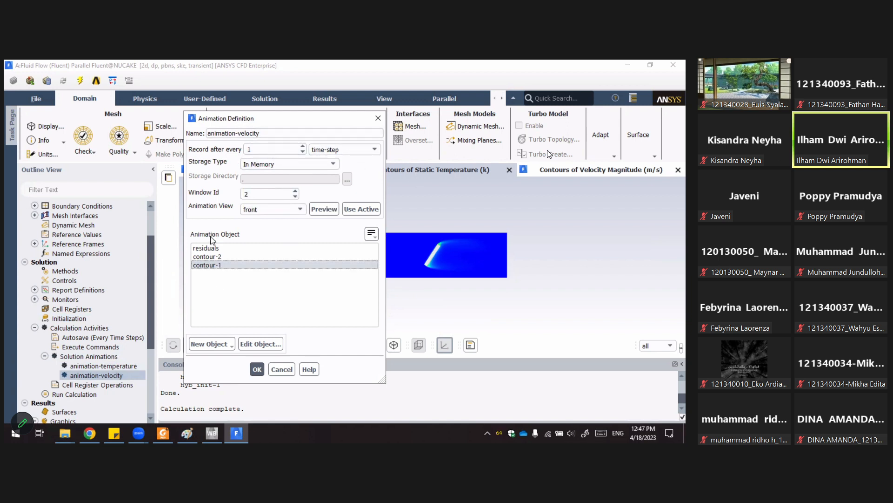
left_click(283, 369)
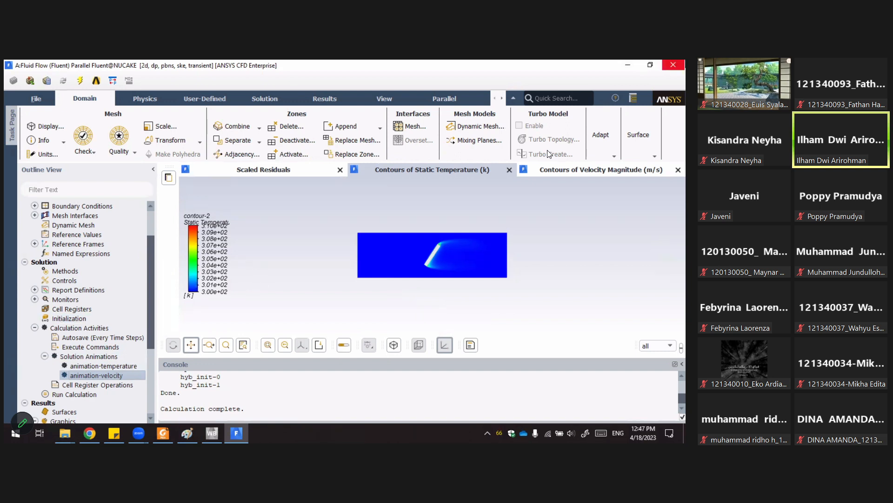
Quit Fluent and open the Fluid Flow system's Results in CFD-Post.
left_click(673, 65)
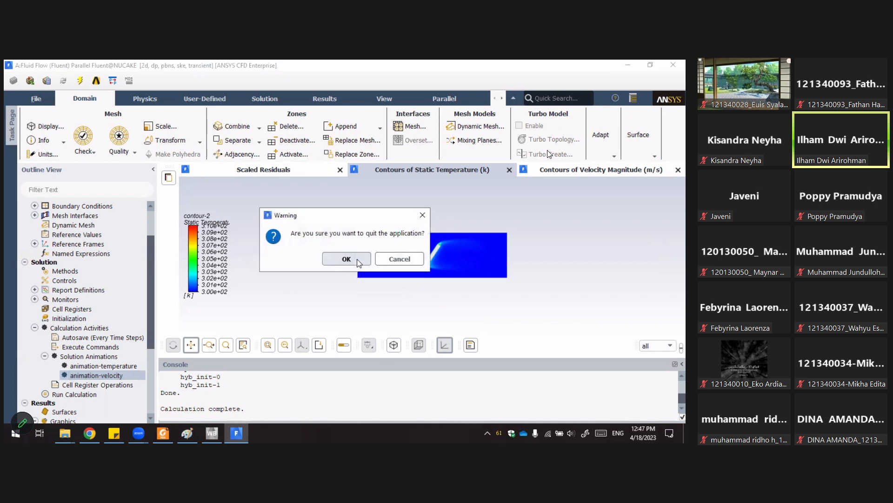
left_click(359, 261)
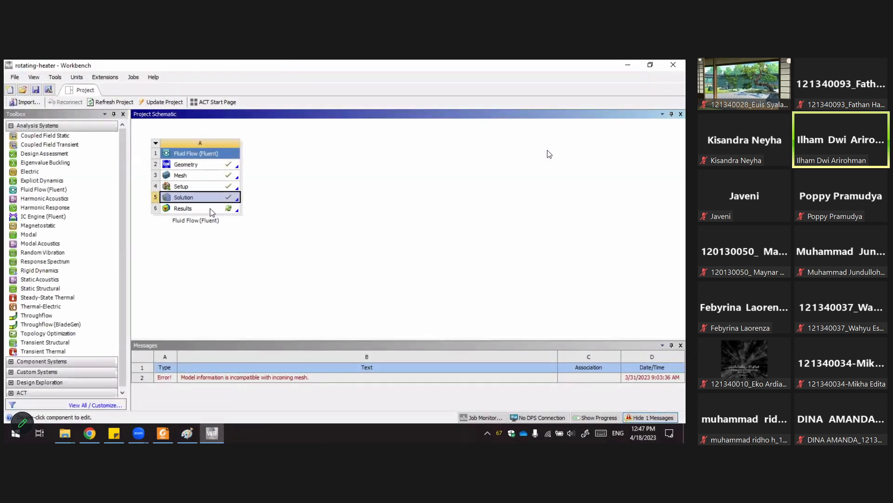
double_click(212, 209)
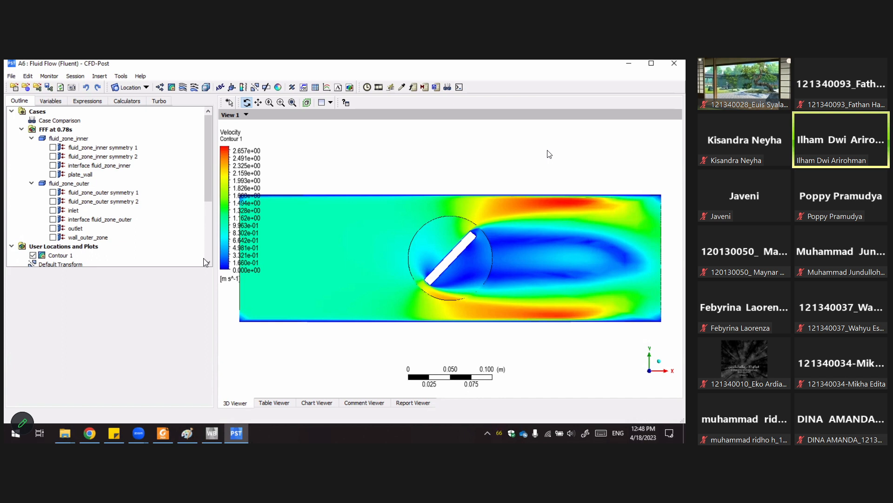
Delete Contour 1 from the user locations and plots.
scroll(169, 171, "down", 4)
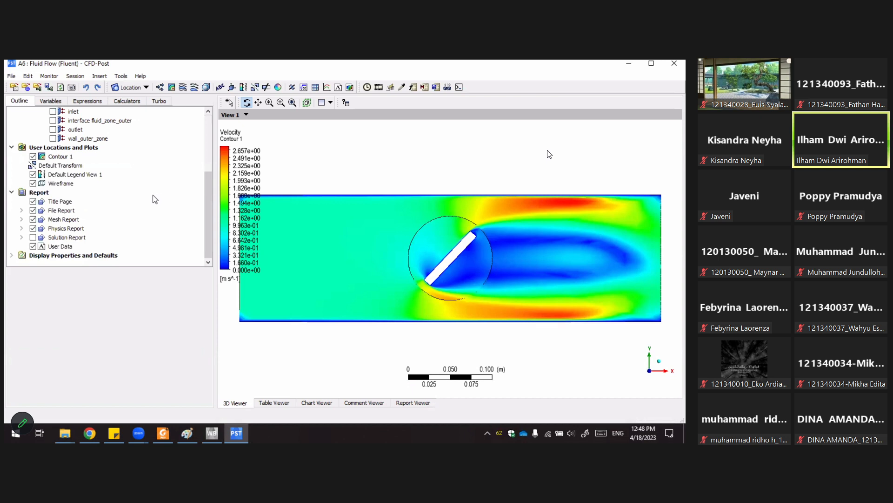
right_click(59, 156)
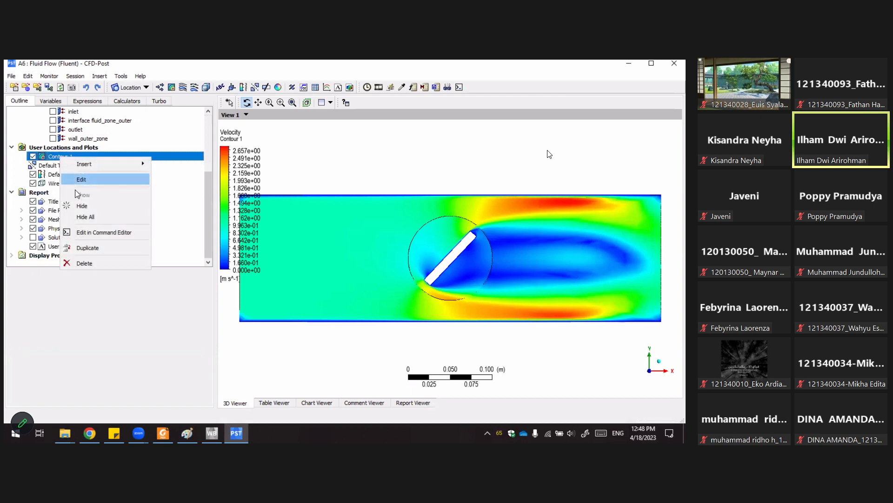
left_click(89, 264)
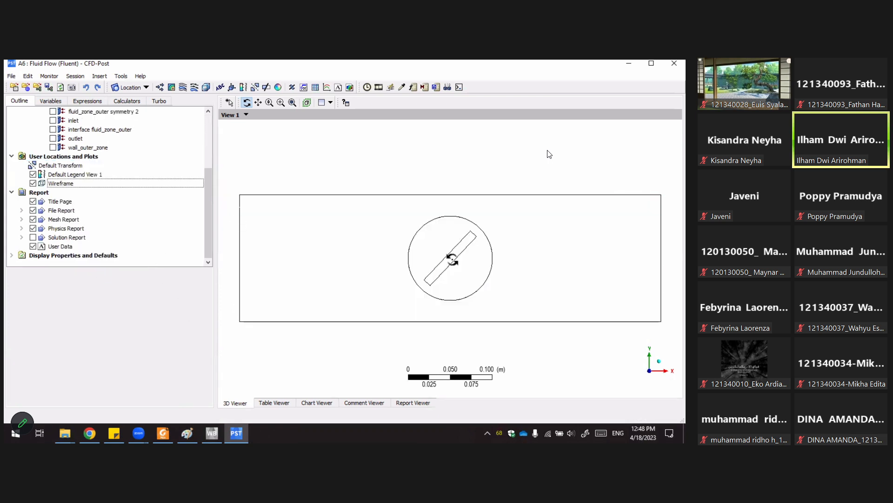
Select the inner and outer fluid zones in the case tree and collapse the FFF at 0.78s case branch.
scroll(180, 235, "up", 4)
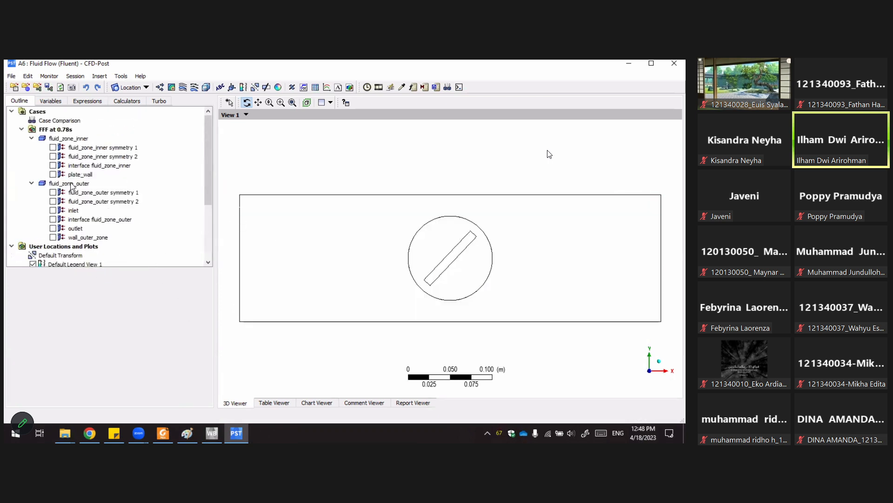
left_click(54, 138)
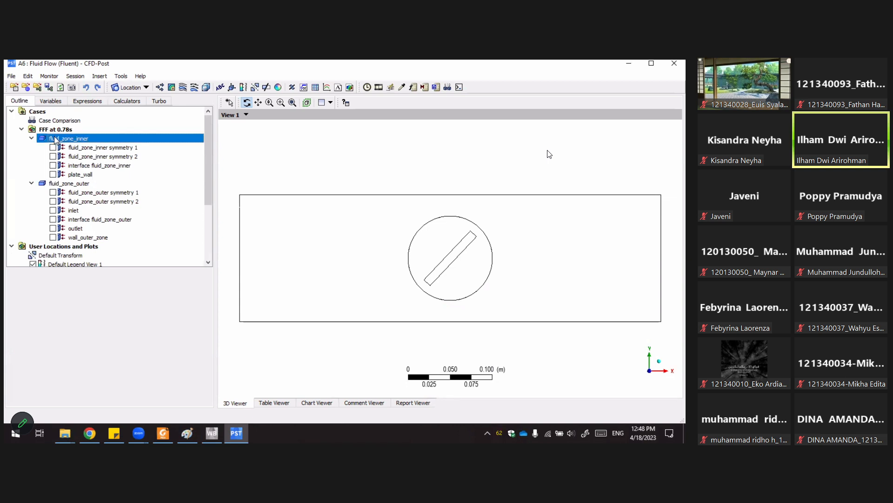
left_click(81, 186)
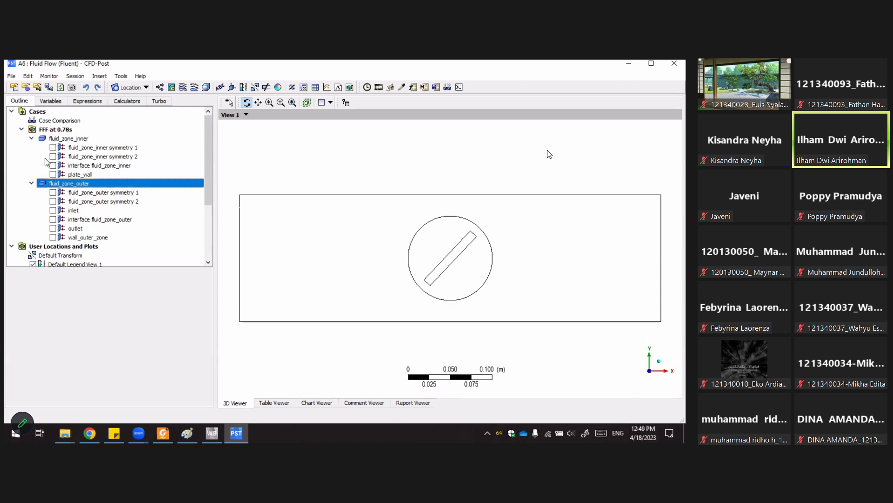
left_click(31, 139)
left_click(31, 147)
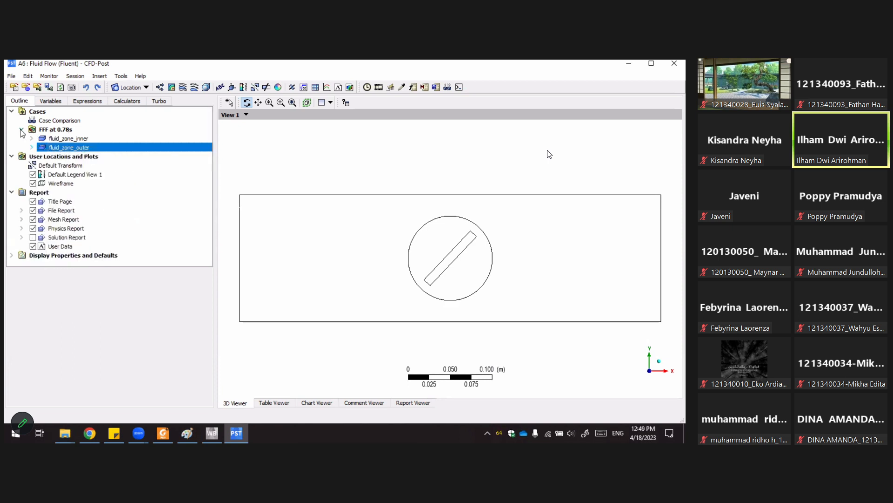
left_click(21, 130)
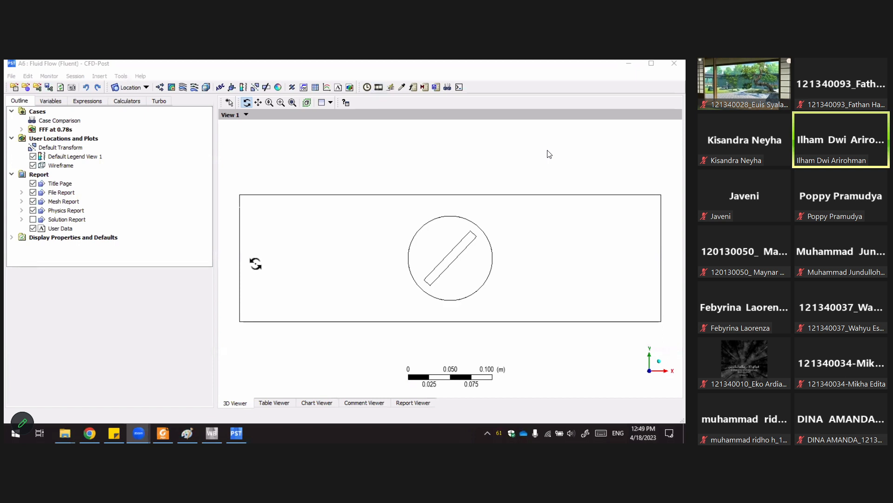
Switch to the file explorer, play FFF1.mp4 from the rotating-heater_files user_files folder, then close the player and minimize the explorer.
mouse_move(64, 433)
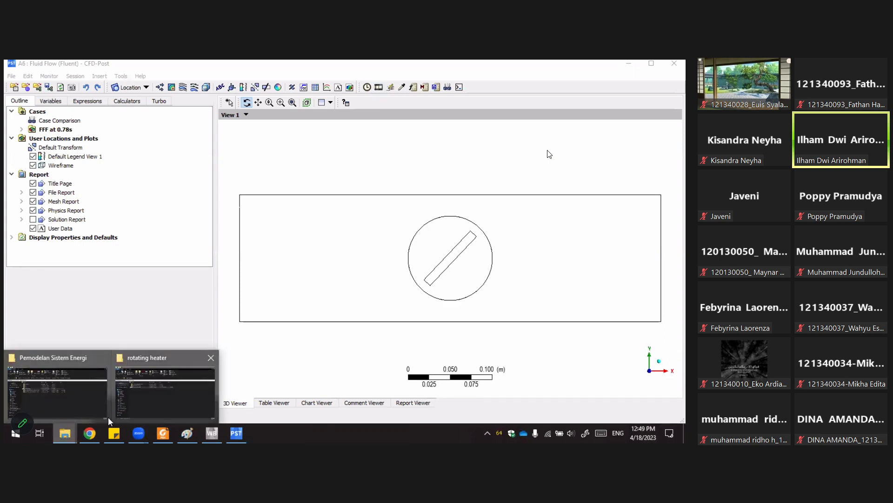
left_click(160, 396)
double_click(161, 192)
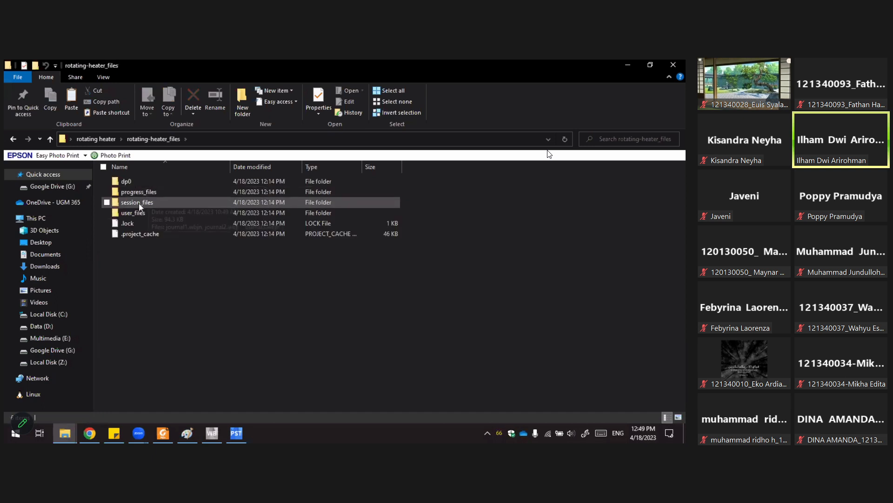
double_click(125, 211)
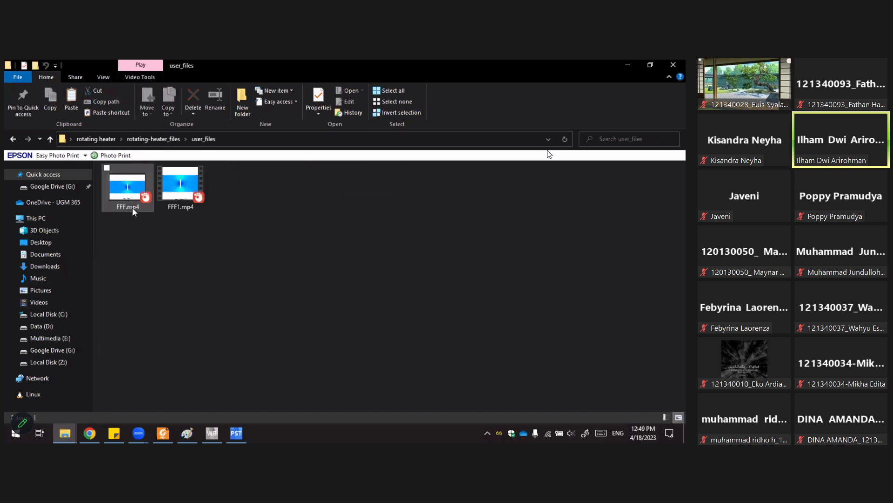
double_click(180, 189)
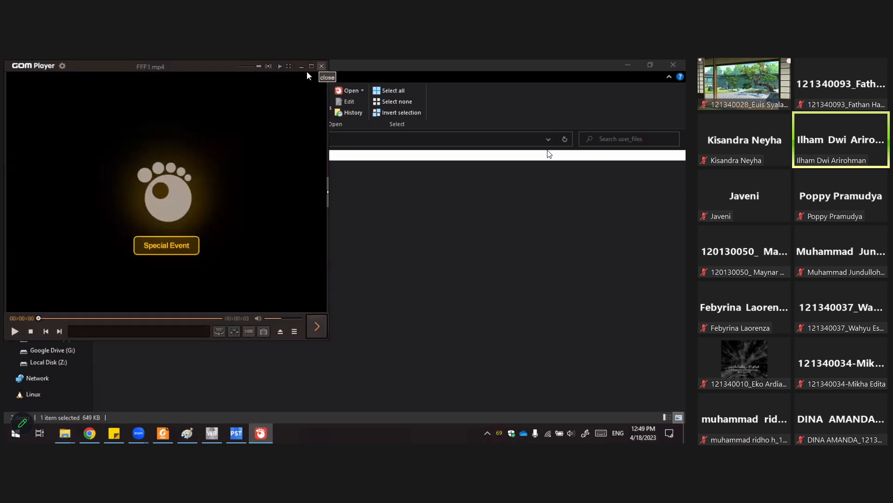
left_click(302, 68)
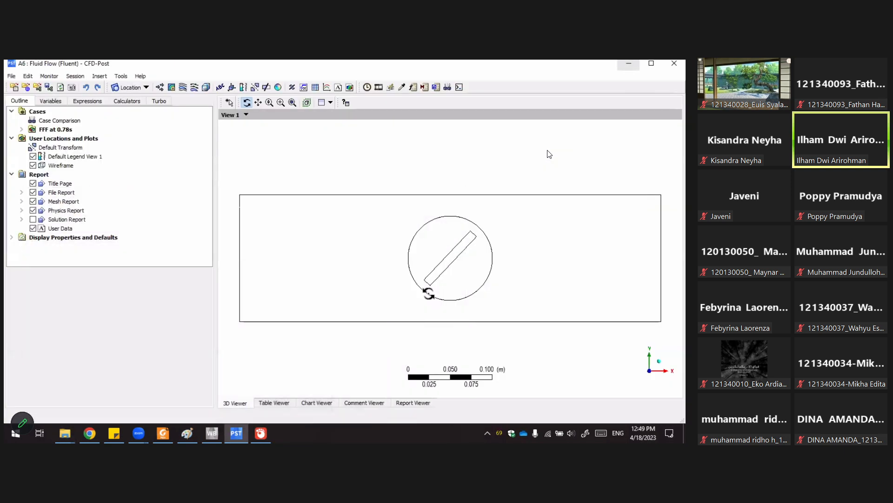
left_click(626, 65)
Insert a contour named Contour 1 and set its locations to fluid_zone_inner symmetry 1 and fluid_zone_outer symmetry 1.
left_click(171, 87)
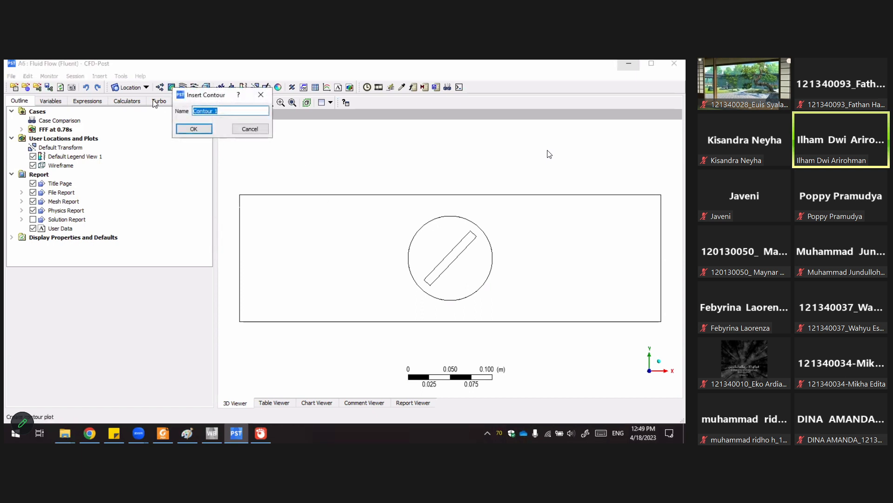
left_click(194, 129)
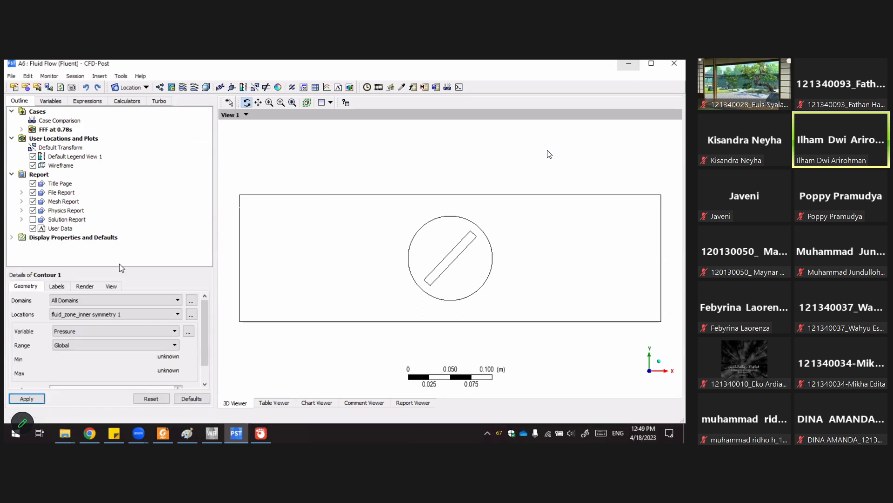
left_click(165, 315)
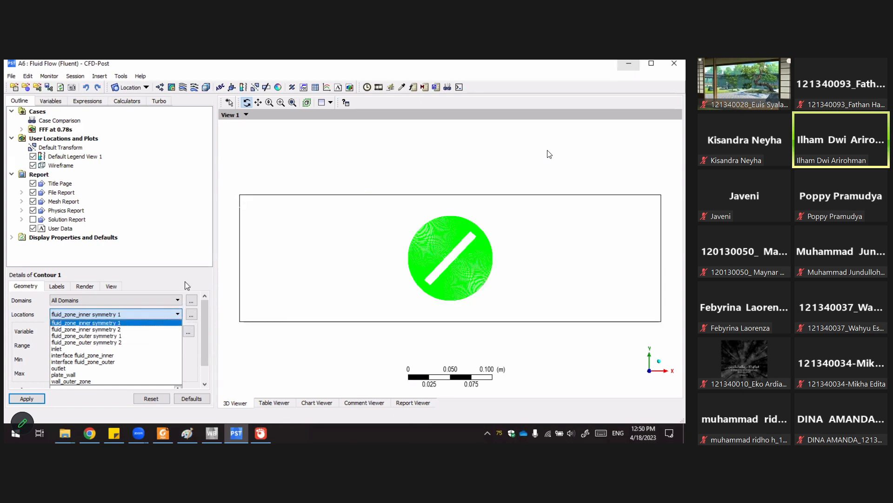
left_click(192, 314)
left_click(191, 314)
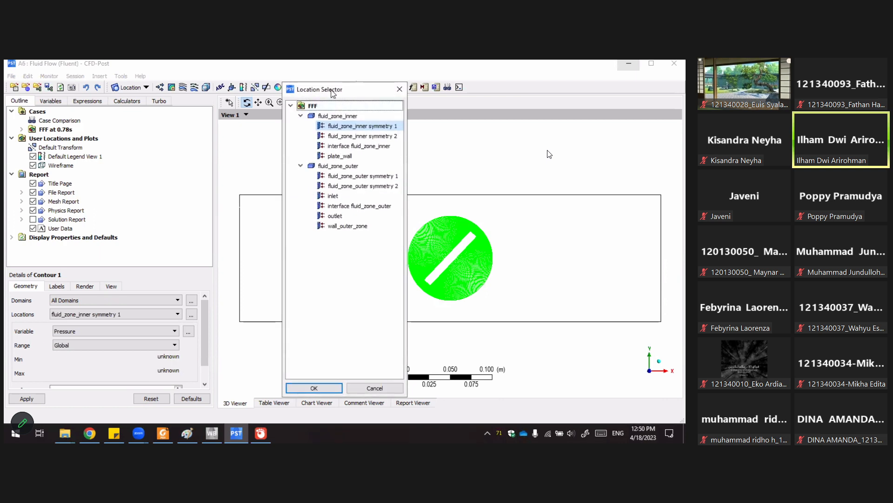
left_click_drag(333, 93, 254, 102)
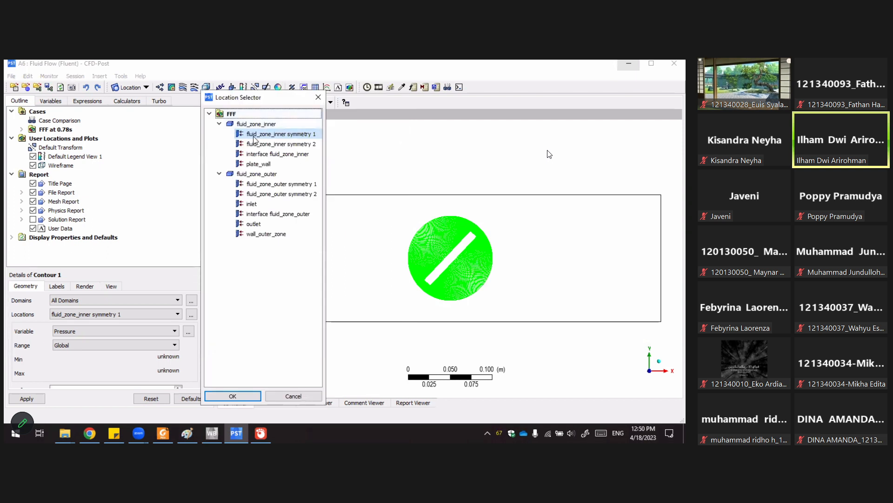
left_click(266, 144)
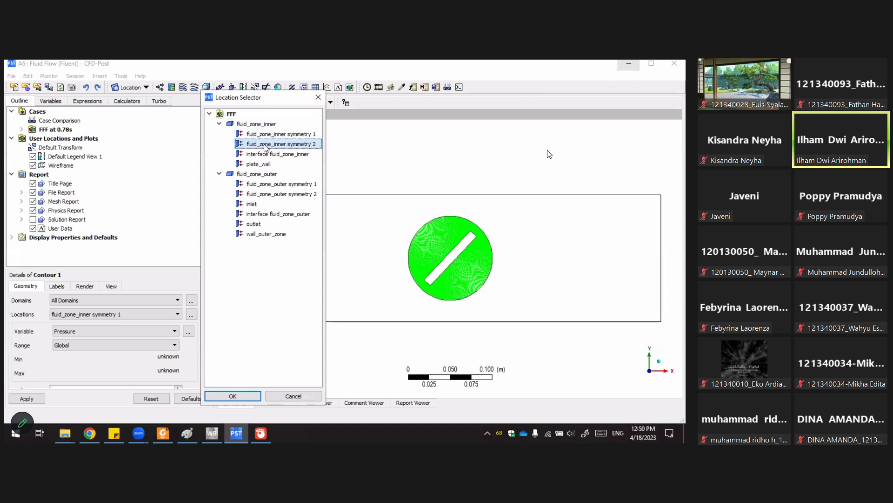
left_click(278, 135)
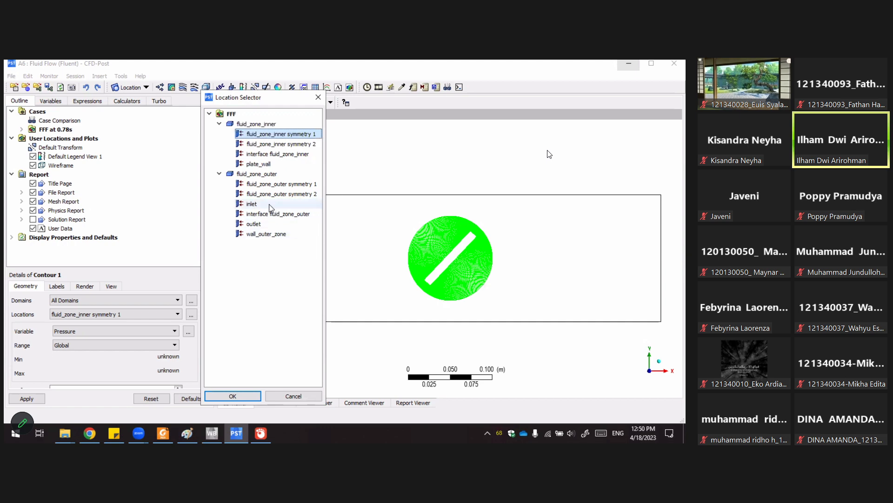
left_click(283, 184)
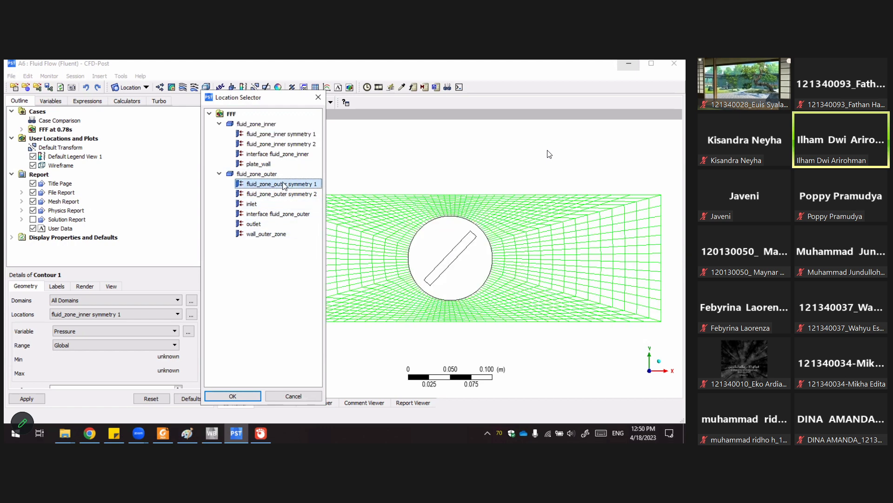
left_click(301, 135, "ctrl")
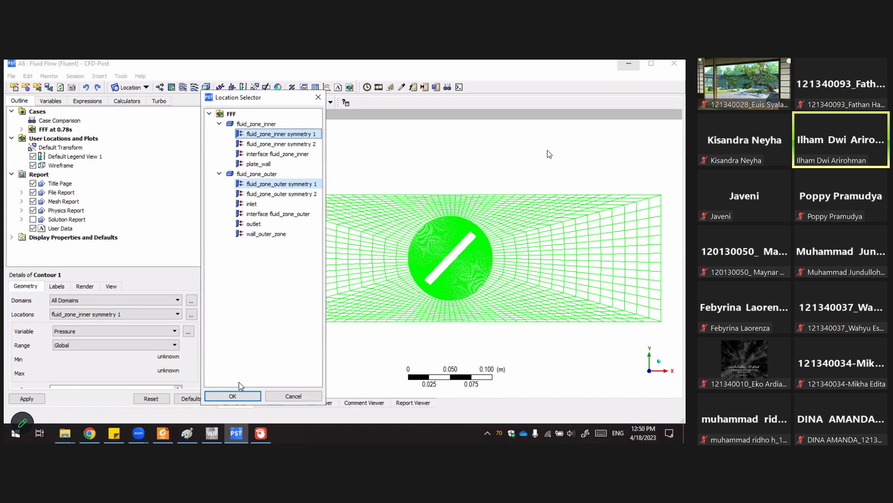
left_click(240, 393)
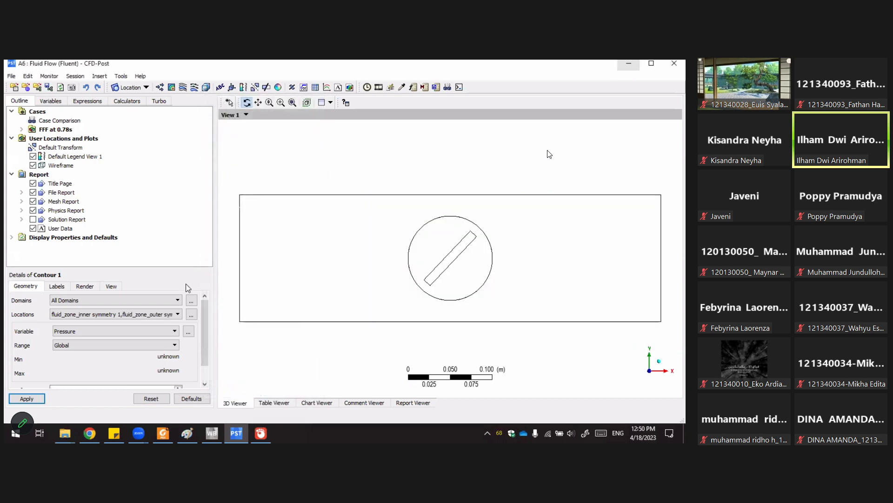
Set Contour 1's variable to Velocity and apply it.
left_click(127, 315)
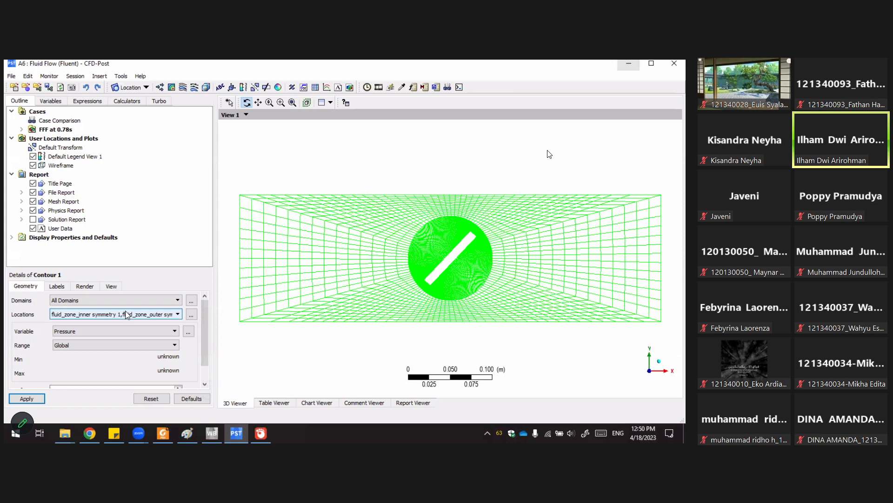
left_click(91, 330)
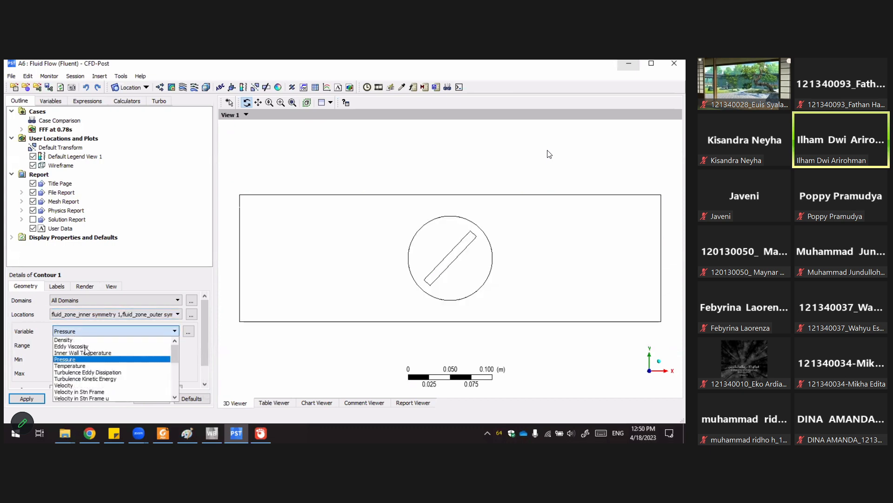
left_click(81, 386)
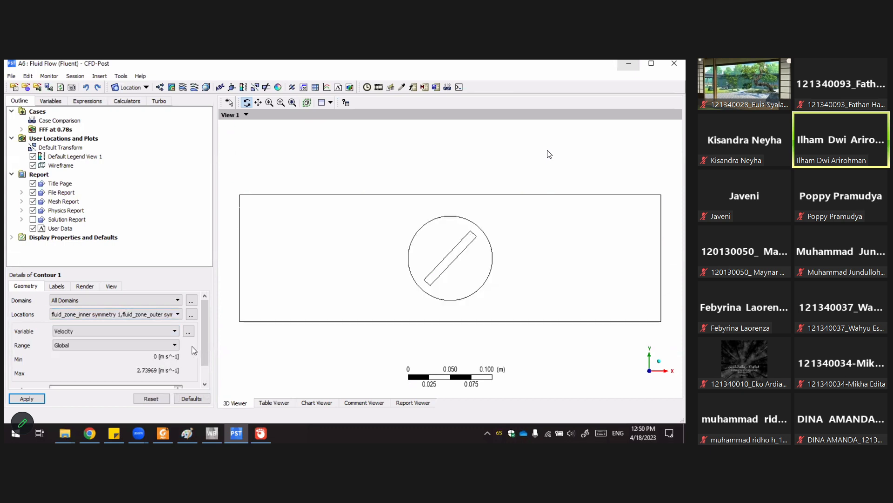
scroll(205, 317, "down", 1)
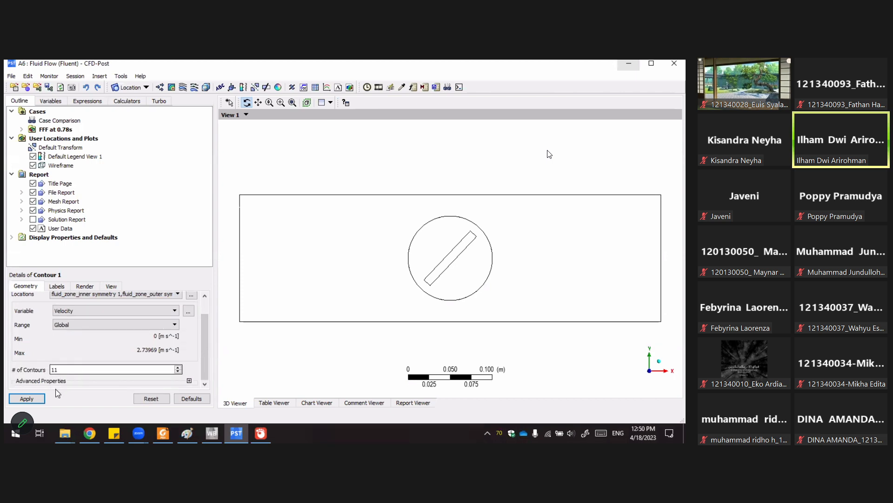
left_click(35, 399)
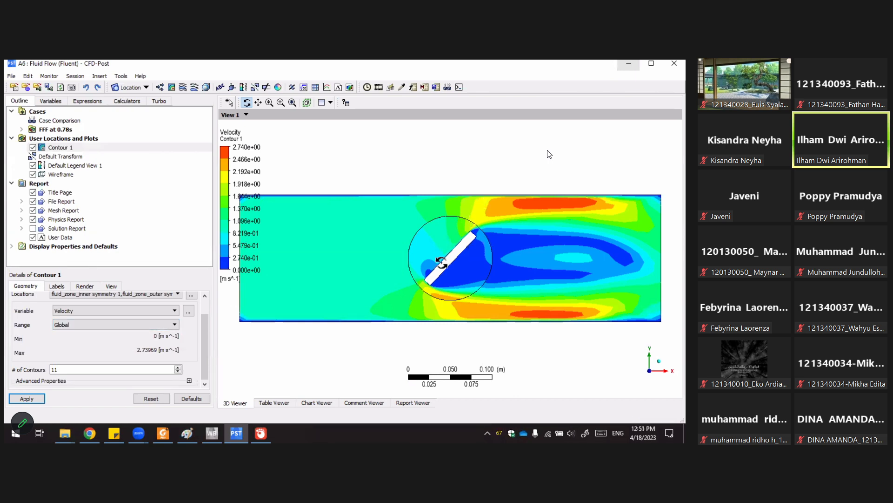
Set the contour's number of contours to 50 and apply.
left_click_drag(61, 370, 48, 376)
type("50")
left_click(42, 403)
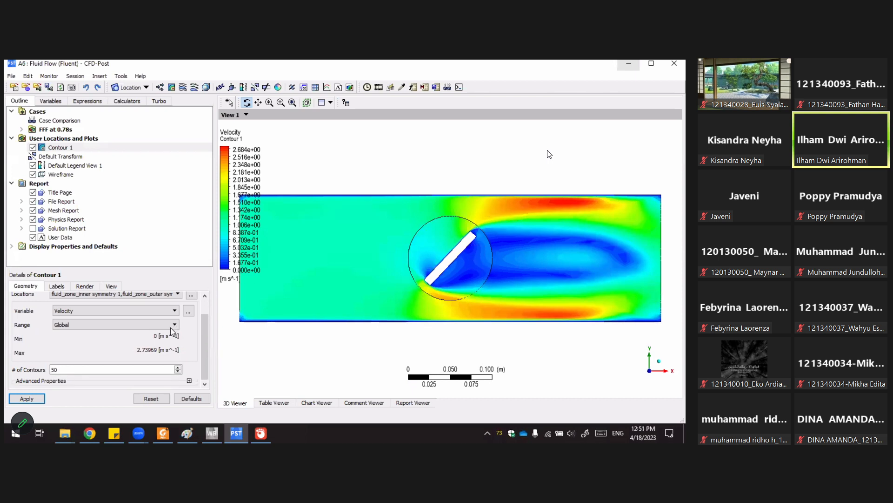
Set the contour's number of contours to 100 and apply.
left_click_drag(61, 372, 28, 374)
type("100")
left_click(33, 399)
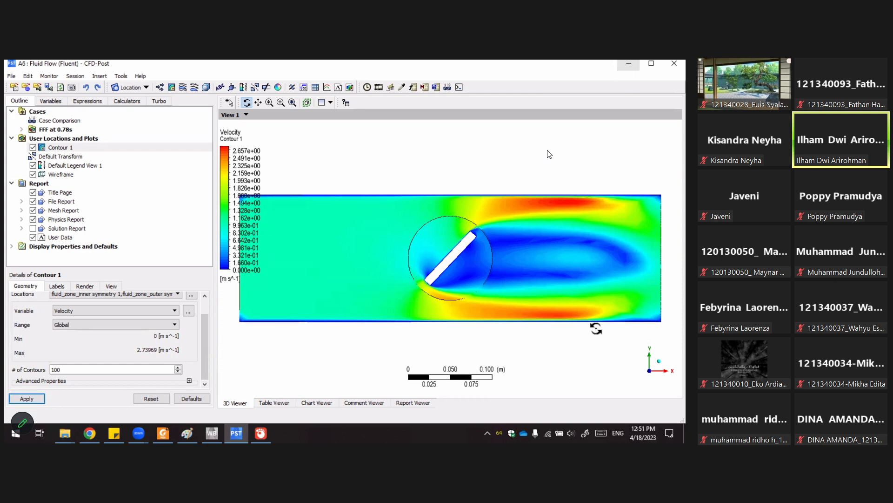
Open the Animation tool, choose Timestep Animation and enable Save Movie.
scroll(550, 154, "down", 5)
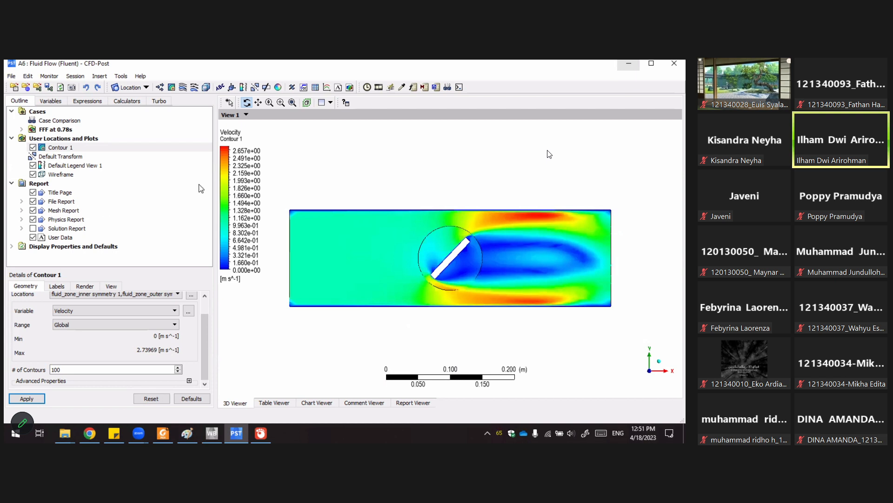
left_click(379, 88)
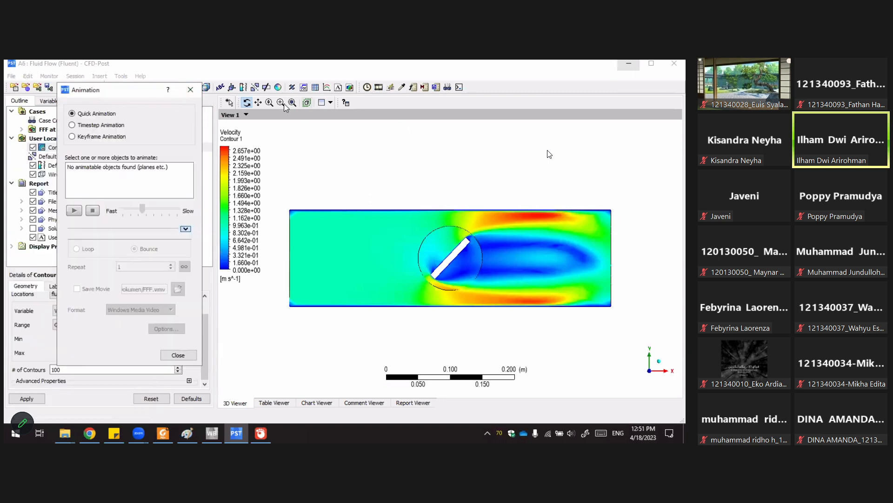
left_click(72, 125)
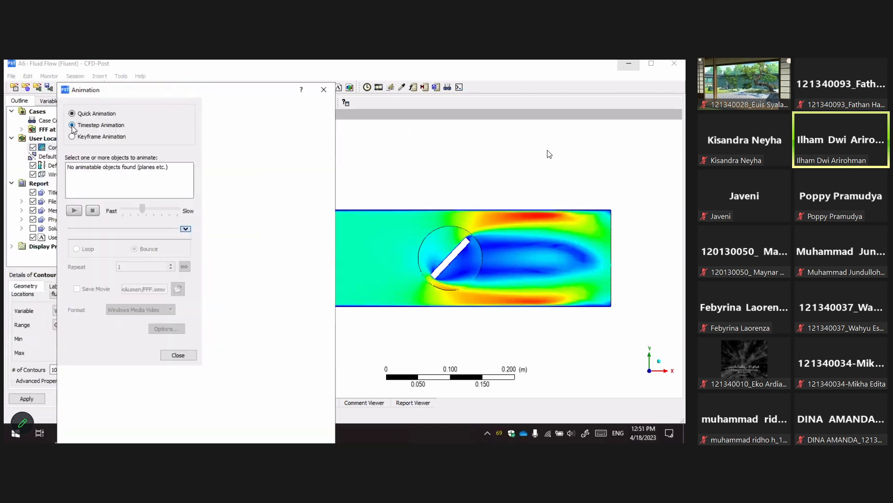
left_click(72, 159)
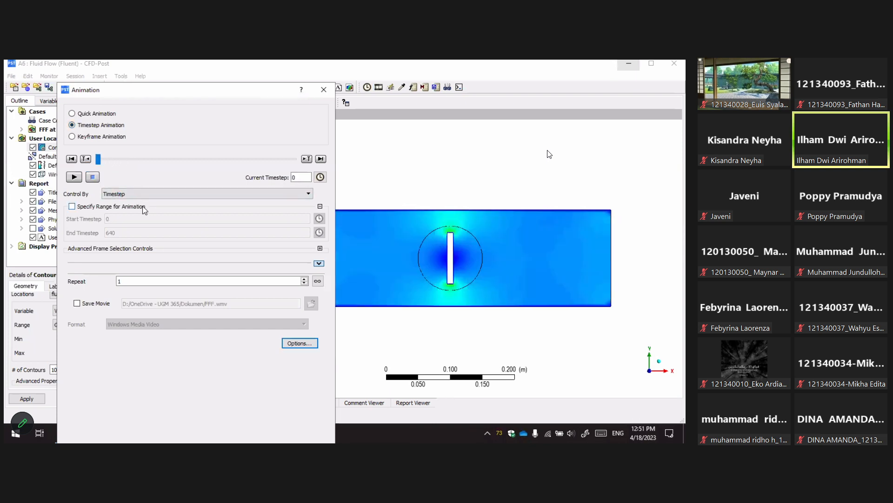
left_click_drag(187, 93, 207, 71)
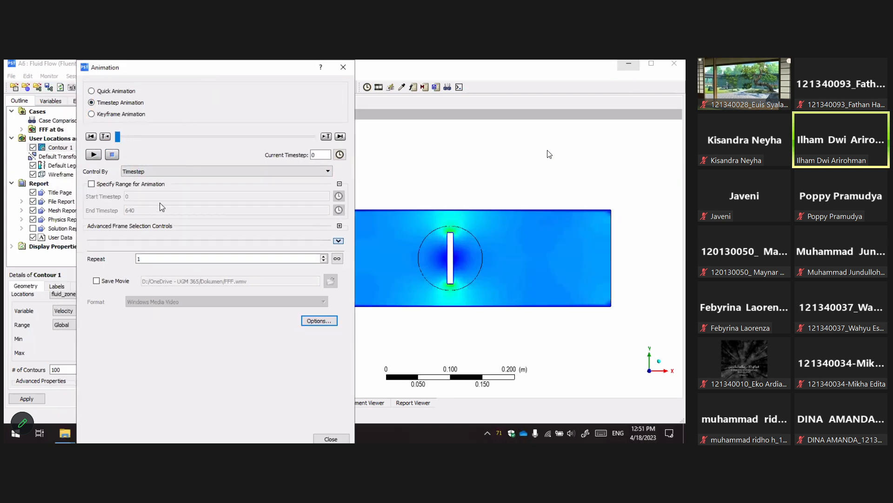
left_click(114, 280)
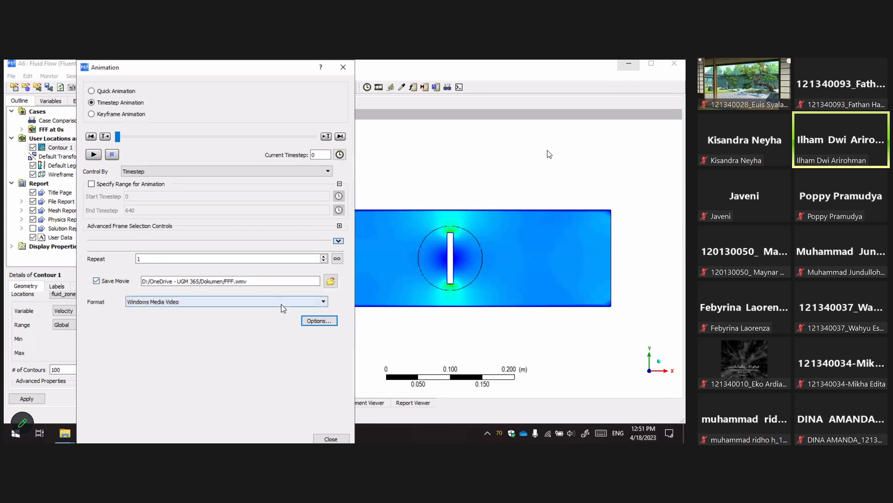
Save the movie as FFF2.mp4 in MPEG4 format in the user_files folder.
left_click(331, 282)
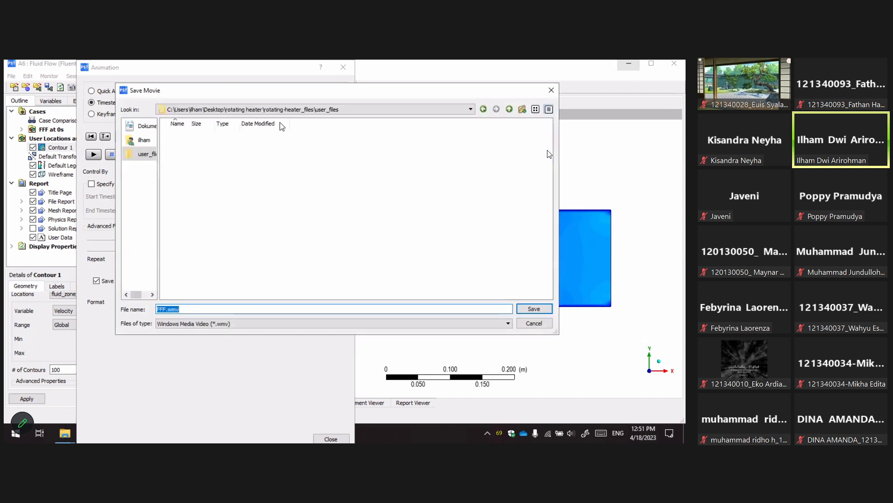
left_click(191, 323)
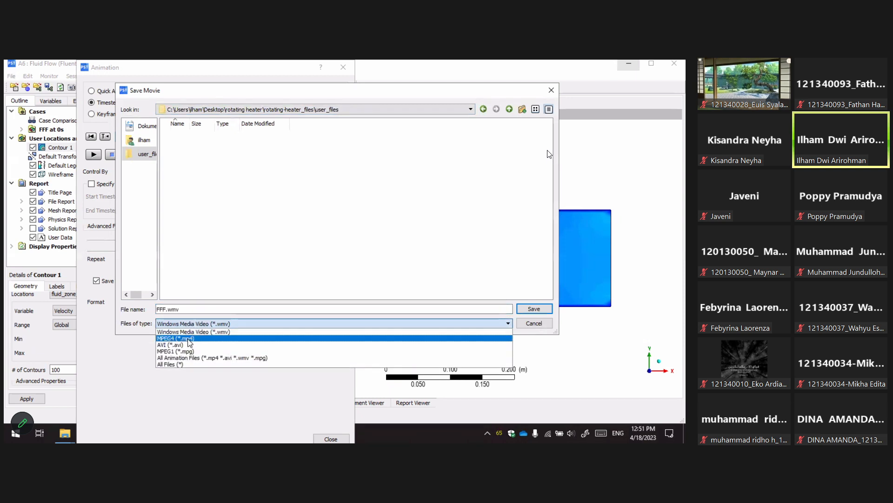
left_click(188, 339)
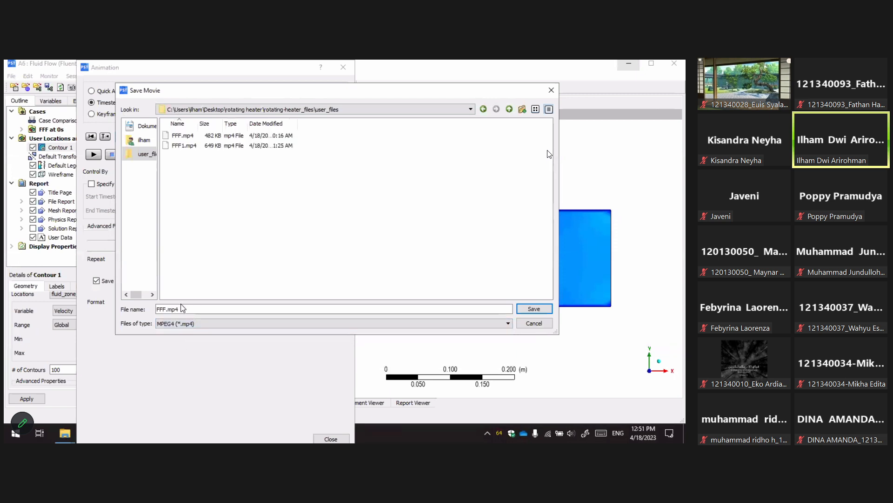
left_click(164, 309)
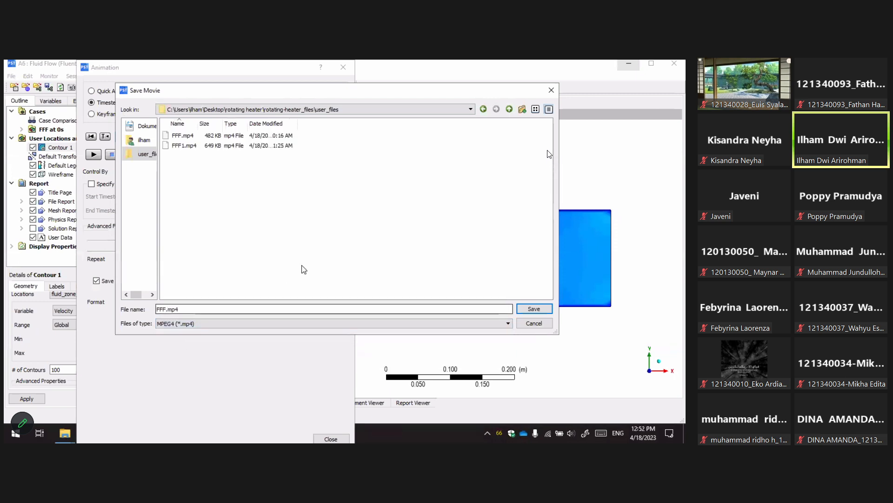
type("2")
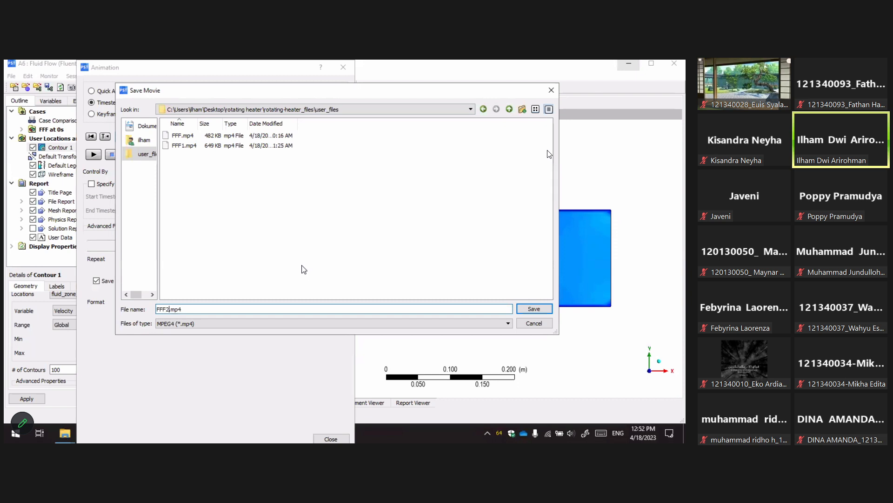
left_click(543, 311)
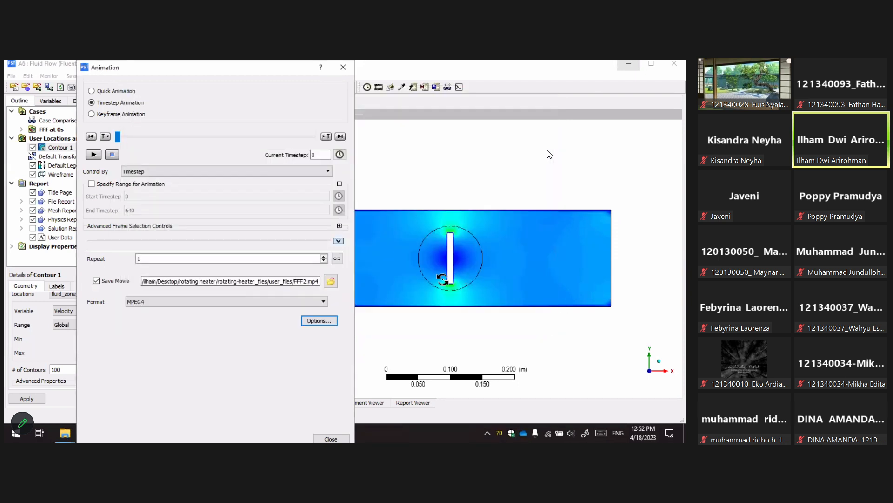
In the animation options, enable White Background and set the image size to HD Video 720p.
left_click(319, 320)
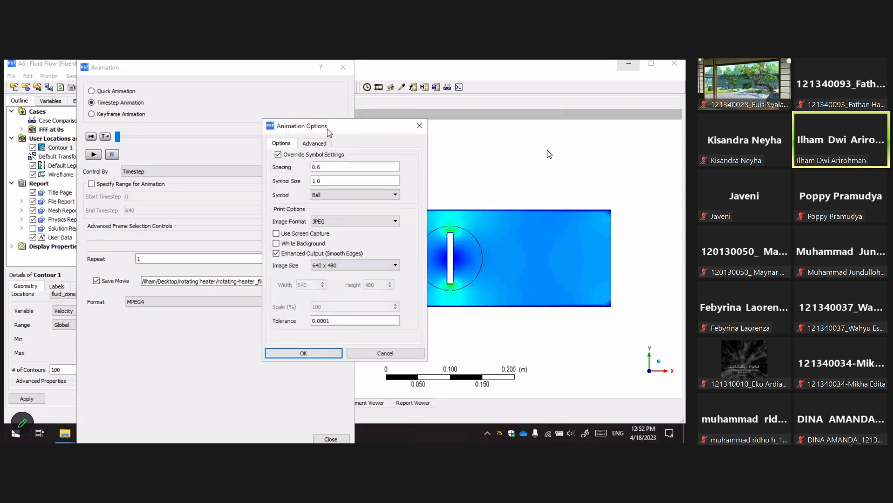
left_click_drag(326, 130, 278, 85)
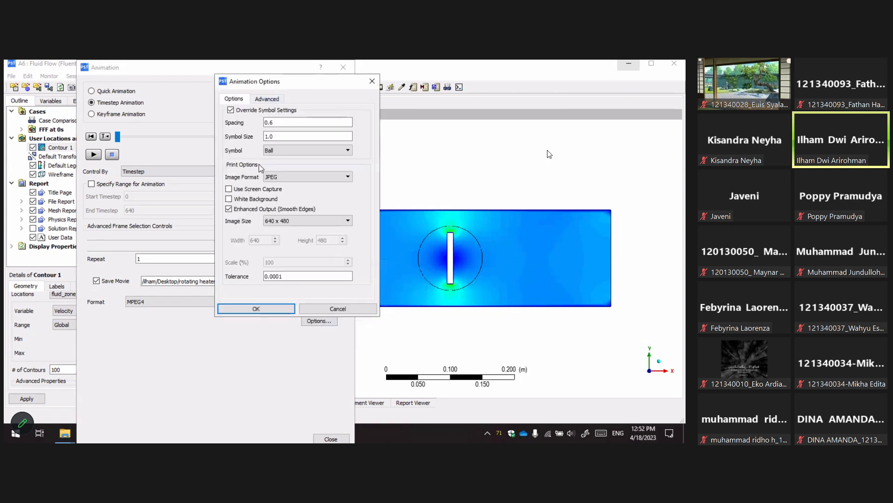
left_click(229, 199)
left_click(278, 222)
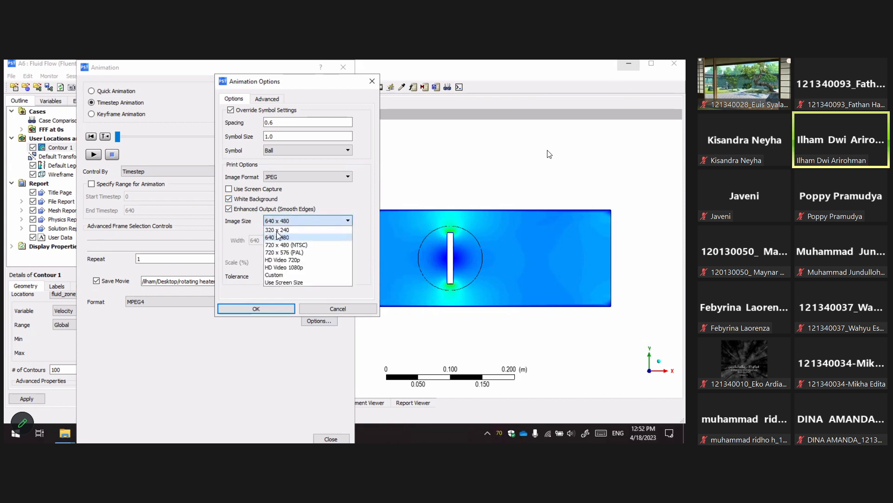
left_click(290, 269)
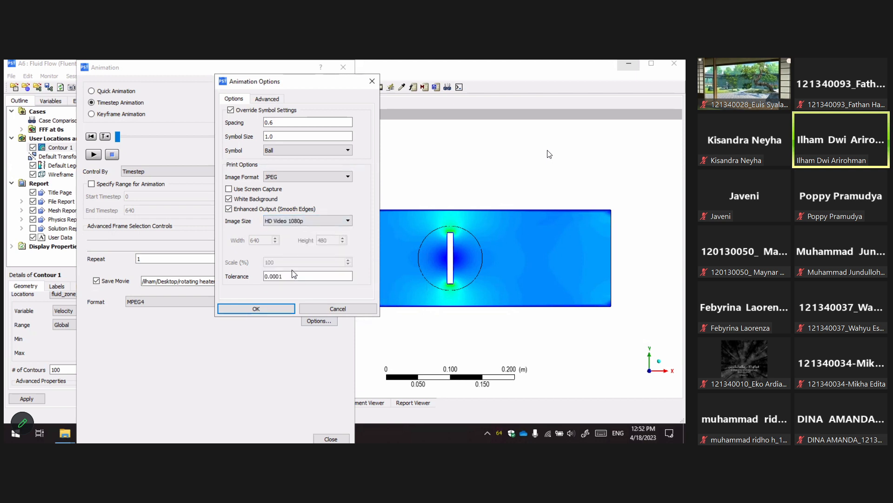
left_click(299, 224)
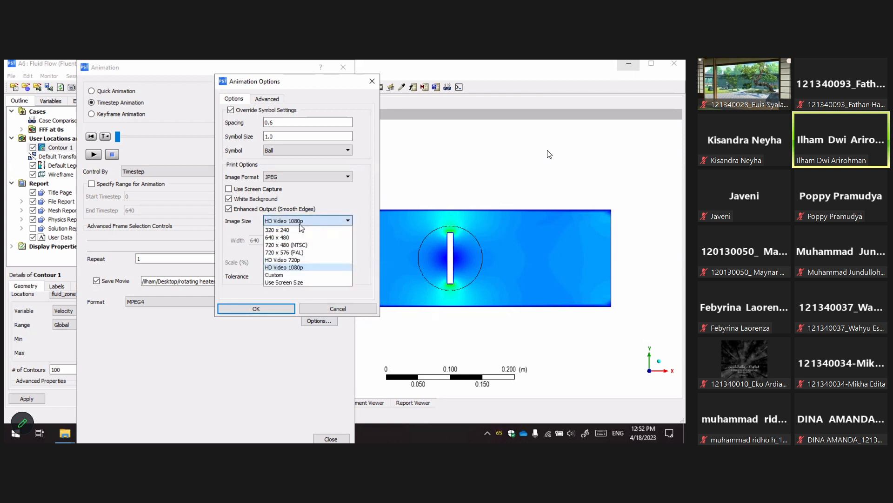
left_click(291, 261)
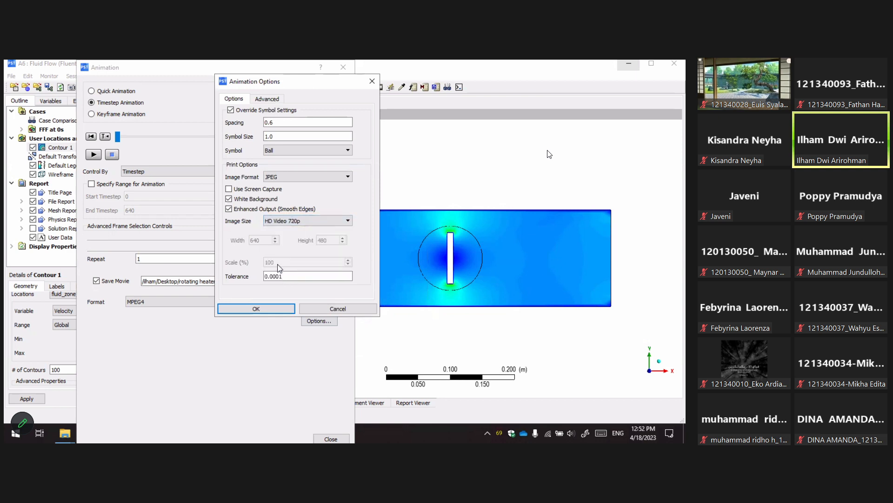
Set the MPEG frame rate to 29.97 in the advanced animation options and confirm the options.
left_click(268, 100)
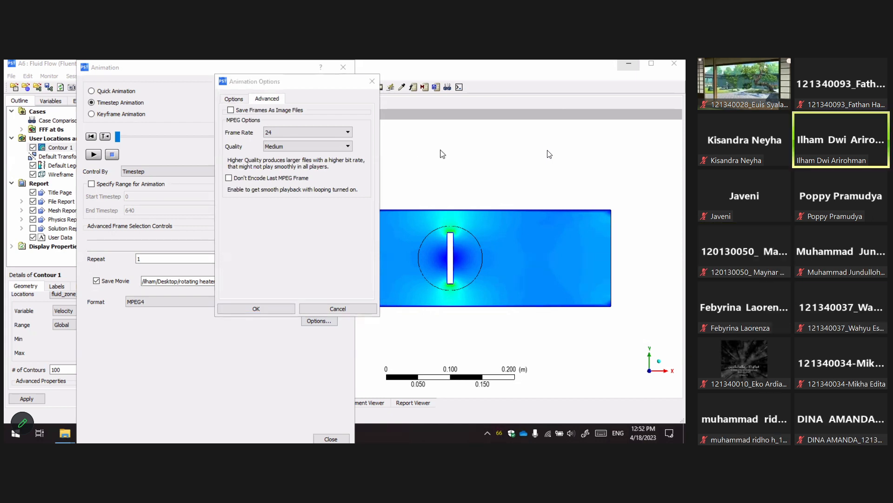
left_click(294, 135)
left_click(295, 135)
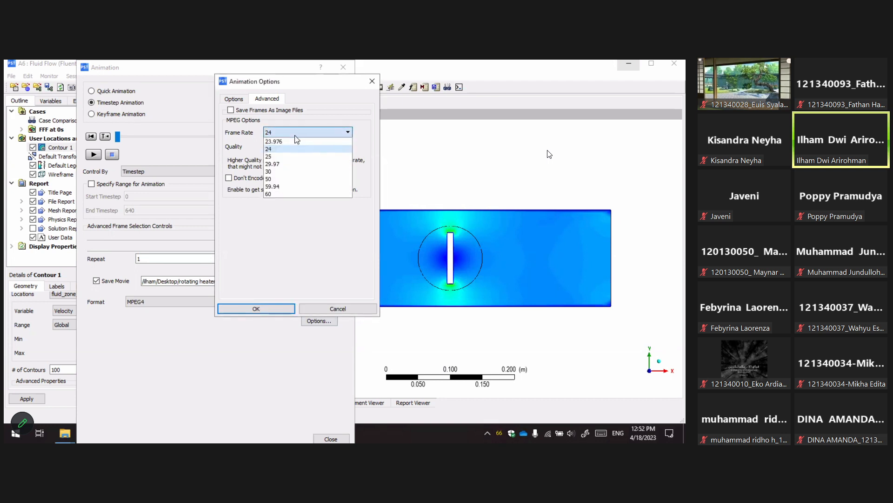
left_click(346, 130)
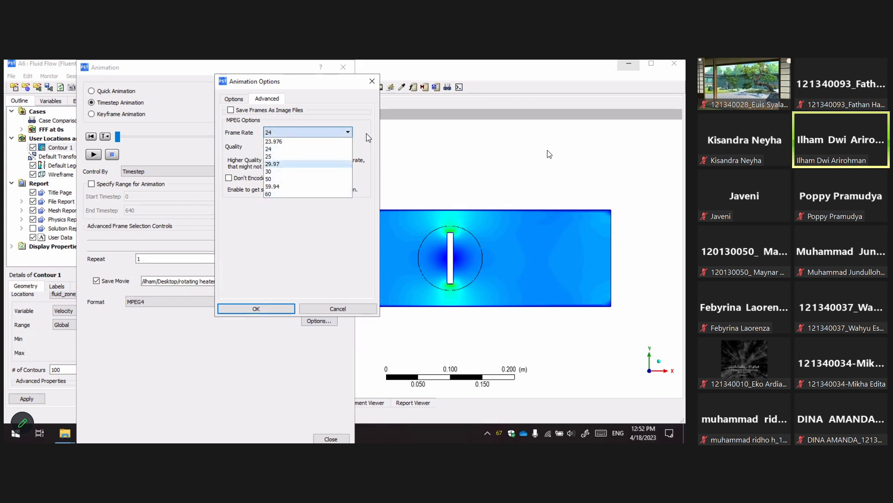
left_click(359, 137)
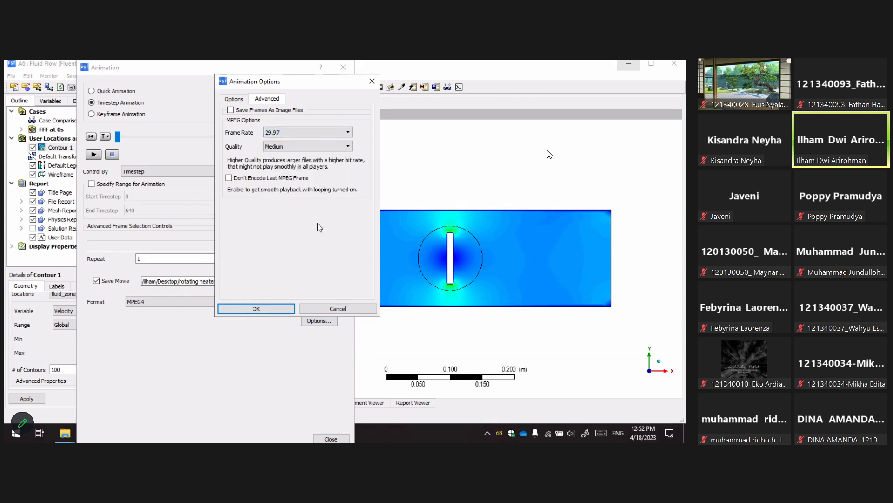
left_click(347, 146)
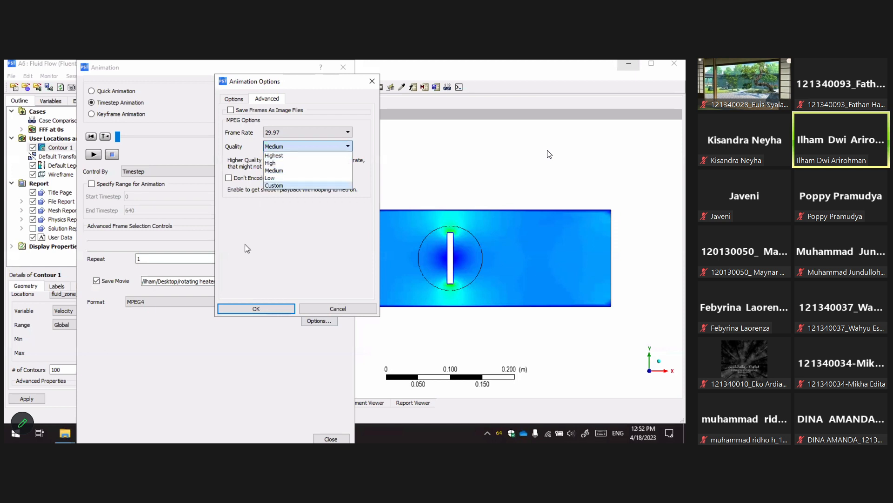
left_click(298, 186)
left_click(304, 146)
left_click(301, 187)
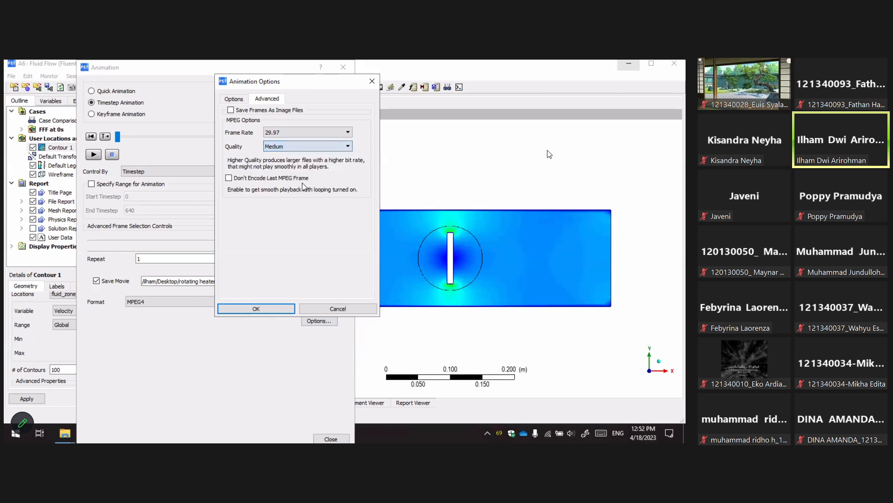
left_click(268, 312)
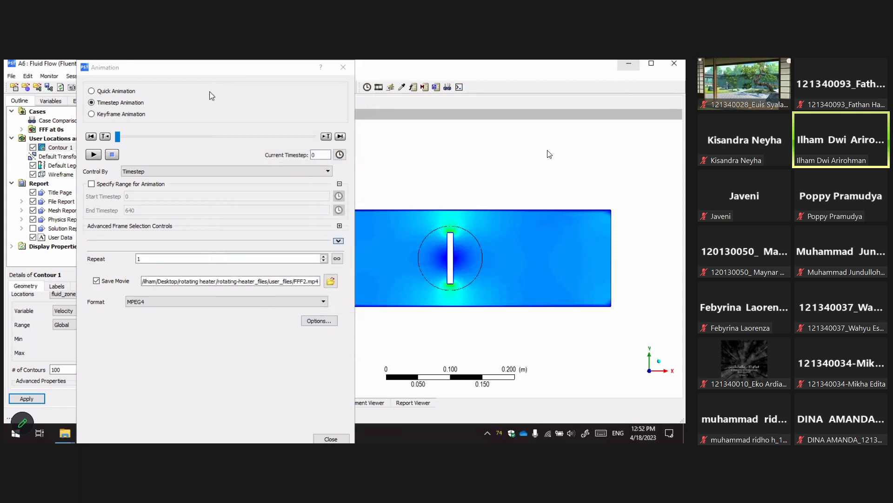
Play the timestep animation to record the movie, then close the Animation dialog.
mouse_move(205, 62)
left_mouse_down()
mouse_move(204, 158)
mouse_move(201, 62)
left_mouse_up()
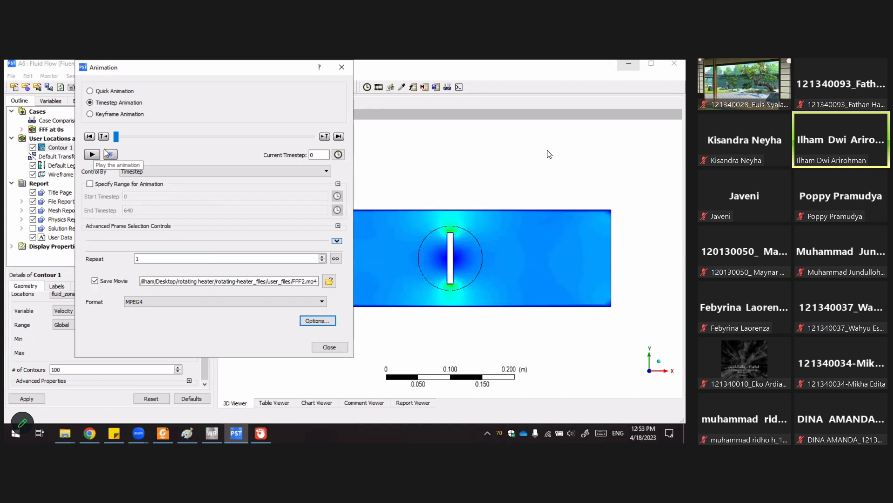
left_click_drag(268, 82, 252, 88)
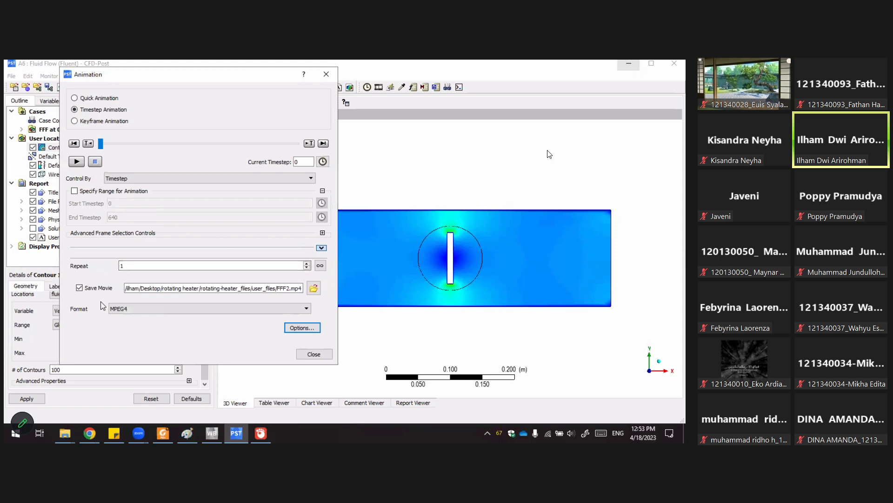
left_click(76, 161)
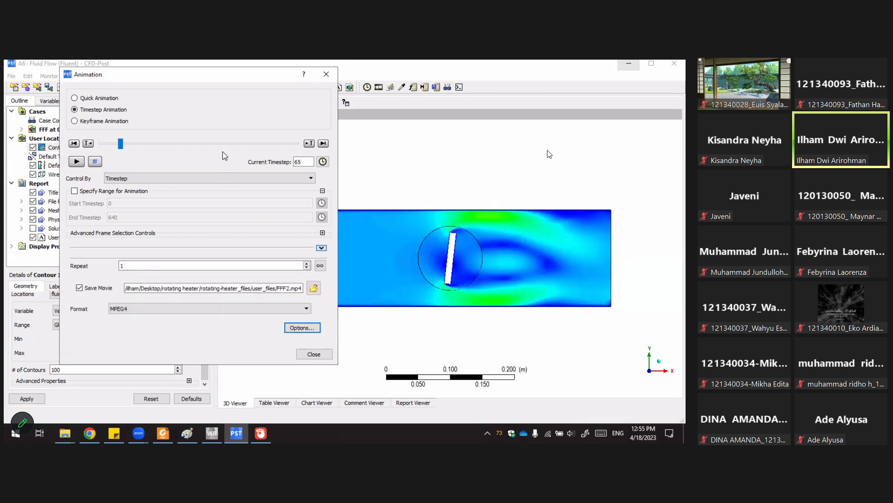
left_click(312, 353)
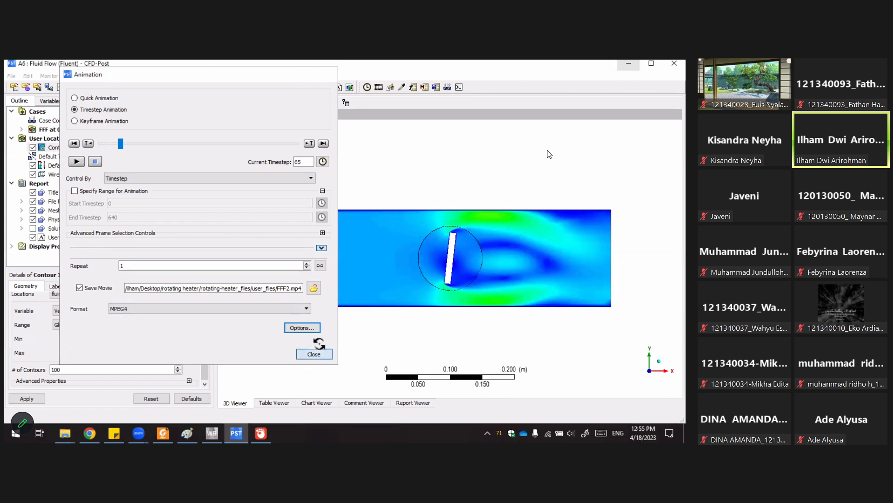
Switch to File Explorer and browse to the user_files folder to locate FFF2.mp4.
left_click(64, 432)
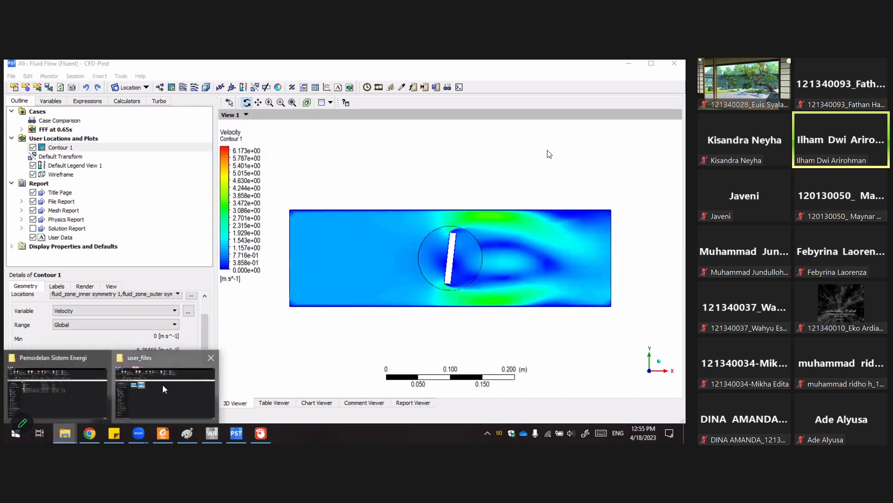
left_click(164, 389)
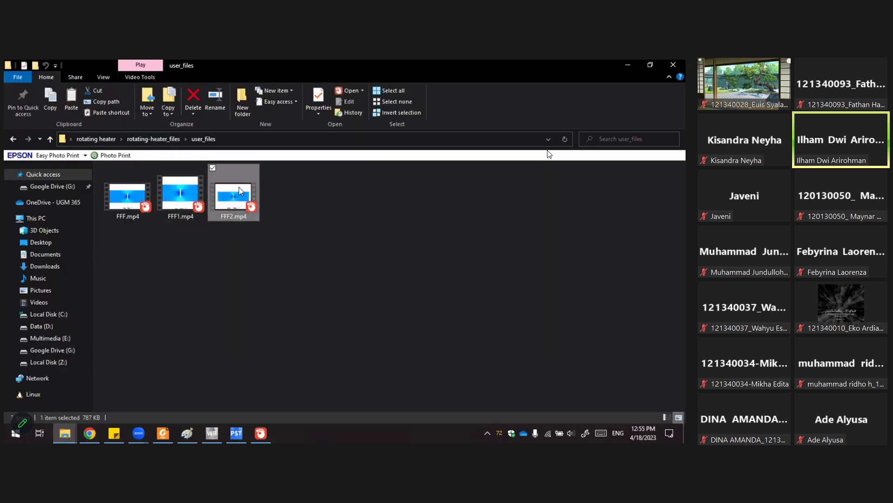
left_click(157, 139)
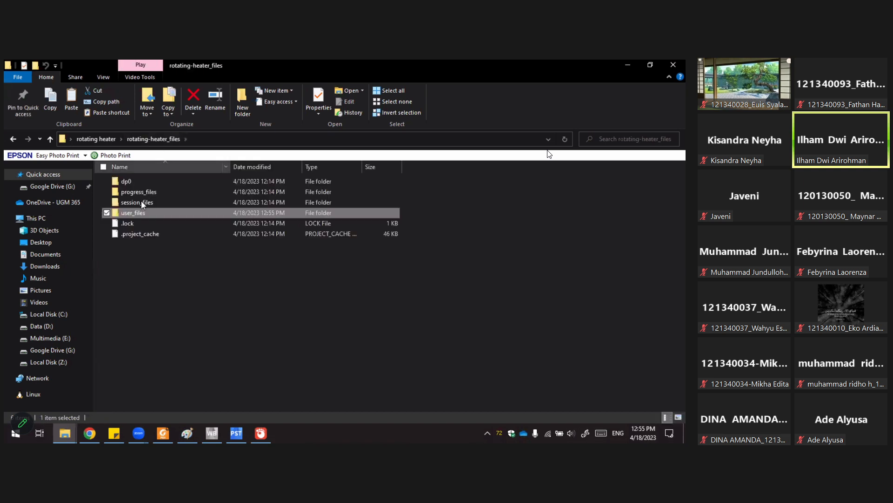
left_click(95, 139)
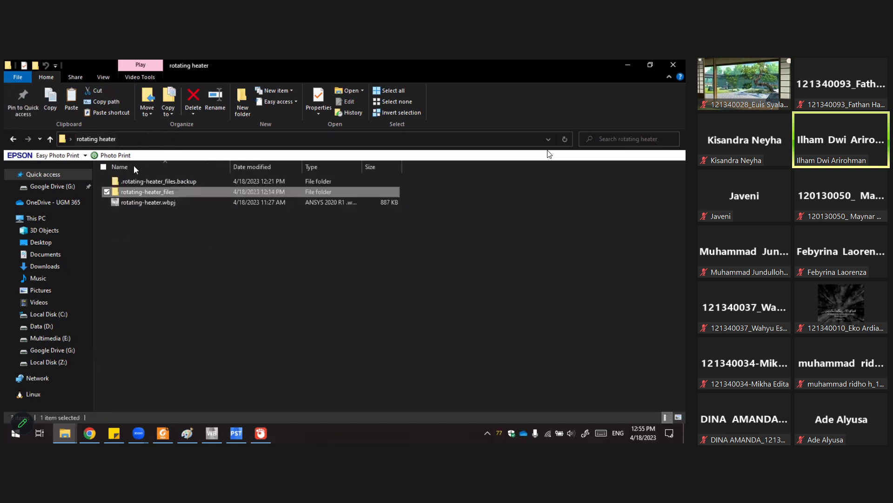
double_click(143, 194)
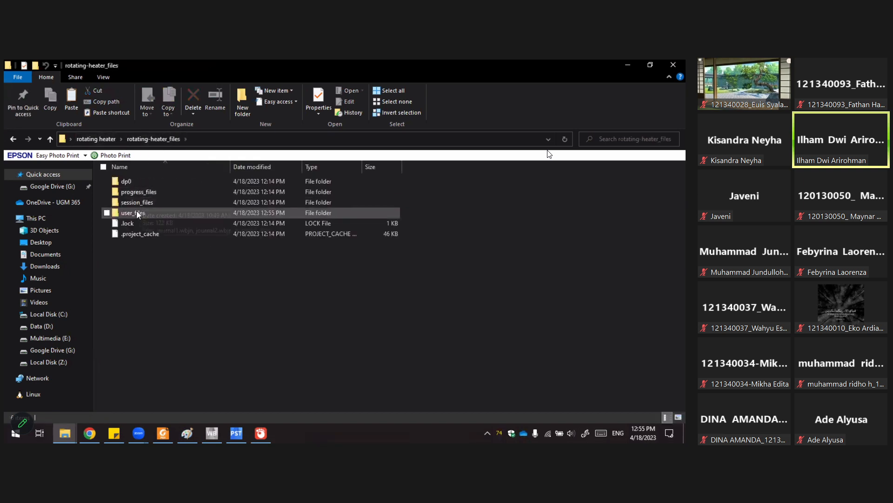
double_click(144, 213)
left_click(233, 188)
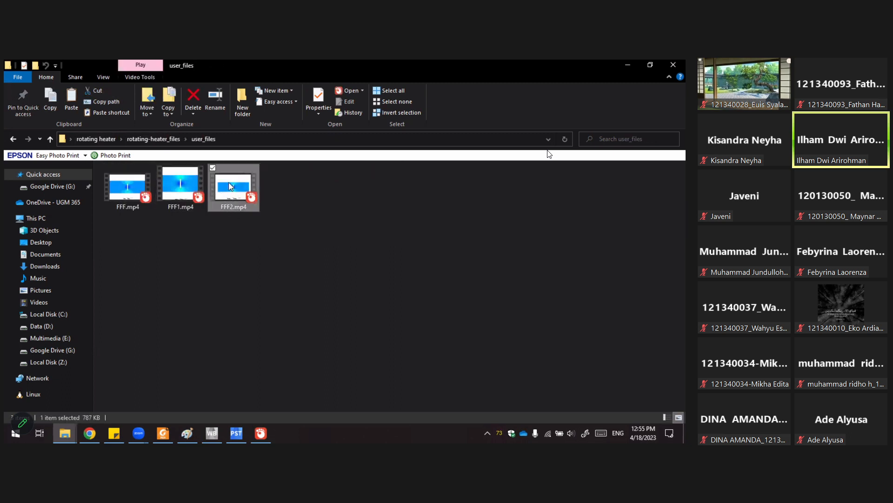
Open FFF2.mp4 in GOM Player, play the exported animation, and close the player.
left_click(261, 433)
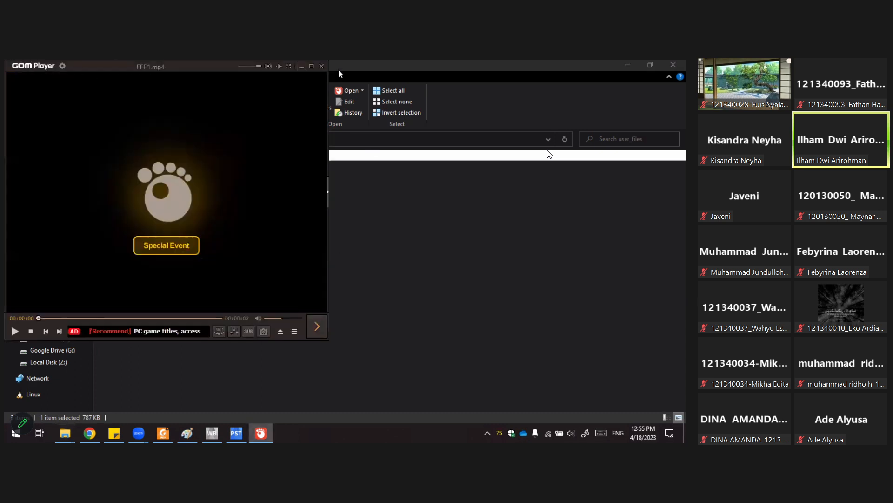
left_click(321, 66)
double_click(237, 185)
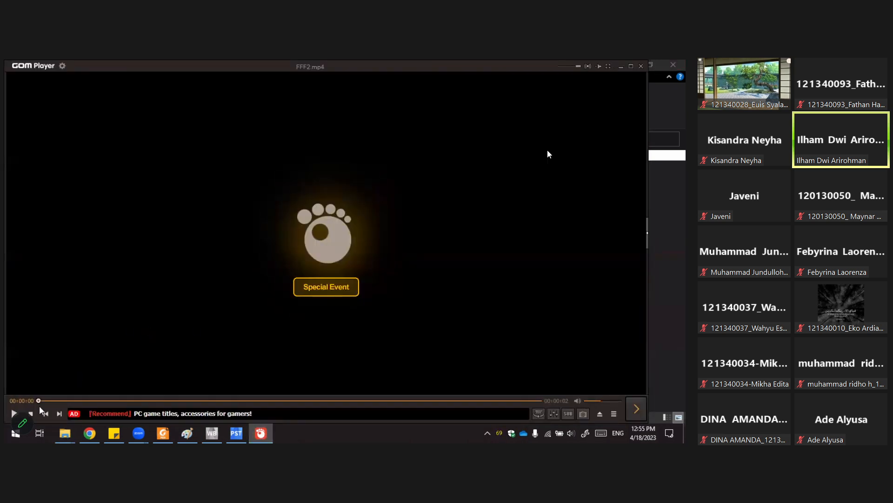
left_click(16, 411)
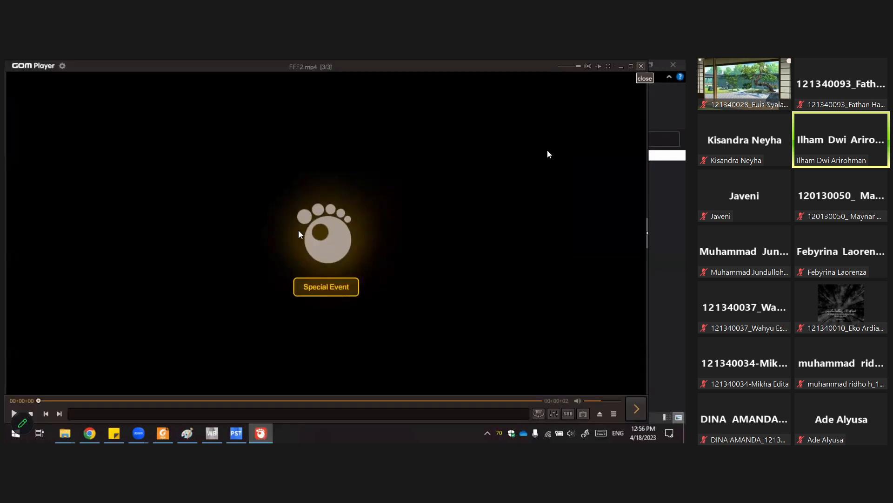
left_click(641, 65)
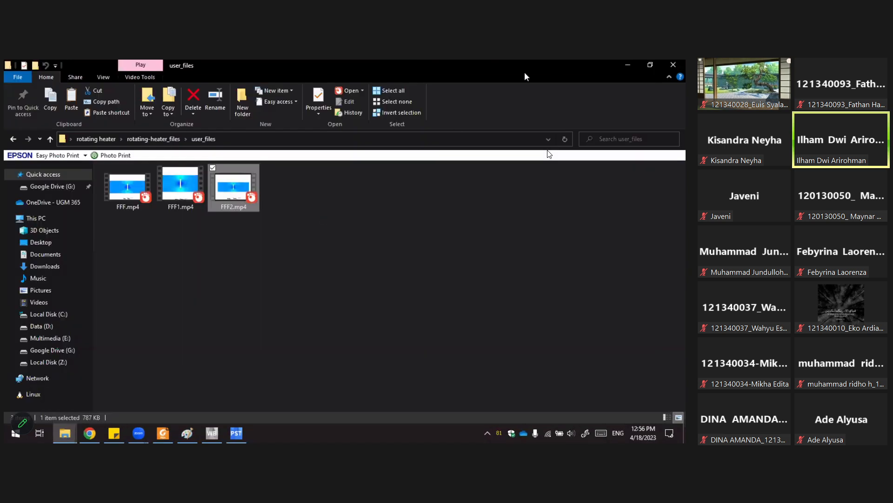
Return to CFD-Post and close the application.
left_click(236, 433)
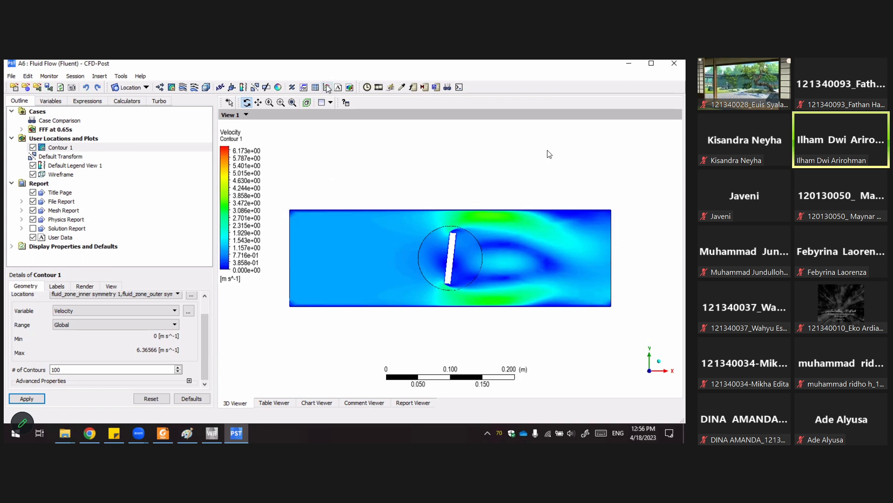
left_click(142, 88)
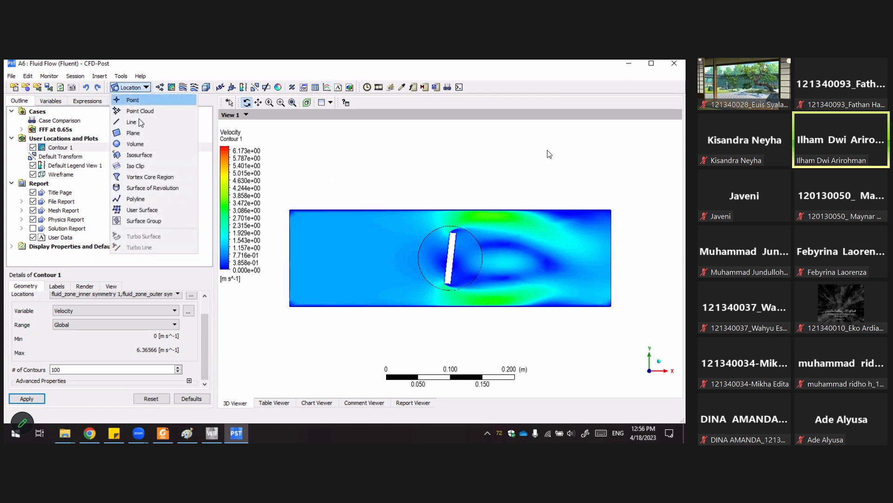
left_click(487, 82)
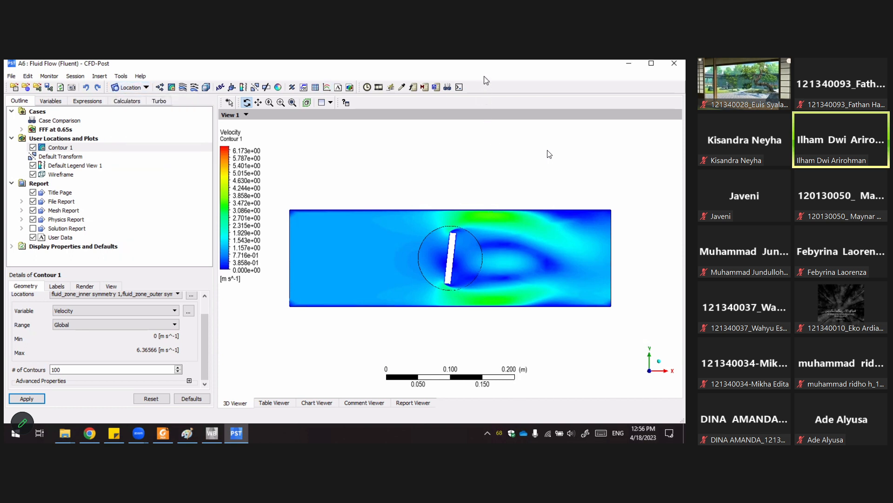
left_click(665, 68)
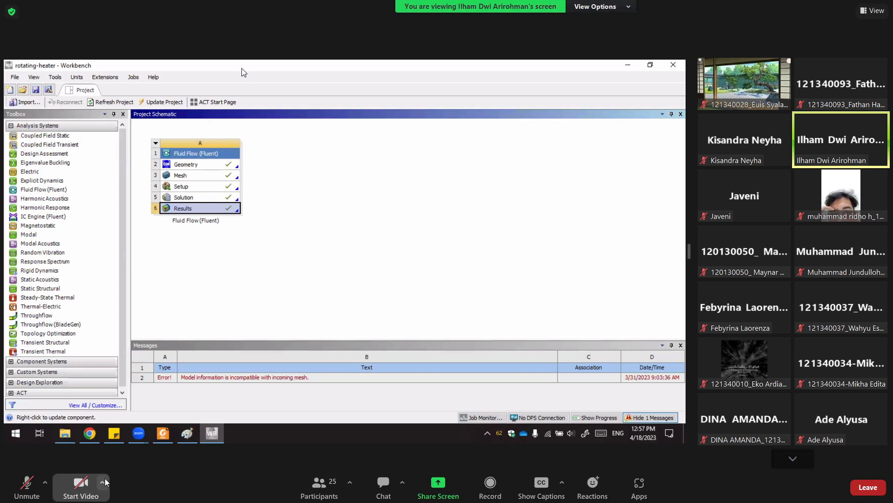
left_click(104, 482)
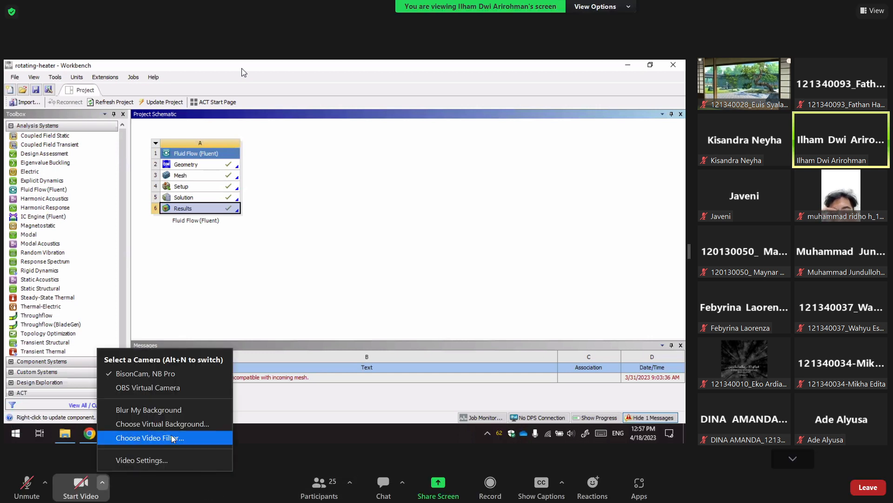
left_click(224, 442)
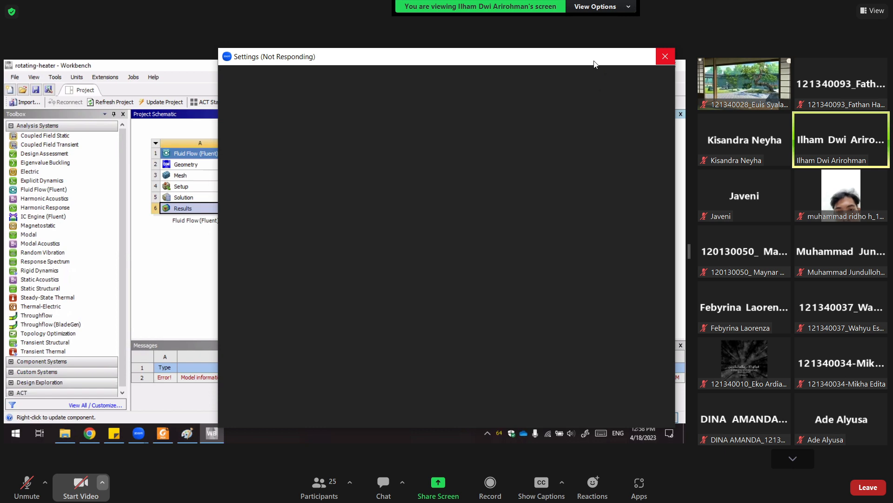
left_click(665, 55)
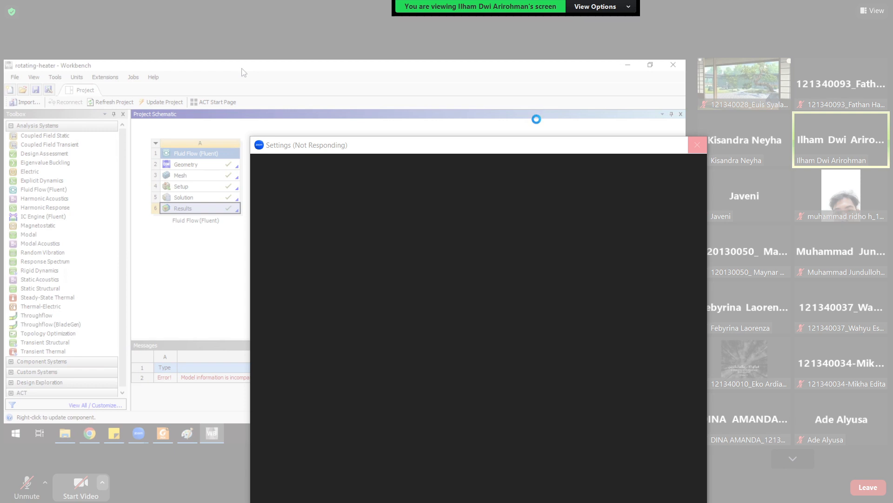
left_click_drag(563, 143, 437, 119)
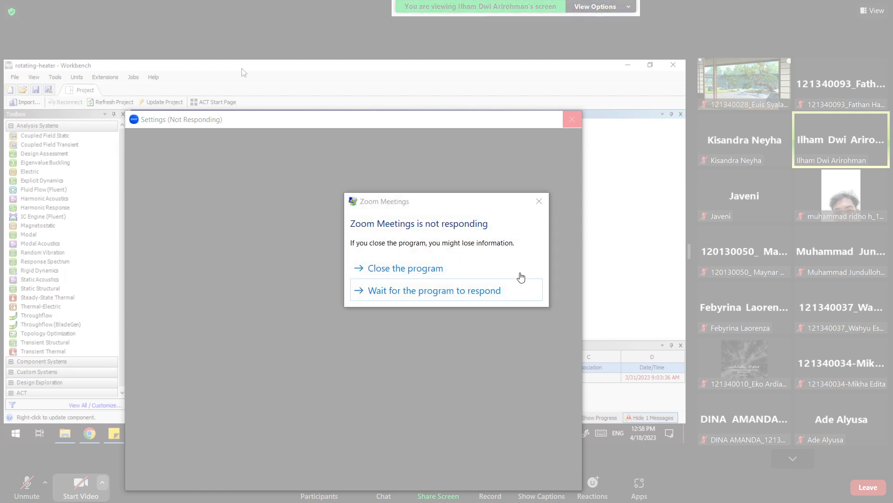
Try to close the unresponsive Zoom Settings window, choosing to close the program and end its process.
left_click(455, 273)
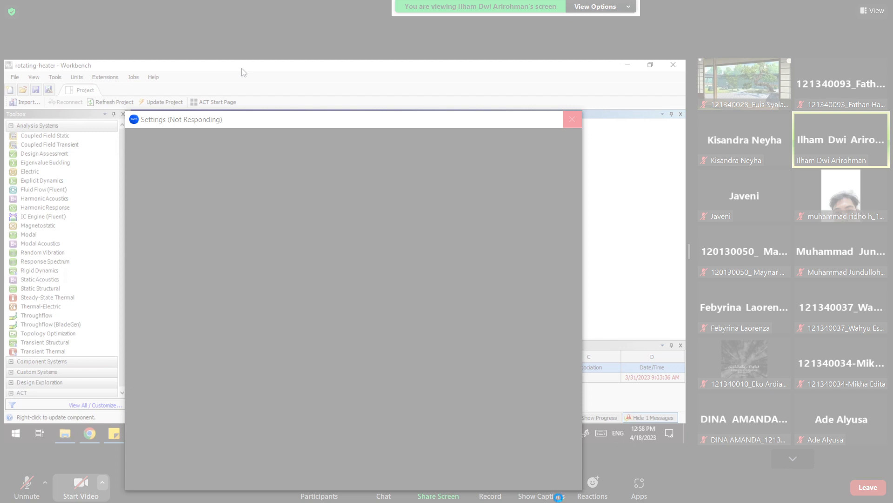
left_click(577, 118)
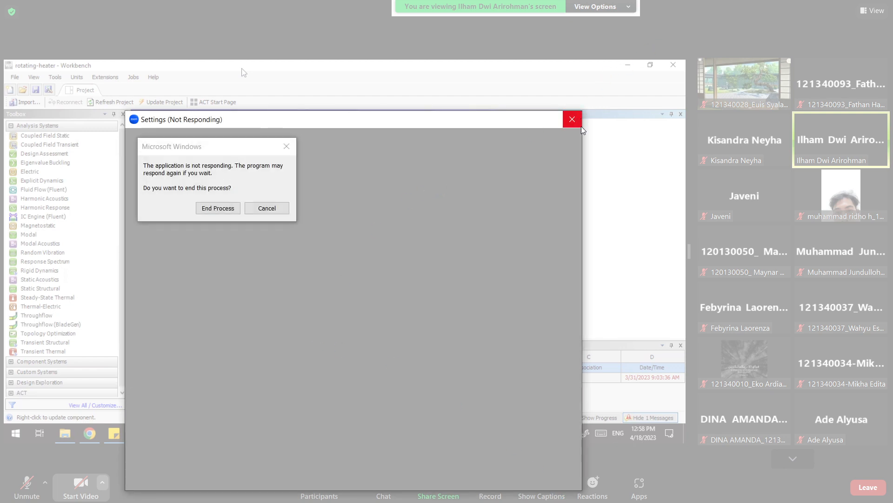
left_click(219, 213)
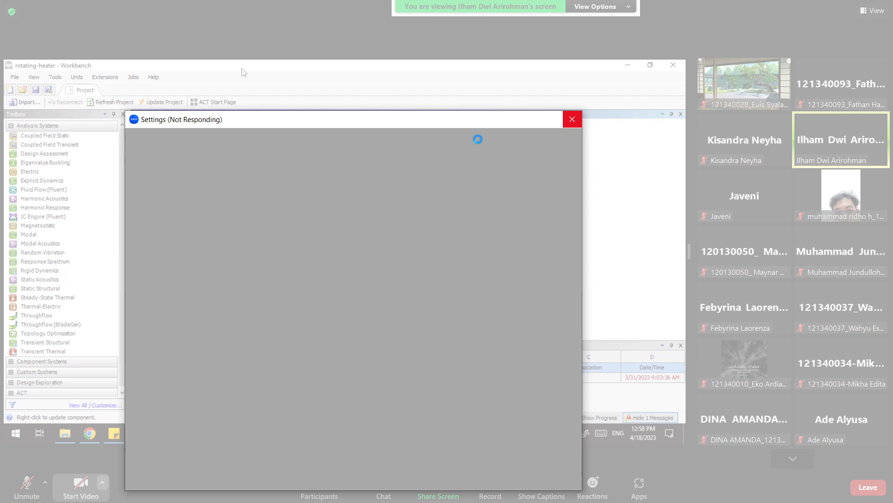
Open Task Manager and reposition its window beside the frozen Settings window.
key("ctrl+shift+Escape")
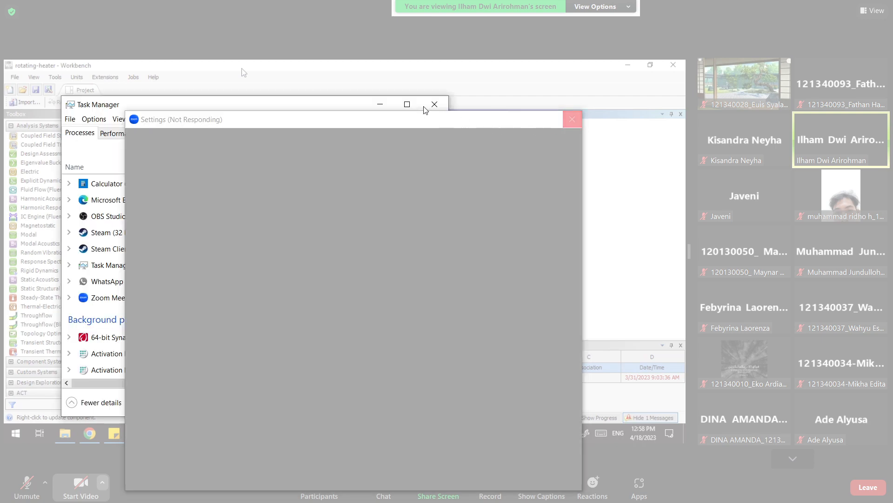
left_click_drag(318, 106, 891, 140)
left_click_drag(488, 123, 254, 166)
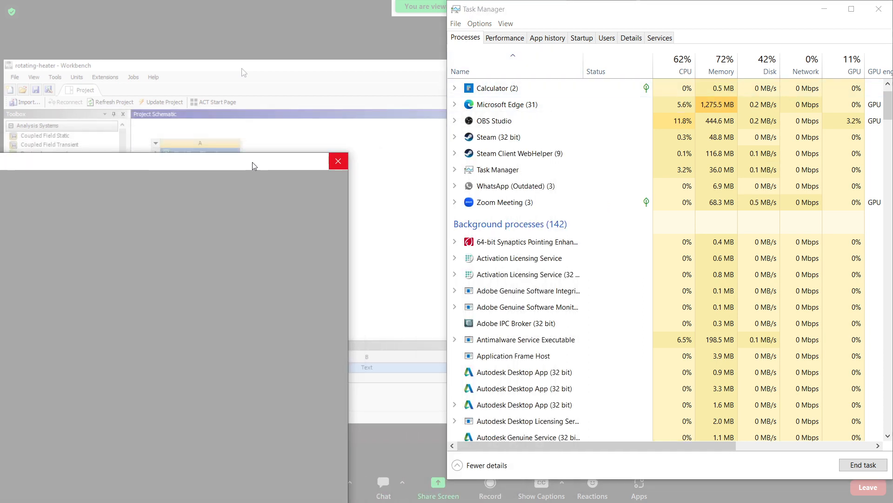
left_click_drag(545, 10, 389, 90)
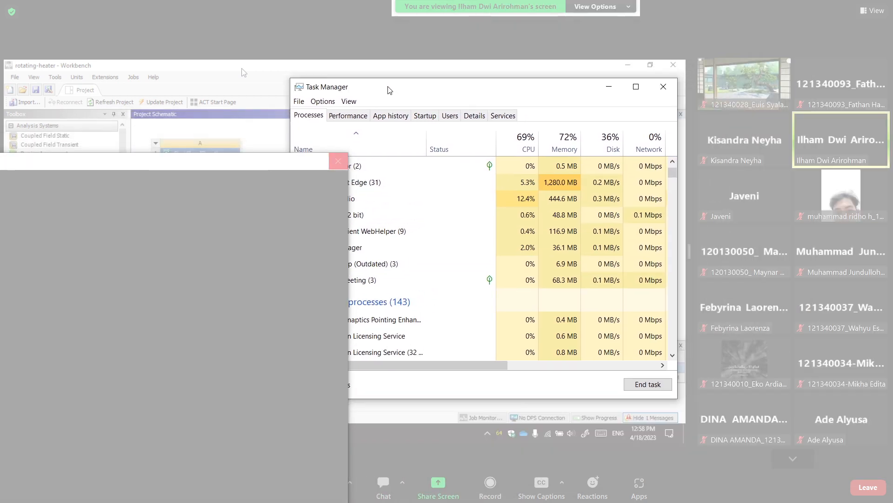
Try again to end the unresponsive Settings process from its close prompt.
left_click(91, 85)
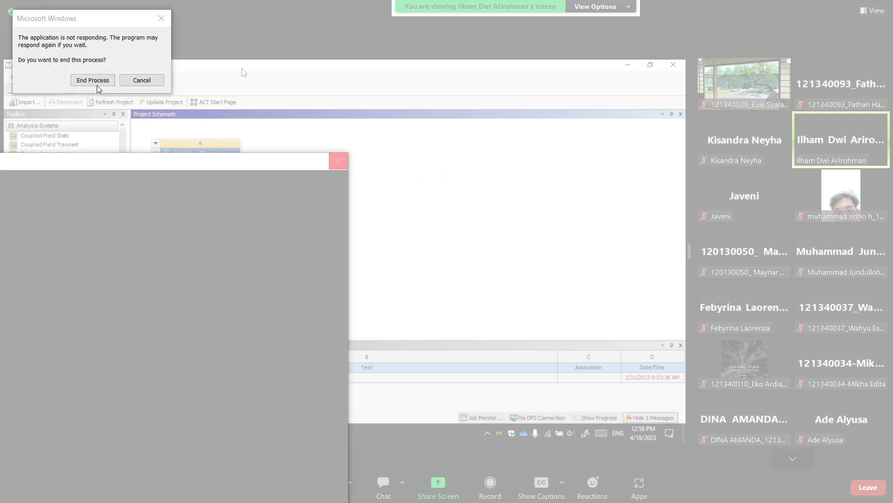
left_click(94, 84)
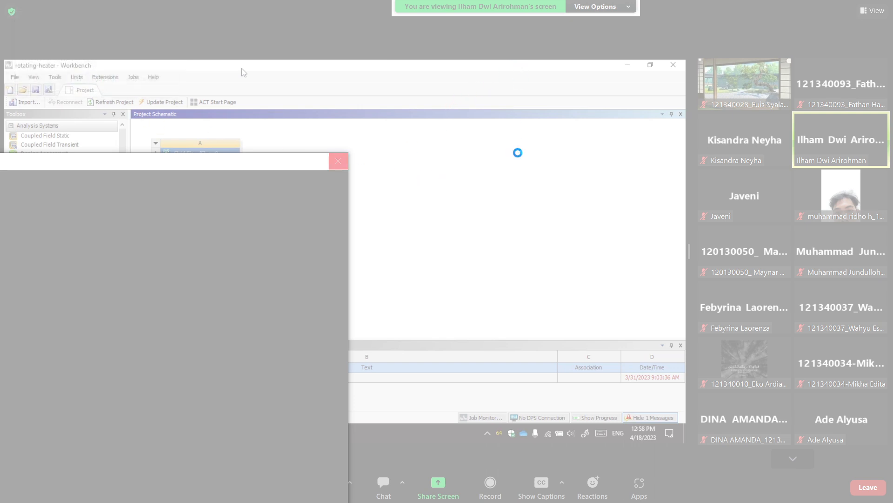
left_click(92, 81)
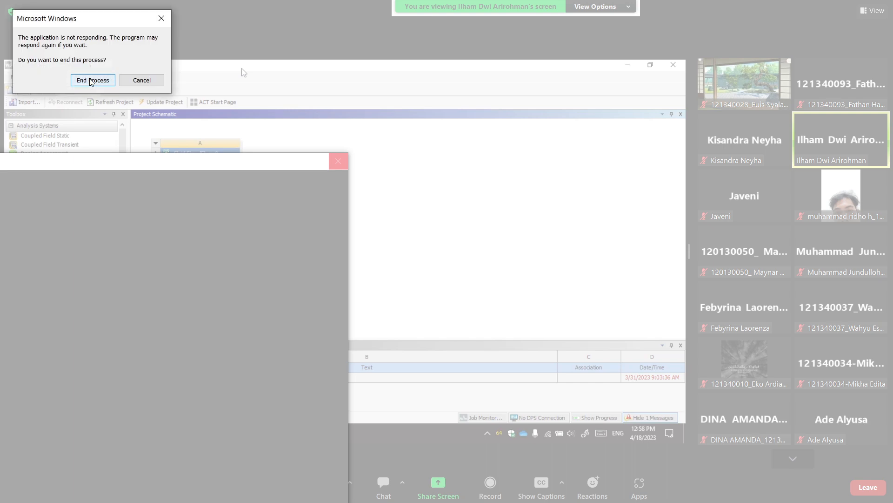
left_click(92, 81)
key("alt+Tab")
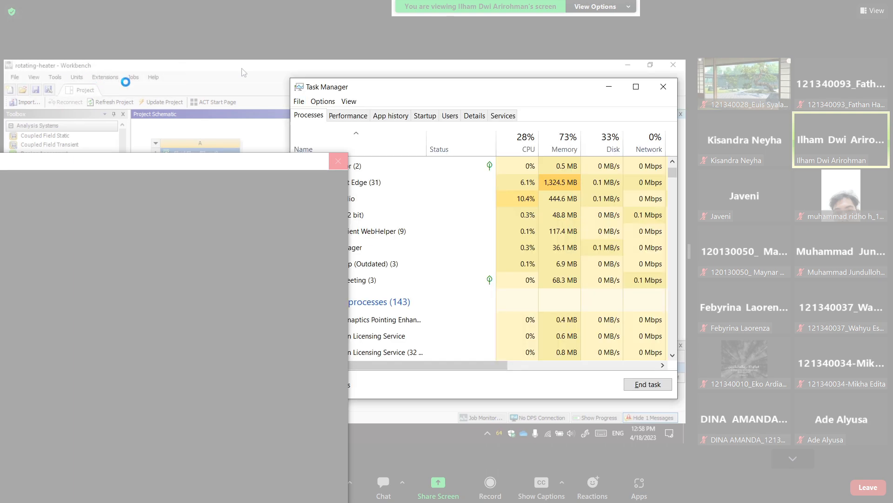
key("alt+Tab")
key("alt+Tab")
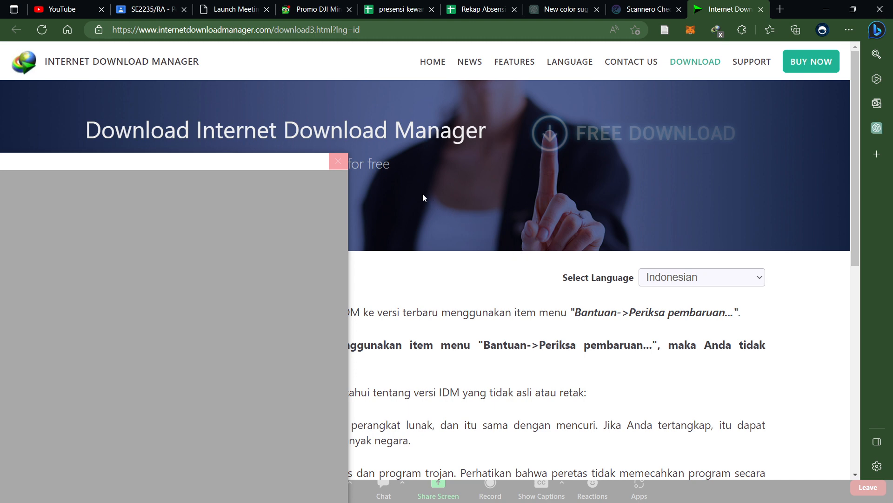
key("alt+Tab")
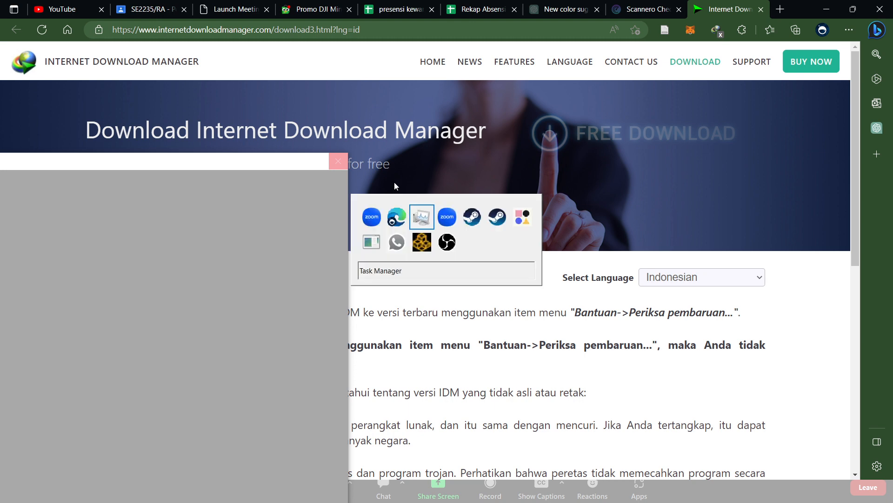
key("alt+Tab")
key("alt+Tab")
key("alt+Tab")
key("alt+Tab")
key("alt+Tab")
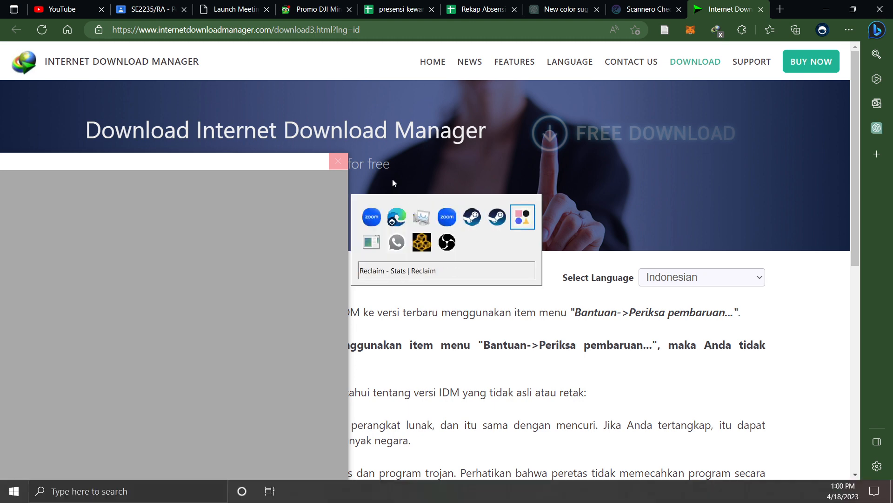
key("alt+Tab")
key("alt+Tab")
key("alt+Tab")
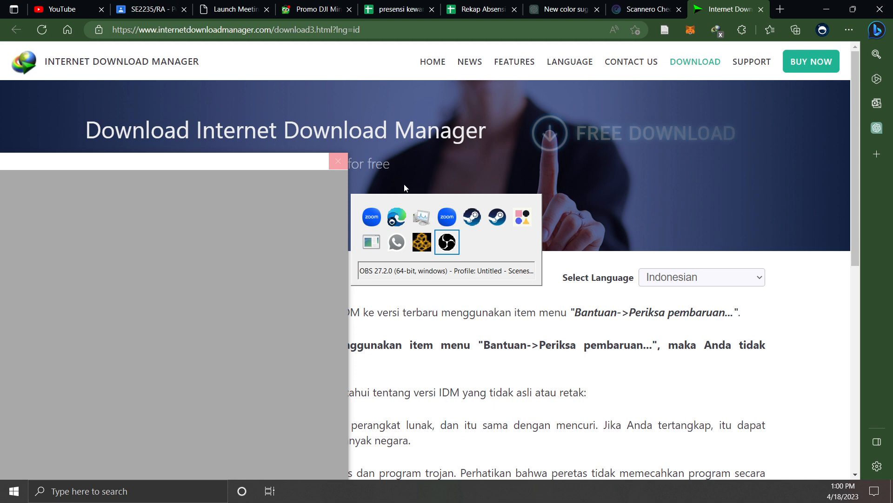